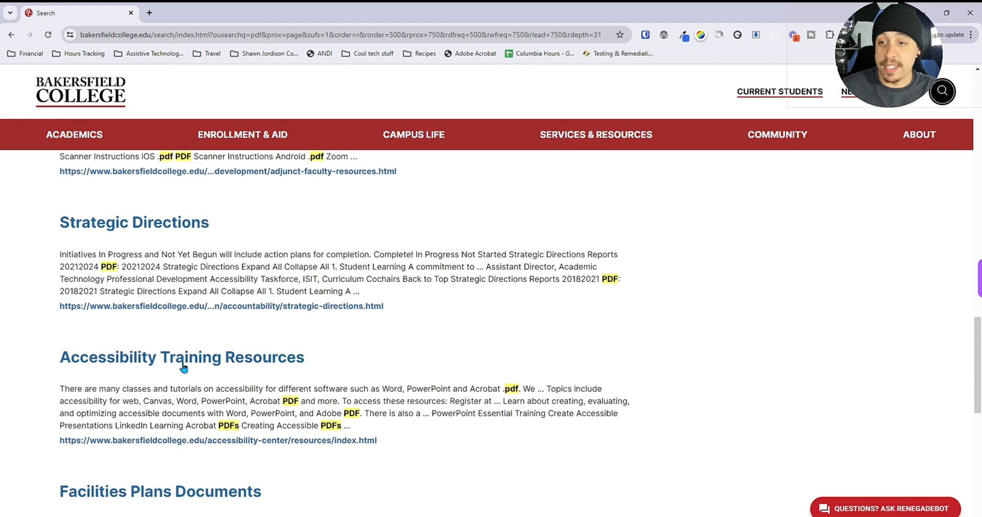
Open the Accessibility Training Resources search result and look through its references, training options and course recommendations.
left_click(183, 366)
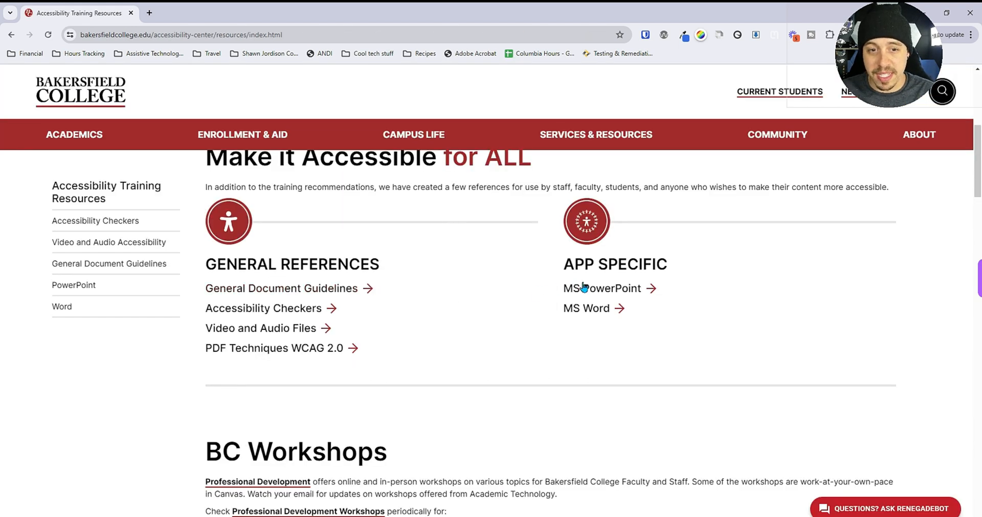
scroll(450, 352, "down", 10)
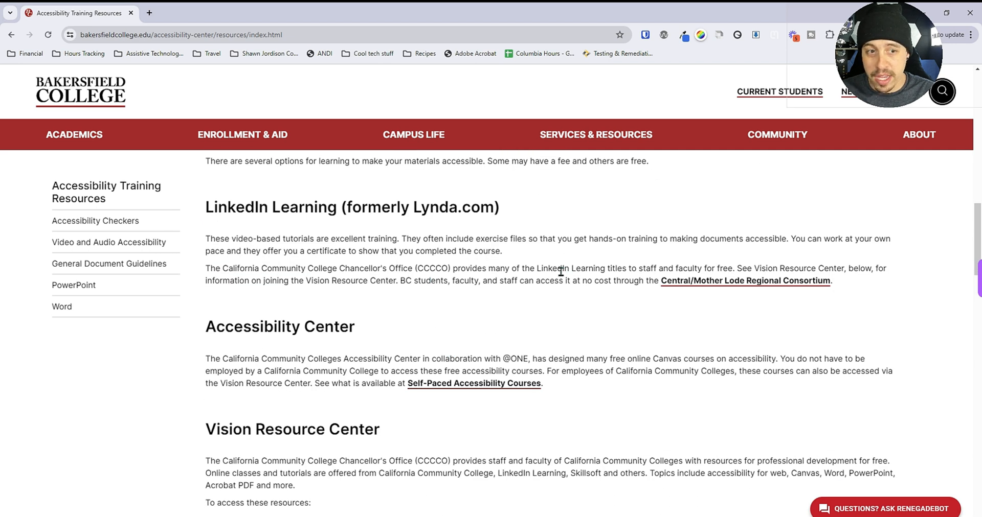
scroll(498, 369, "down", 20)
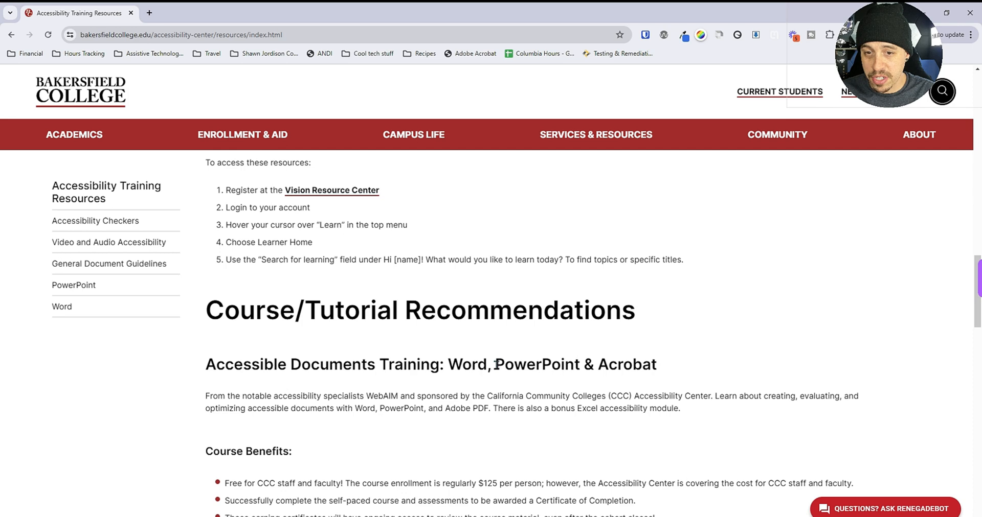
scroll(504, 349, "up", 20)
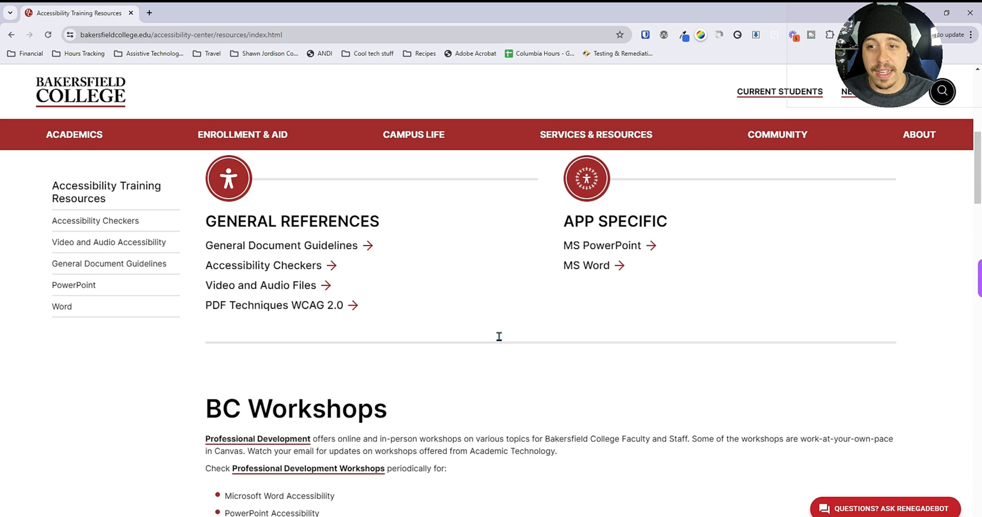
scroll(500, 340, "down", 3)
scroll(499, 340, "down", 3)
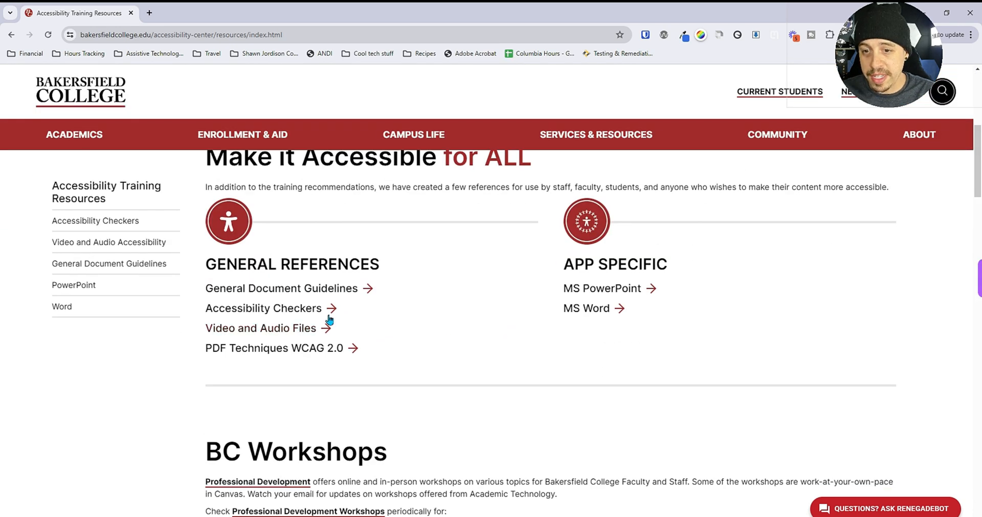
Open the General Document Guidelines reference and look through its sections, including the alt text tips and captioning training.
left_click(327, 290)
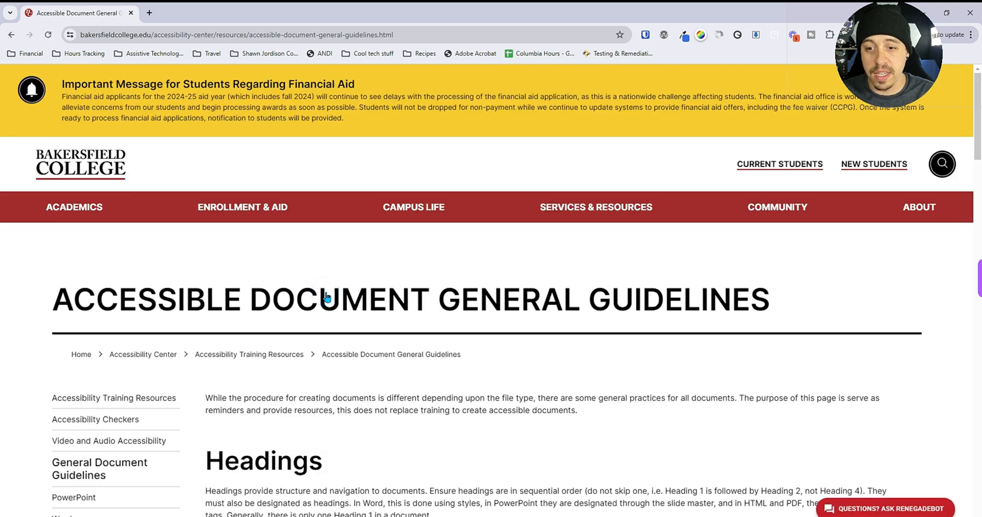
scroll(327, 295, "down", 10)
scroll(327, 298, "down", 20)
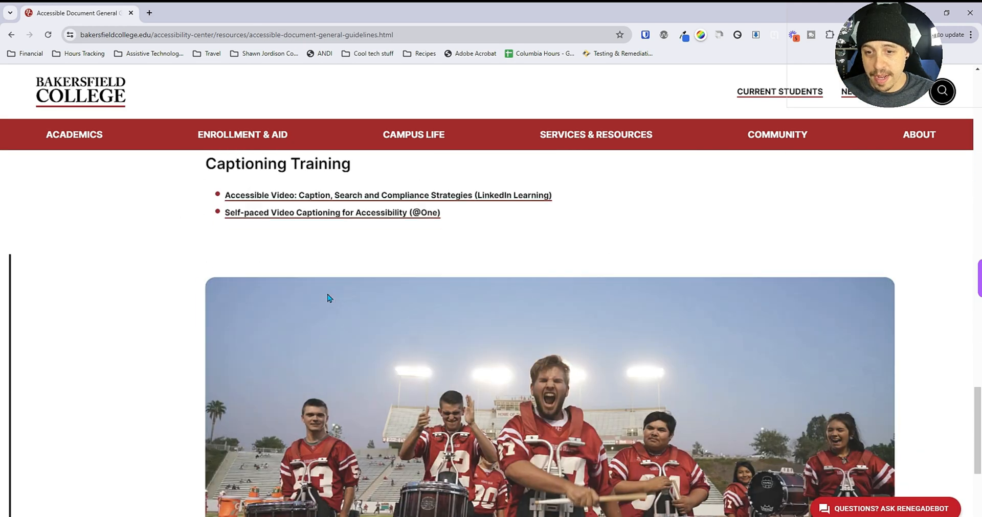
scroll(328, 298, "down", 5)
scroll(329, 298, "up", 15)
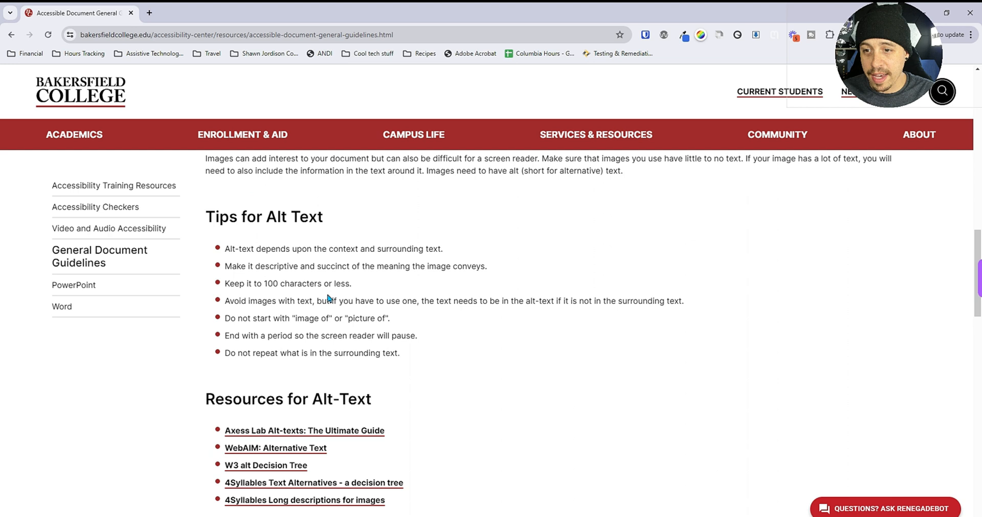
Search the college site for "pdf" and open the Organization Chart Archive result.
scroll(328, 301, "up", 10)
left_click(937, 174)
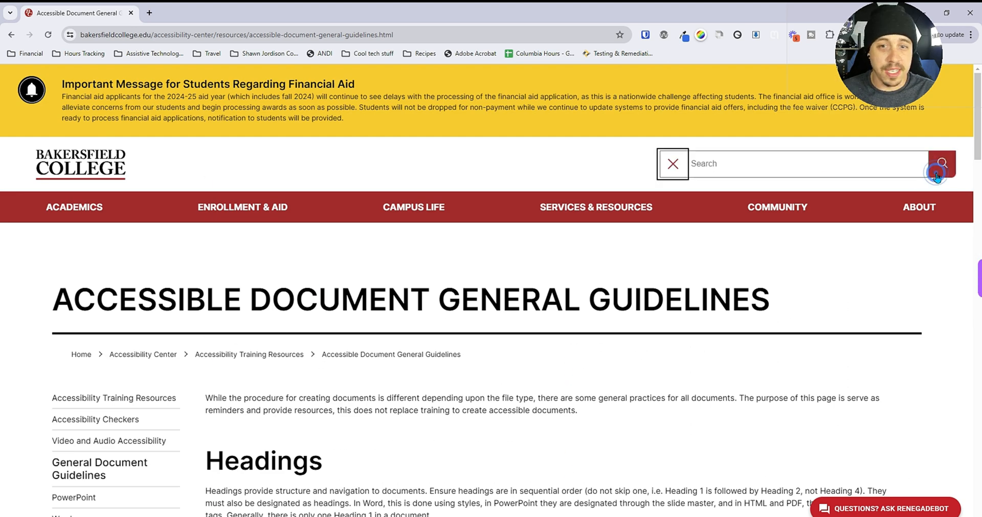
type("pdf")
key("Return")
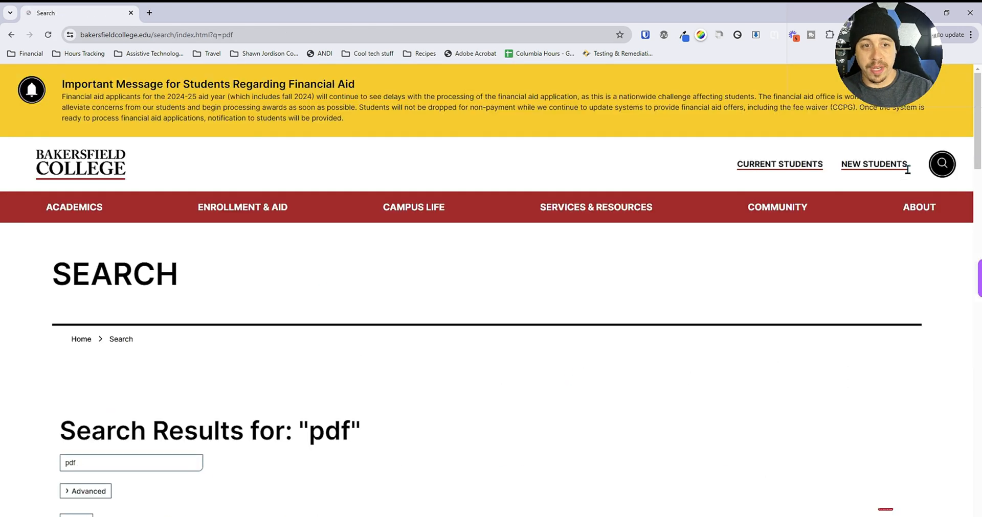
scroll(254, 381, "down", 5)
left_click(194, 279)
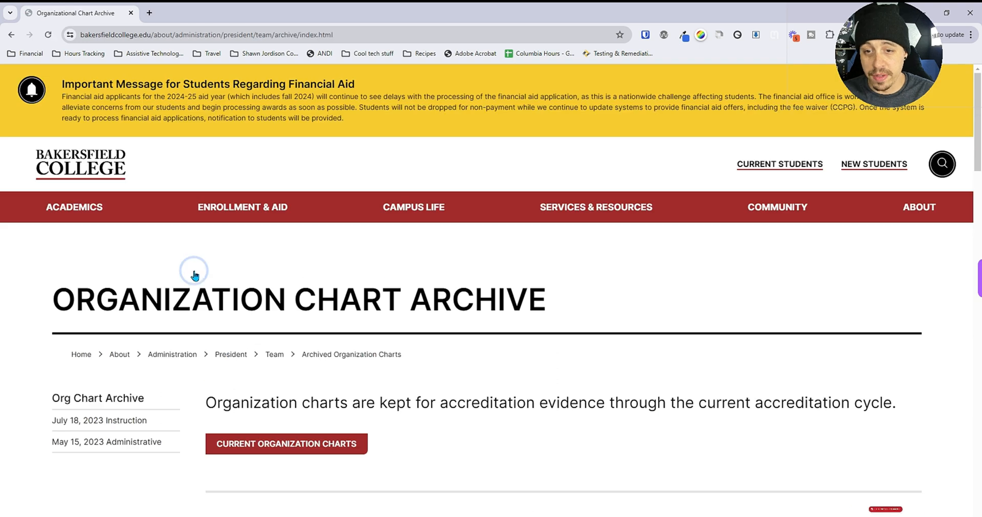
Look through the archived organization chart lists and step through the occurrences of "2024" on the page.
scroll(185, 288, "down", 3)
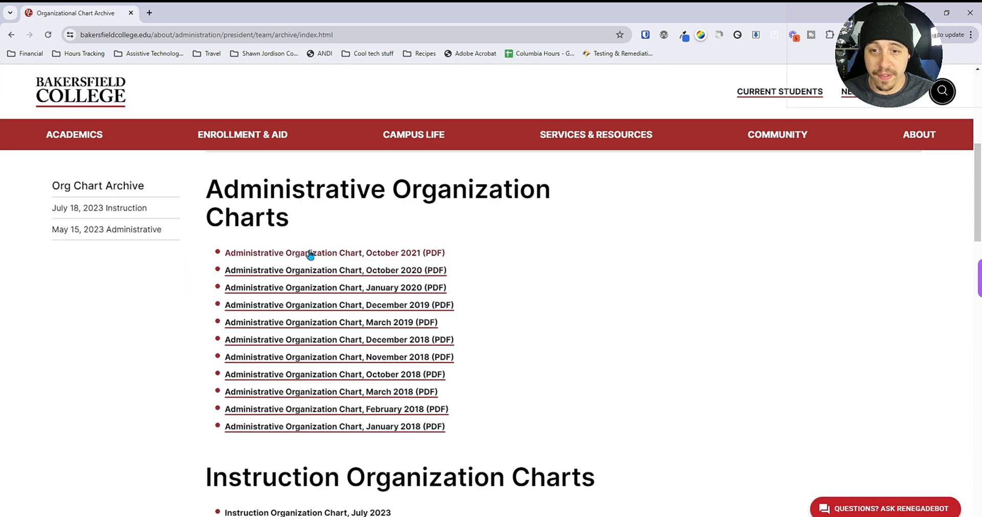
scroll(322, 346, "down", 5)
scroll(322, 347, "down", 2)
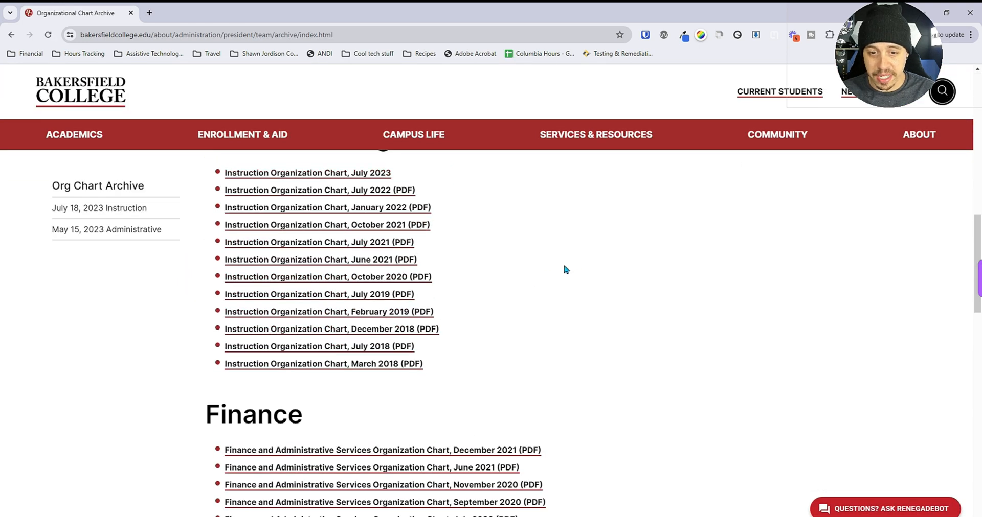
key("ctrl+f")
type("2024")
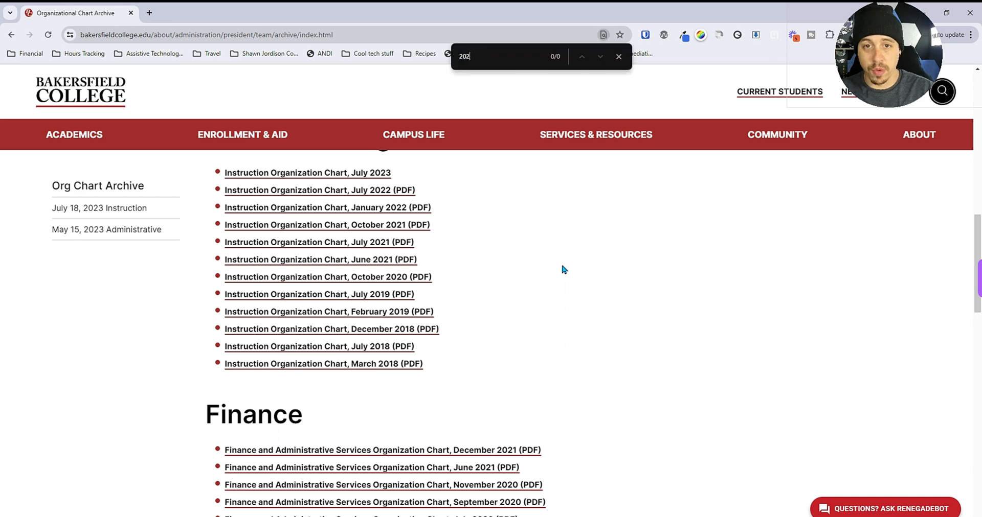
key("Return")
key("Return")
key("Return")
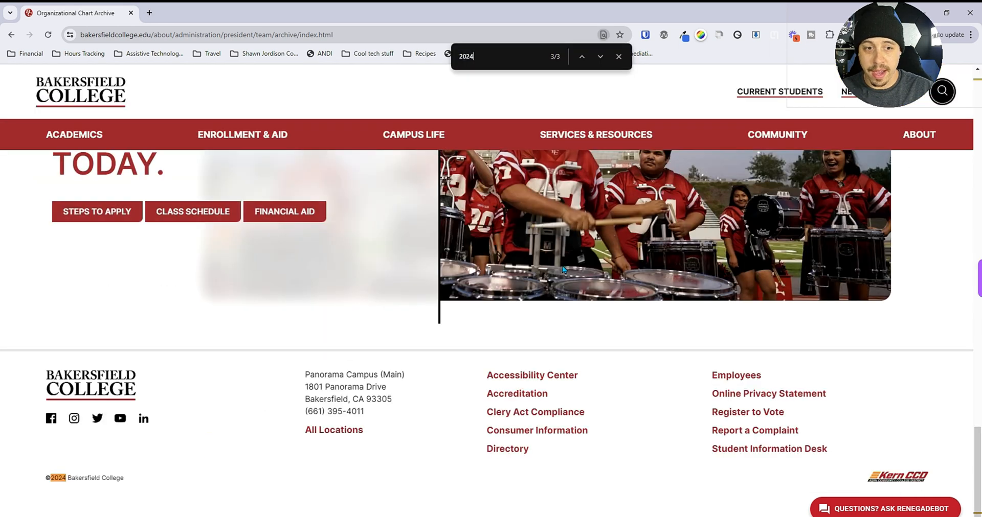
Find "2023" on the archive page and open the July 2023 instruction organization chart.
type("3")
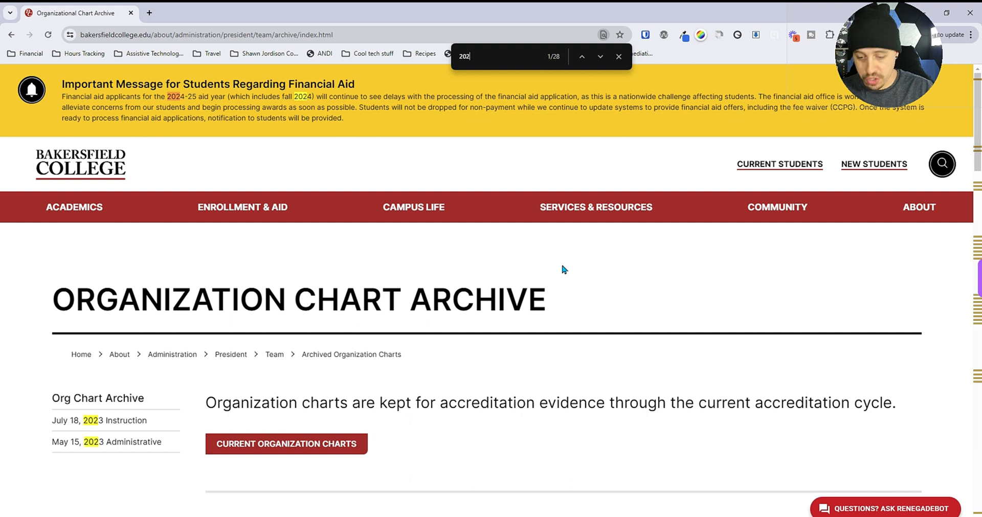
key("Return")
key("Return")
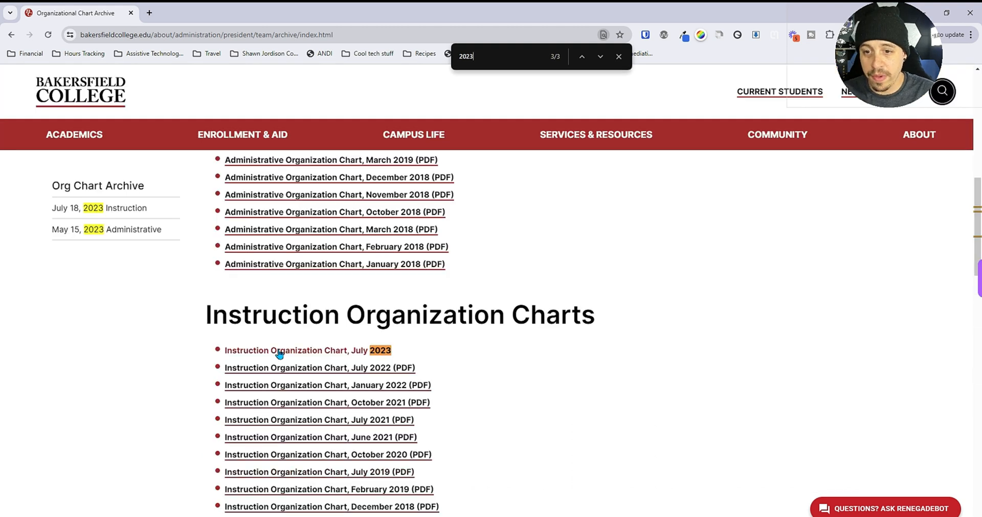
left_click(284, 353)
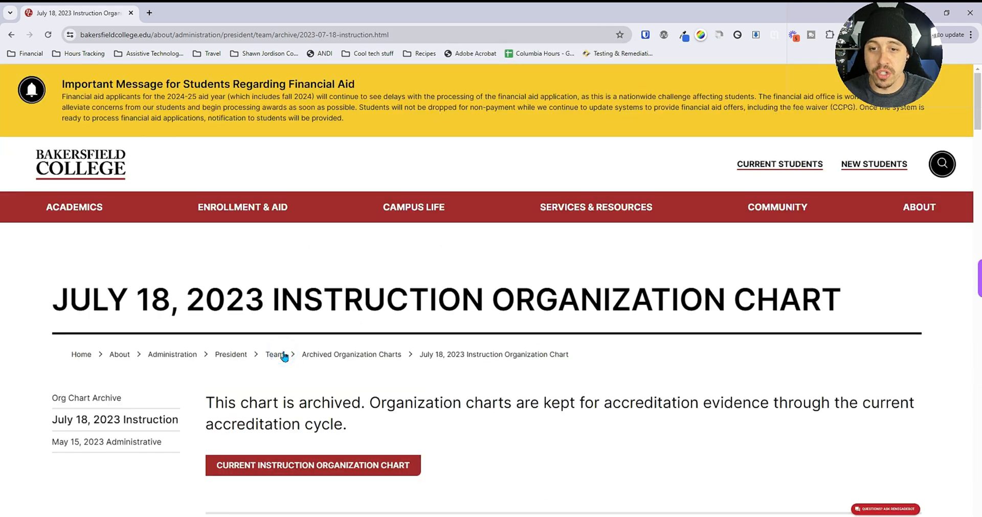
Examine the web version of the July 18, 2023 instruction chart, from its introduction through the deans' departments and programs.
scroll(598, 377, "down", 3)
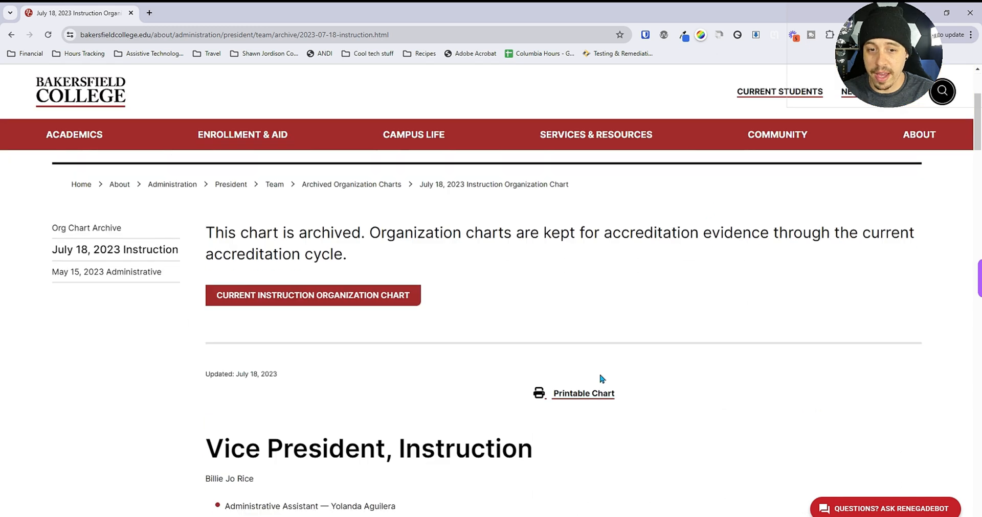
scroll(581, 373, "down", 10)
scroll(562, 372, "down", 20)
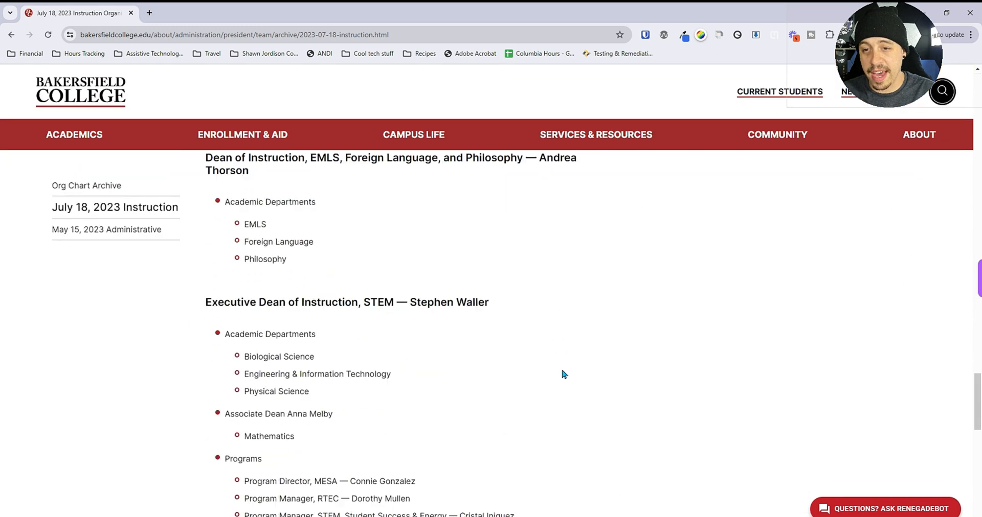
scroll(560, 373, "up", 20)
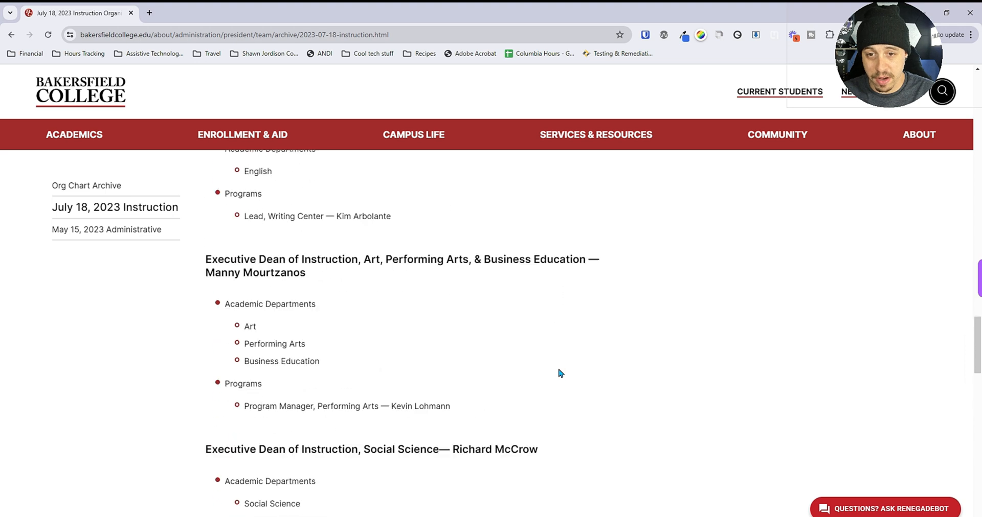
scroll(560, 373, "up", 3)
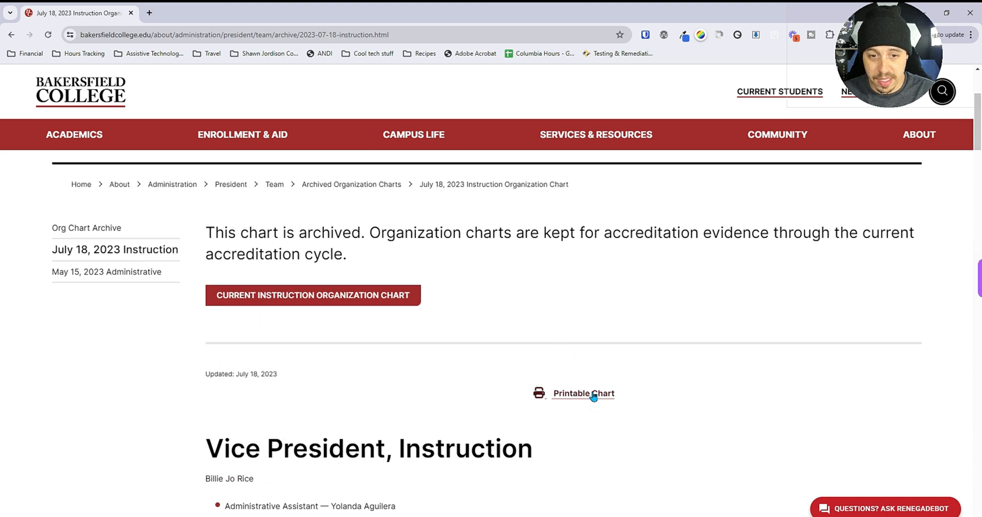
View the instruction chart's printable PDF, and return through the organization chart archive to the "pdf" search results.
left_click(593, 395)
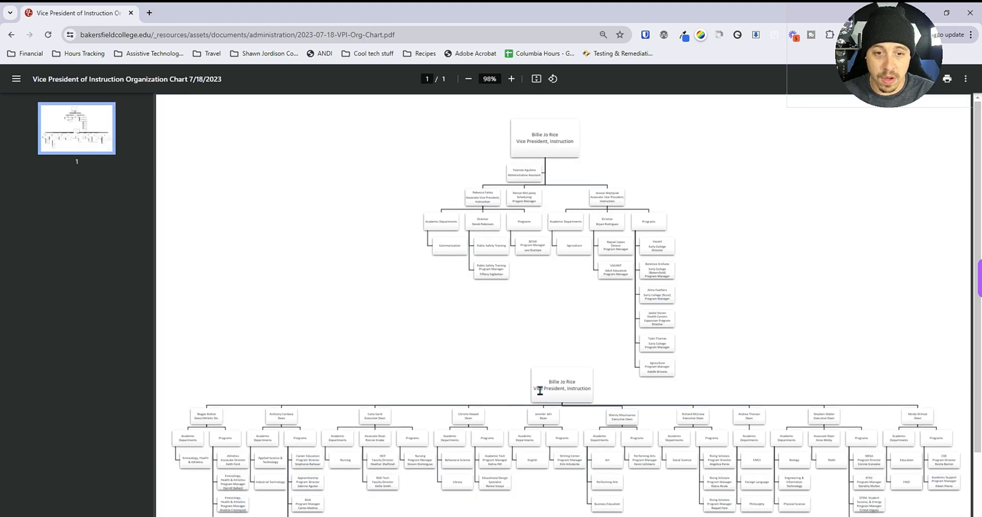
left_click(12, 34)
key("alt+Left")
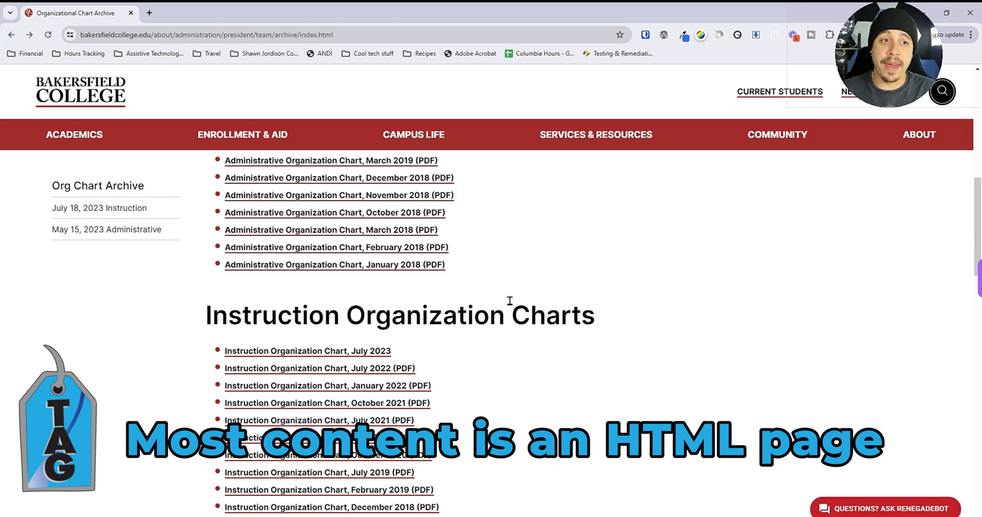
scroll(430, 328, "up", 10)
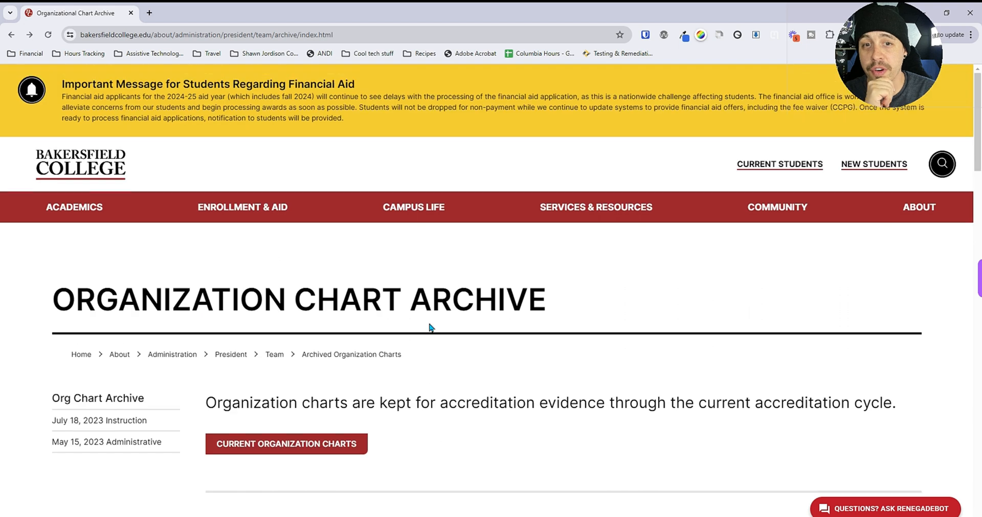
scroll(544, 298, "down", 3)
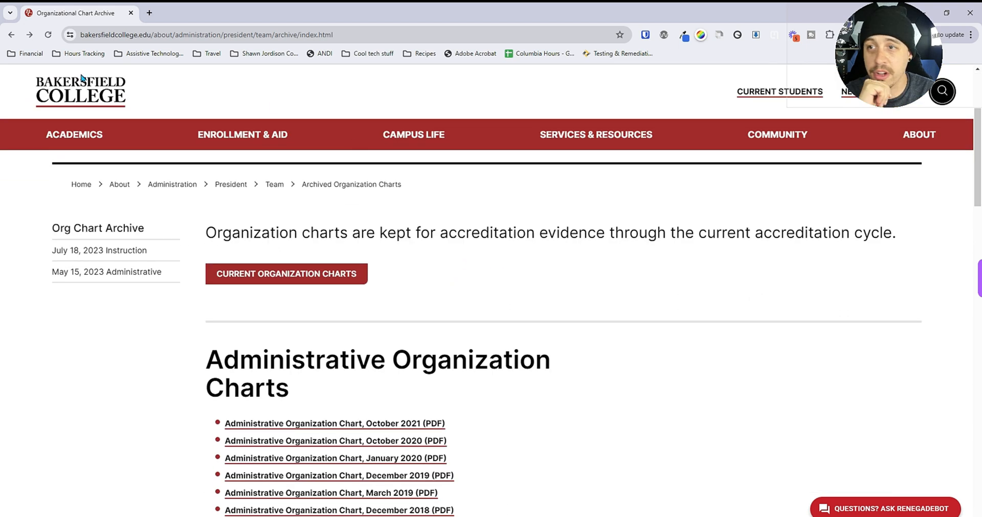
left_click(11, 35)
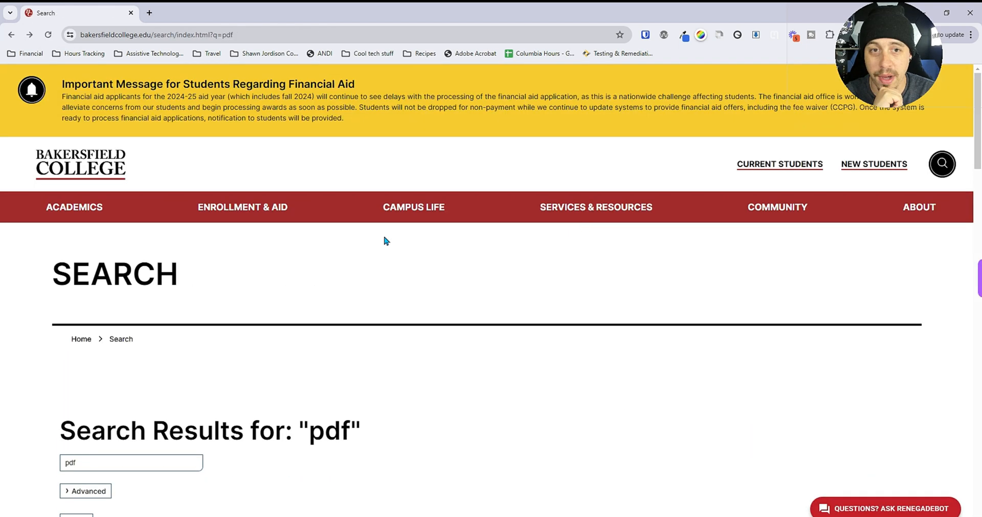
Go to the Services & Resources page and open its DSPS page.
left_click(593, 203)
scroll(454, 289, "down", 10)
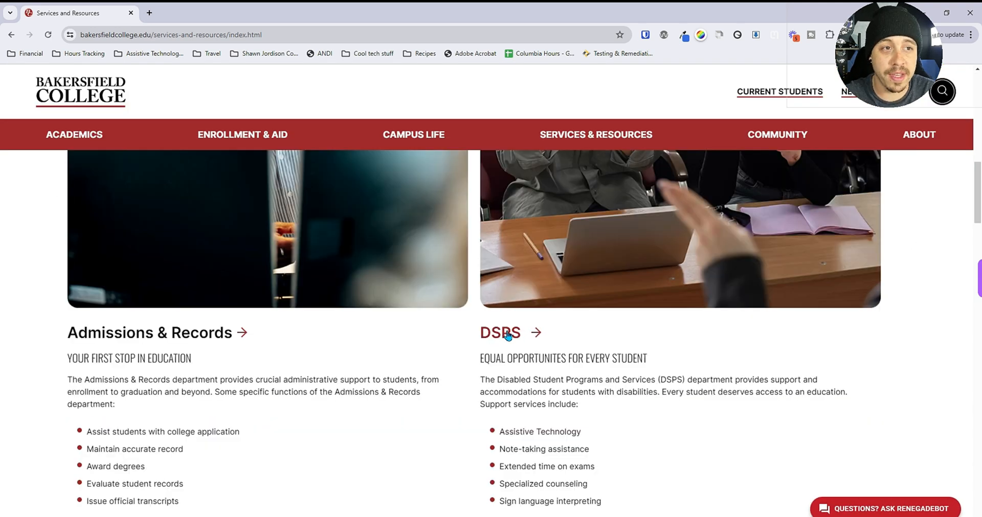
left_click(506, 334)
scroll(357, 317, "down", 5)
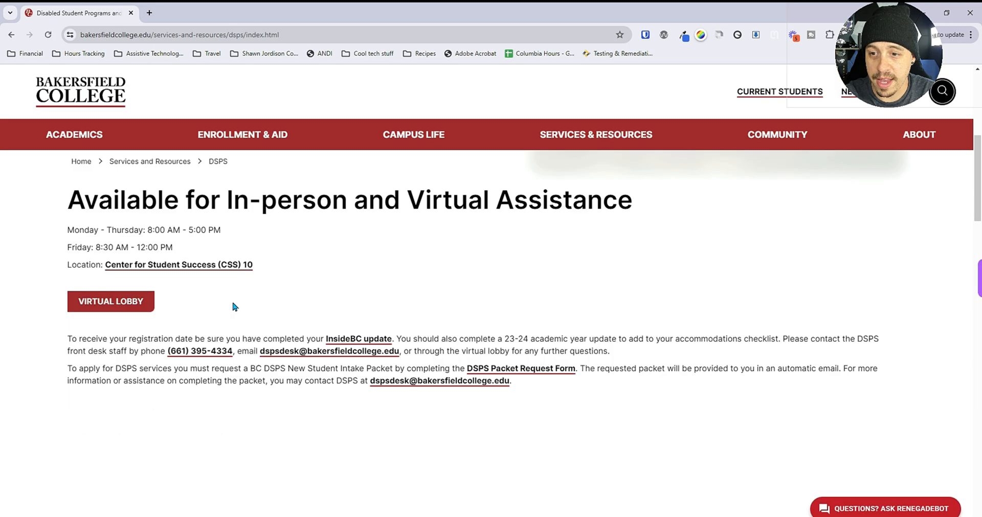
Open the DSPS Packet Request Form from the DSPS page and examine its fields and packet options.
scroll(576, 198, "down", 3)
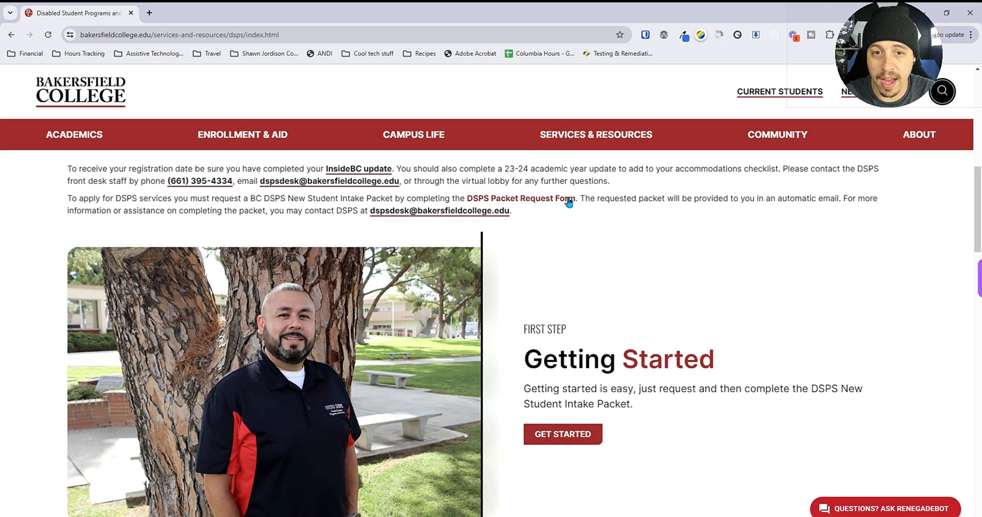
scroll(569, 203, "up", 3)
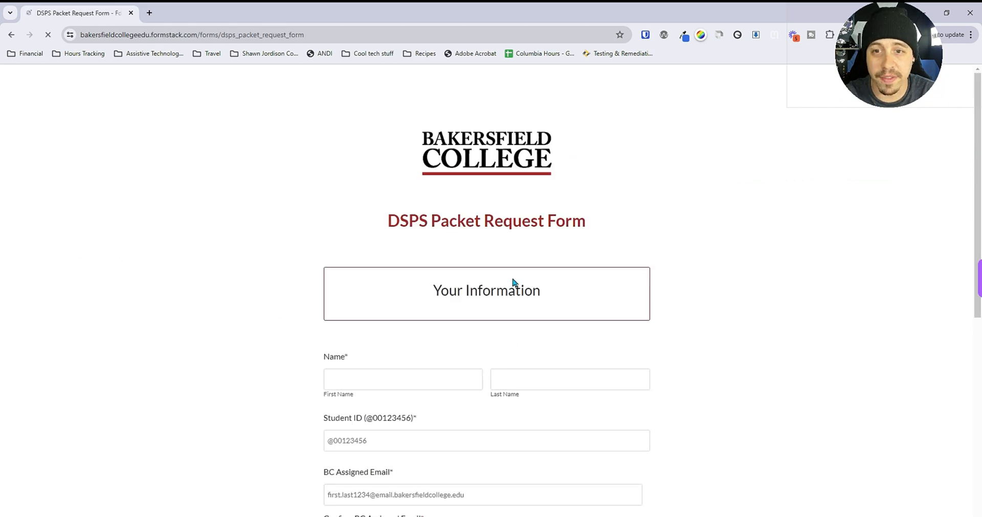
scroll(489, 331, "down", 8)
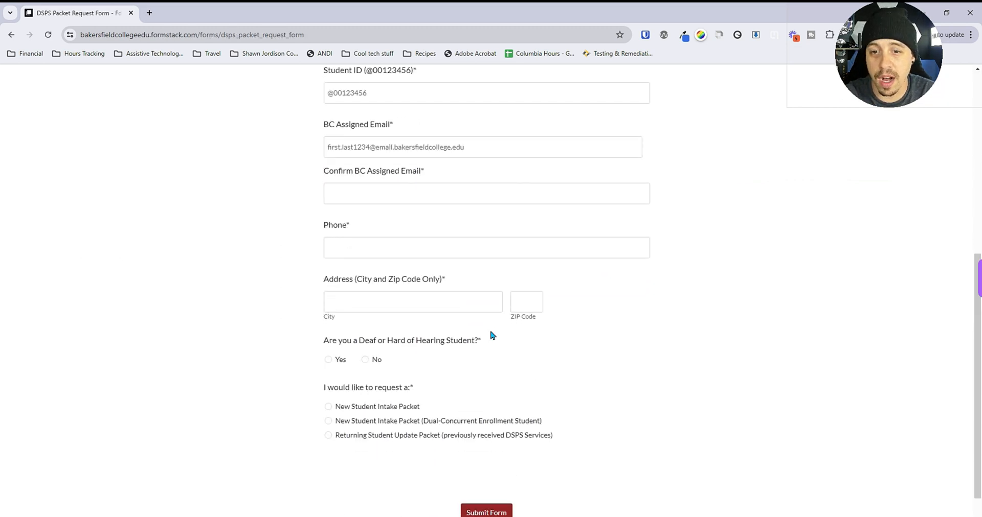
scroll(489, 331, "up", 3)
scroll(489, 337, "up", 4)
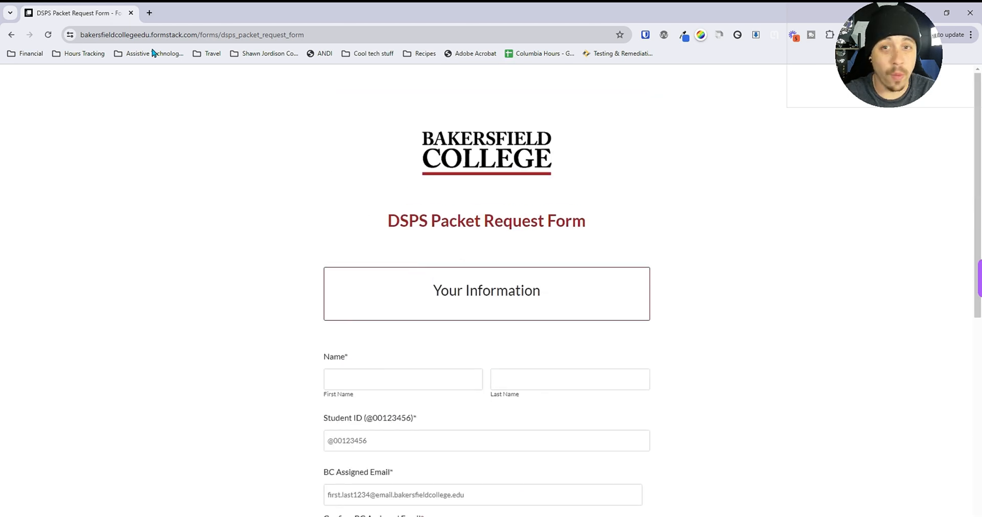
Return to the DSPS page and examine it from the office hours through the services, resources and contact sections.
left_click(12, 35)
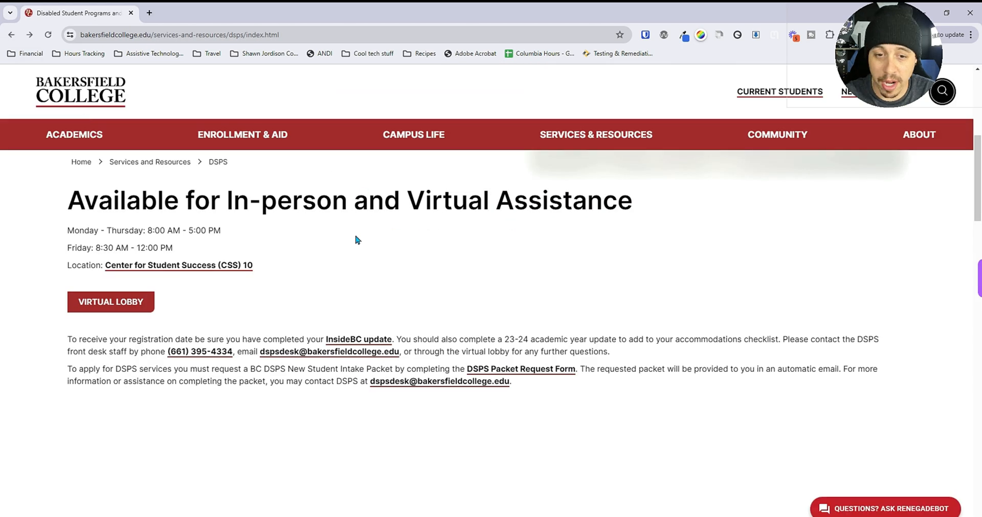
scroll(356, 240, "down", 12)
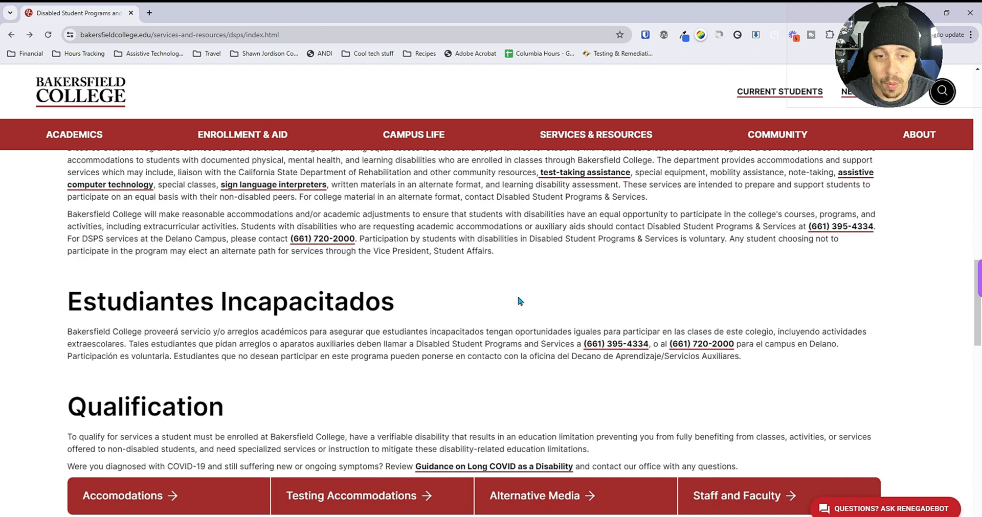
scroll(519, 302, "down", 5)
scroll(534, 325, "down", 3)
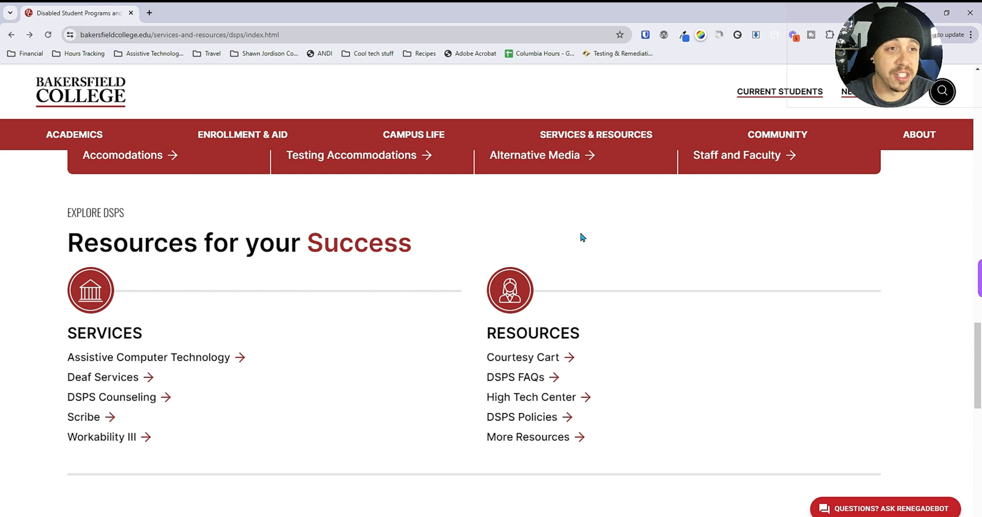
scroll(577, 234, "down", 10)
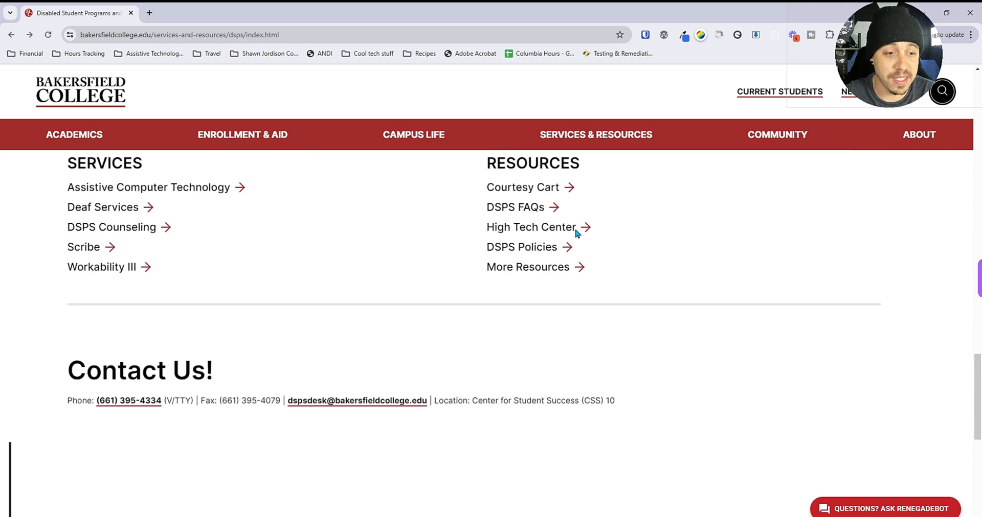
scroll(576, 233, "up", 5)
scroll(576, 234, "up", 6)
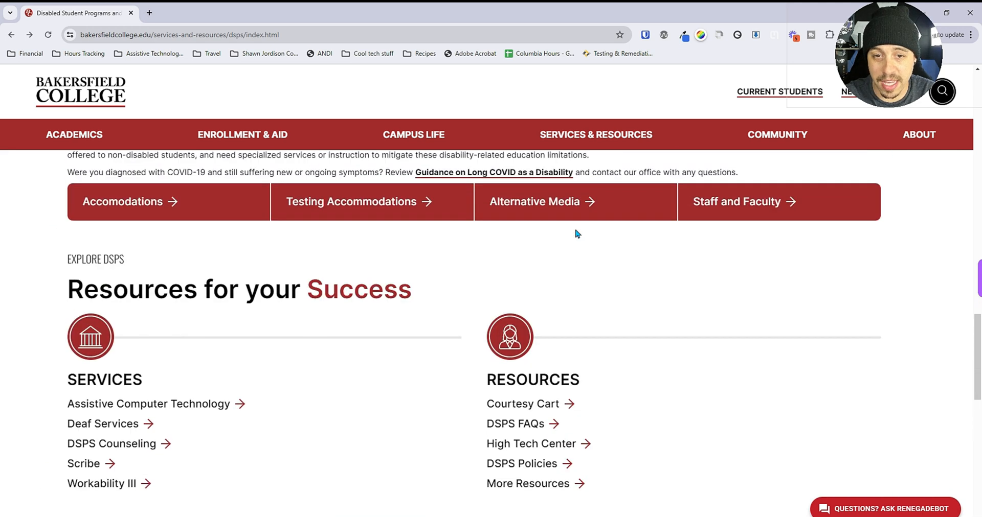
Open the DSPS FAQs page and look through its questions and answers.
left_click(503, 425)
scroll(499, 330, "down", 10)
scroll(501, 332, "down", 9)
scroll(501, 332, "up", 15)
scroll(501, 332, "up", 10)
Search the college website for "ppt" and open the Research and Resources result.
left_click(934, 173)
left_click(926, 169)
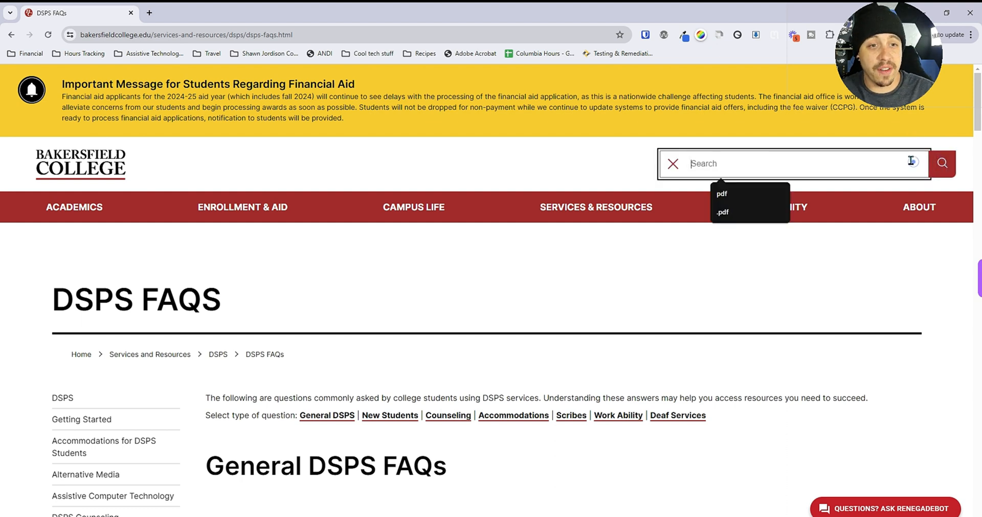
type("ppt")
key("Return")
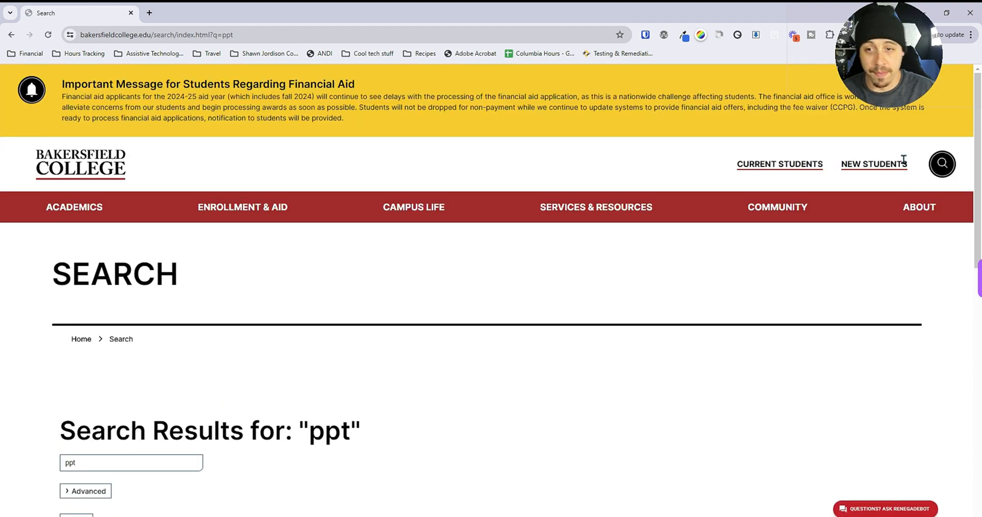
scroll(209, 290, "down", 5)
left_click(194, 271)
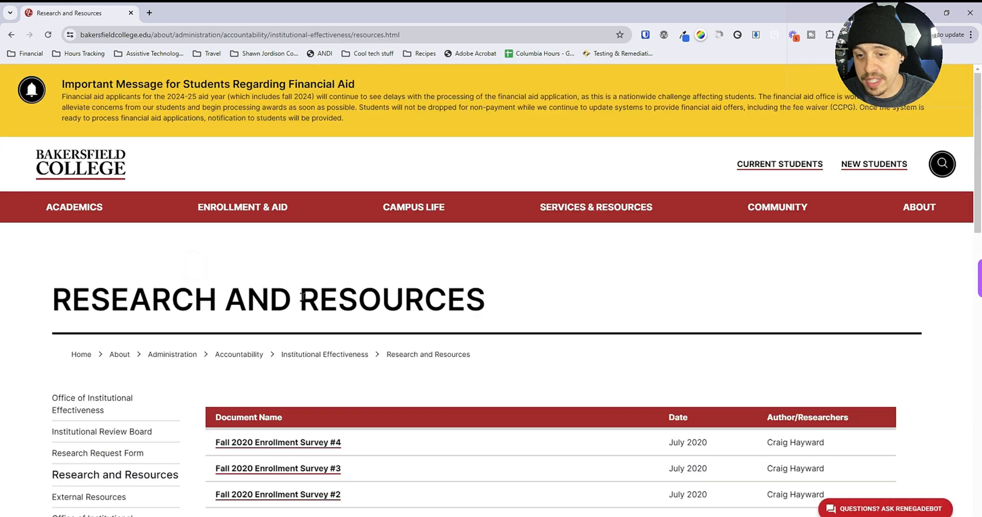
Open the Fall 2020 Enrollment Survey #4 report from the document table and download the PDF.
scroll(391, 294, "down", 7)
scroll(392, 297, "up", 3)
left_click(295, 273)
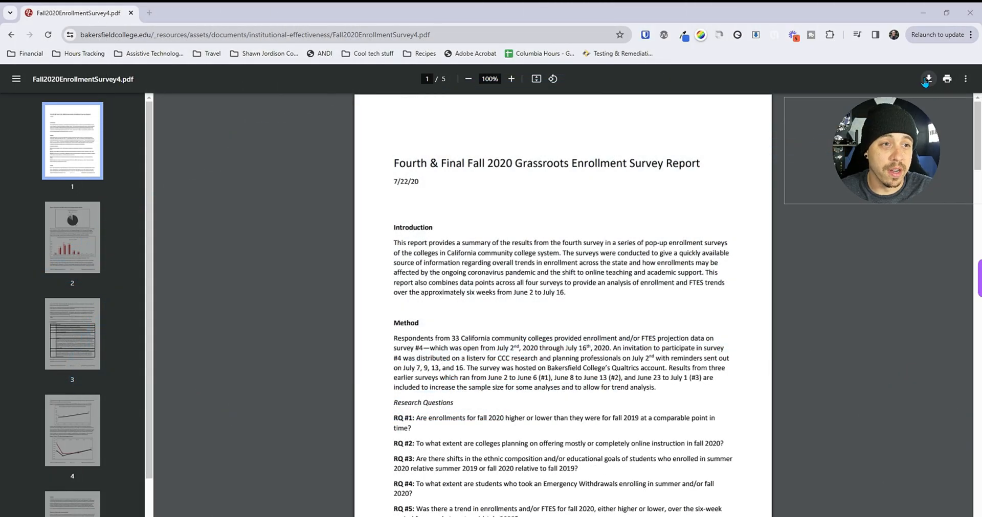
left_click(923, 81)
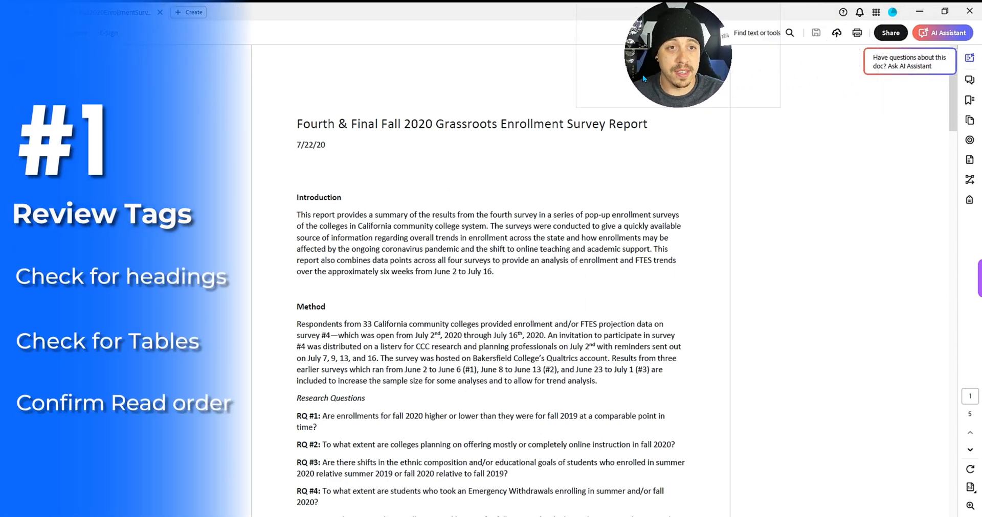
In Adobe Acrobat, show the report's accessibility tags and walk down through the tag tree and back up, comparing tags with the content.
left_click(968, 202)
left_click(805, 112)
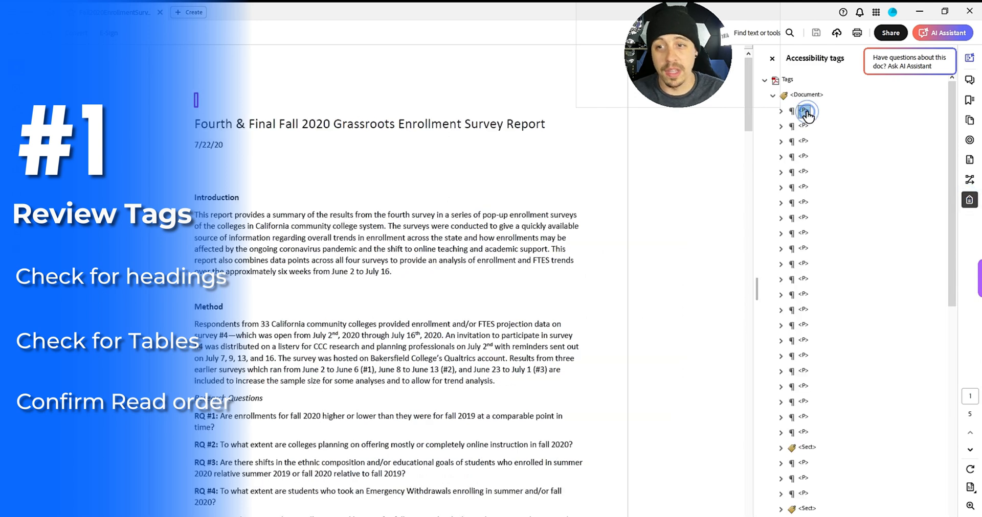
key("Down")
key("Down")
key("Down")
key("Down")
key("Down")
key("Down")
key("Down")
key("Down")
key("Down")
key("Down")
key("Down")
key("Down")
key("Down")
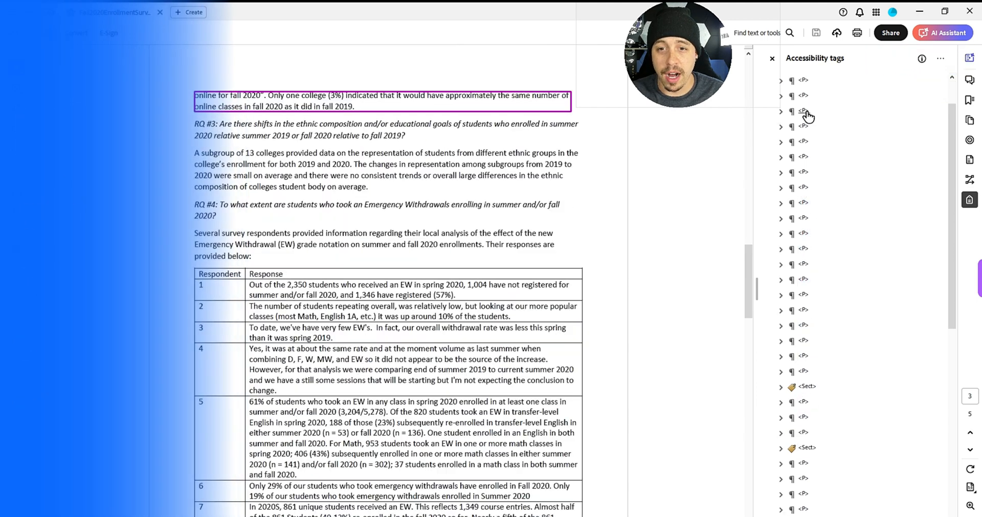
key("Down")
key("Down")
key("Down")
key("Down")
key("Down")
key("Down")
key("Down")
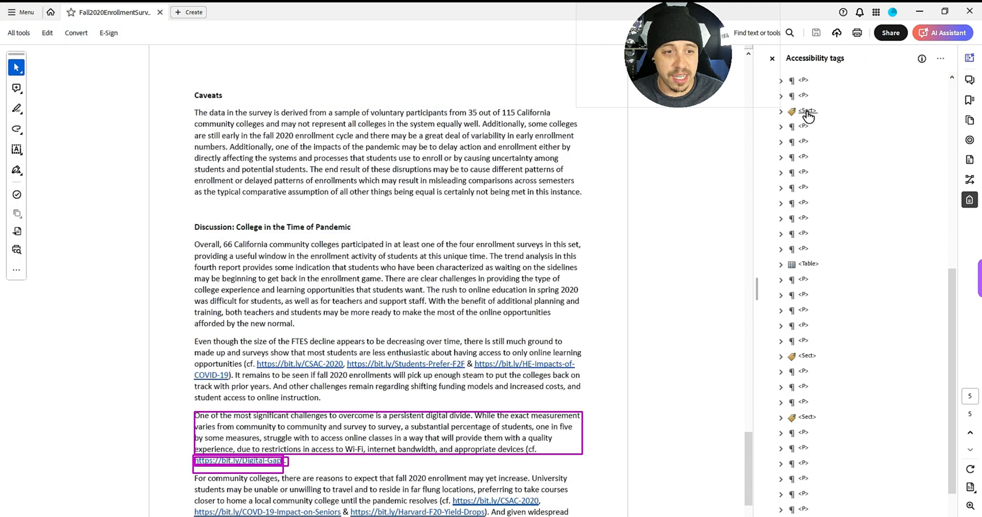
key("Down")
key("Down")
key("Down")
key("Down")
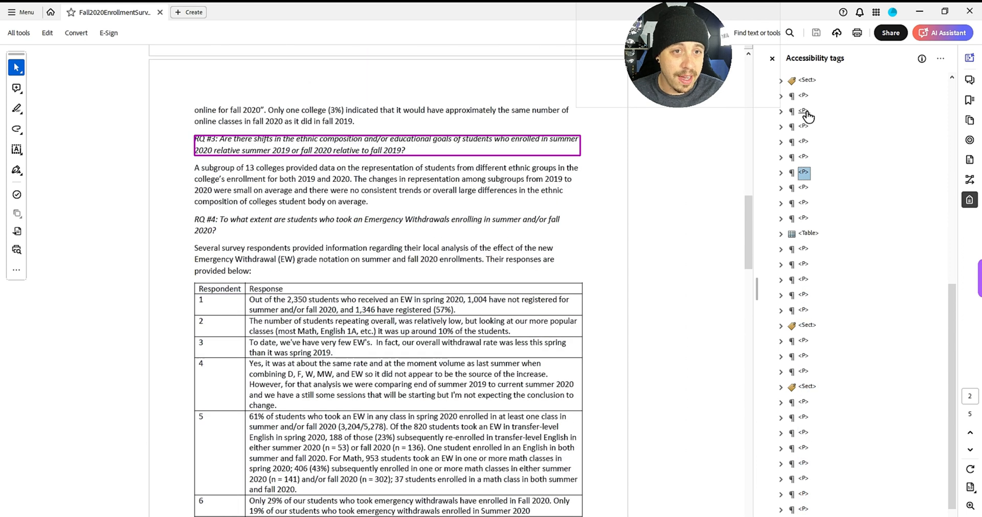
key("Up")
key("Up")
key("Up")
key("Up")
key("Up")
key("Up")
key("Up")
key("Up")
key("Up")
key("Up")
key("Up")
scroll(833, 258, "up", 8)
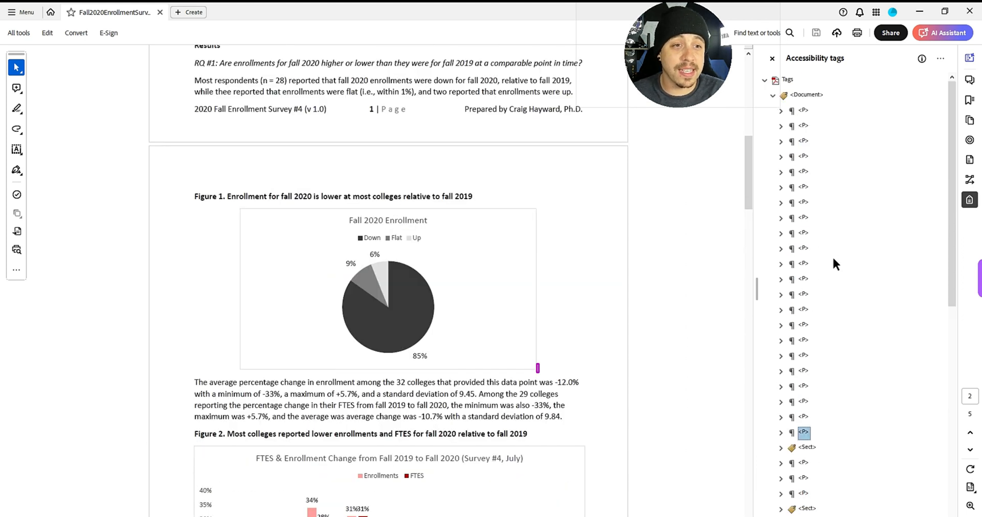
Step down the paragraph tags again, expand the first section tag, and examine the nested tags of the Figure 1 pie chart.
left_click(802, 126)
key("Down")
key("Down")
key("Down")
key("Down")
key("Down")
key("Down")
key("Down")
key("Down")
key("Down")
key("Down")
key("Down")
key("Down")
key("Down")
key("Down")
key("Down")
key("Down")
key("Down")
key("Down")
key("Down")
key("Down")
key("Down")
key("Right")
key("Down")
key("Down")
key("Down")
key("Down")
key("Down")
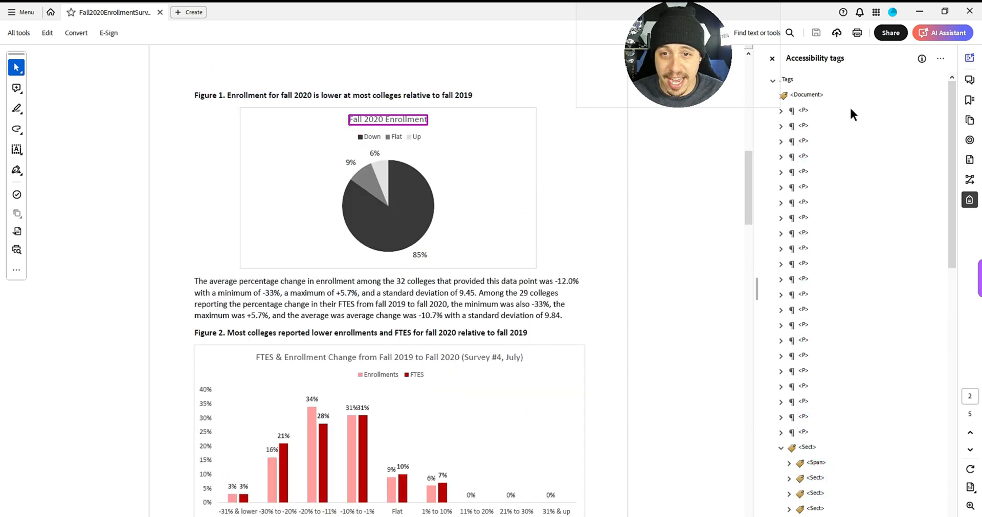
key("Down")
key("Down")
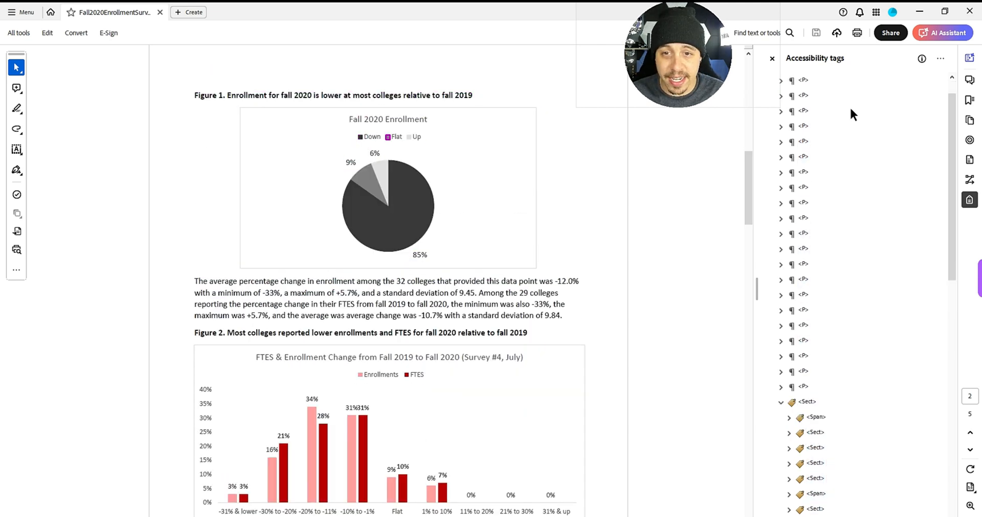
View the PDF's document properties, including its title and tagging information, and close them without changes.
left_click(31, 10)
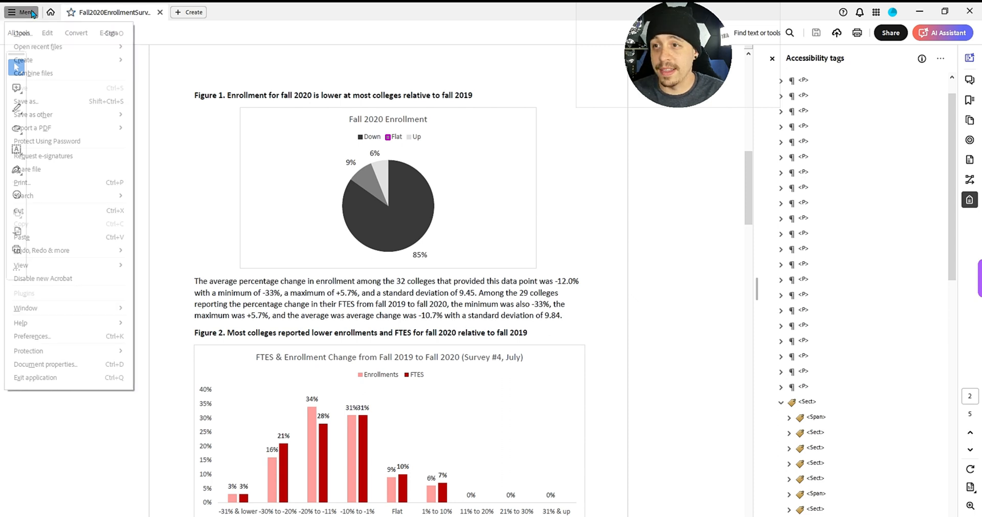
left_click(61, 365)
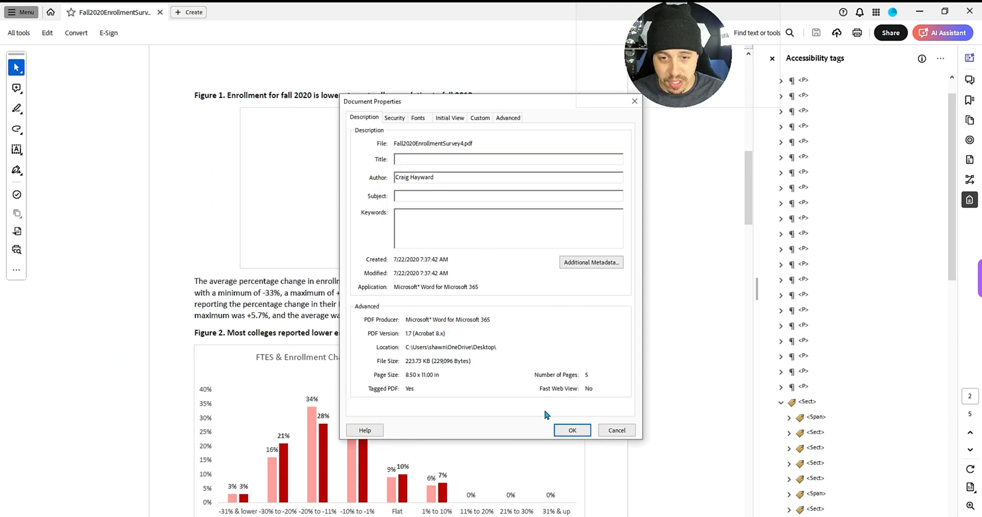
left_click(615, 431)
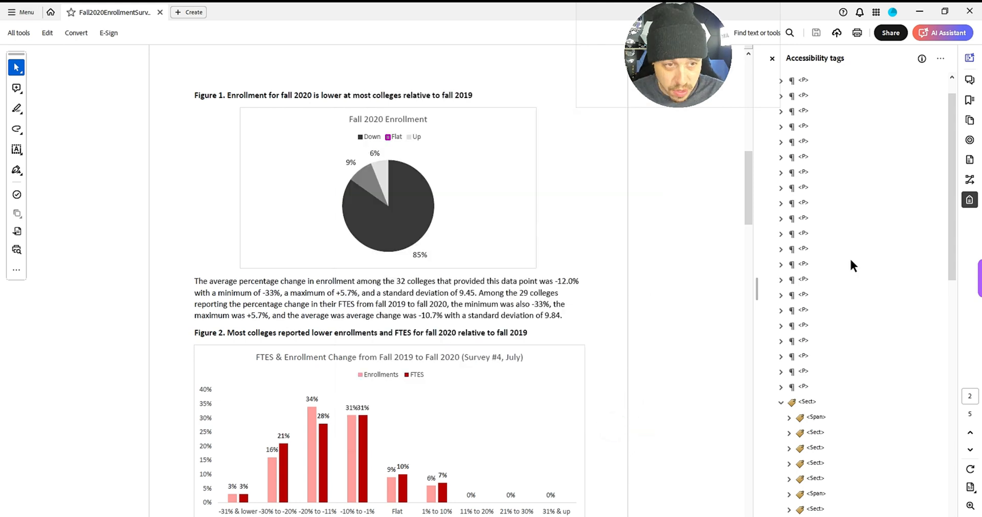
Automatically tag the PDF with the Prepare for accessibility tools.
scroll(822, 202, "up", 2)
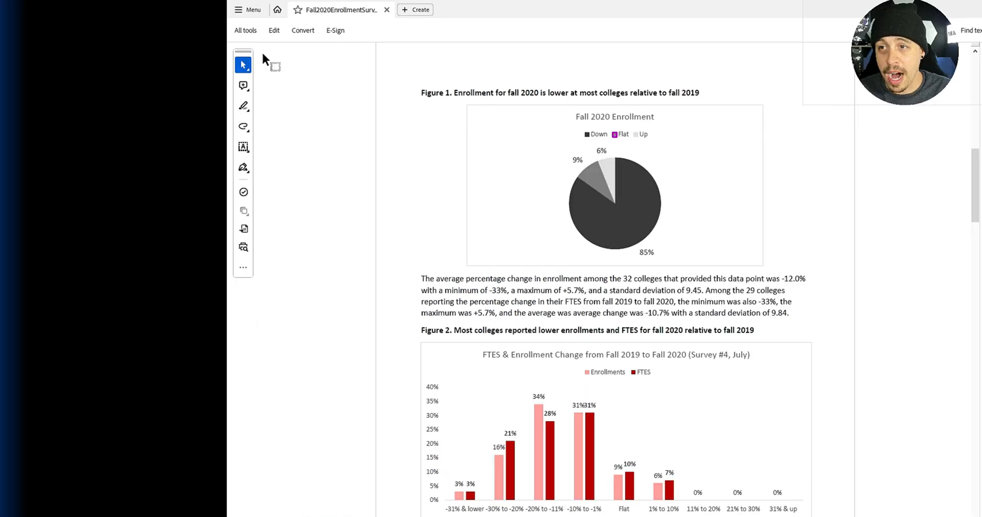
left_click(26, 34)
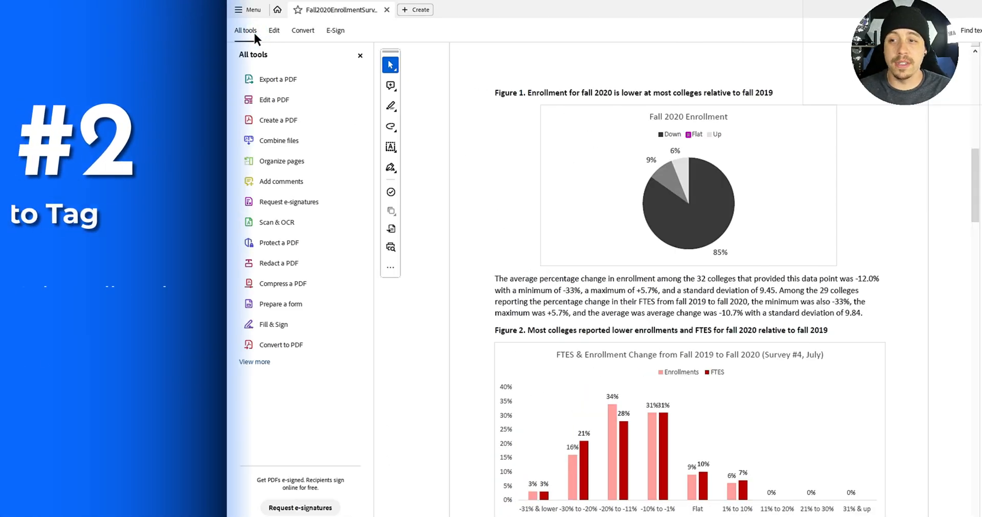
left_click(259, 363)
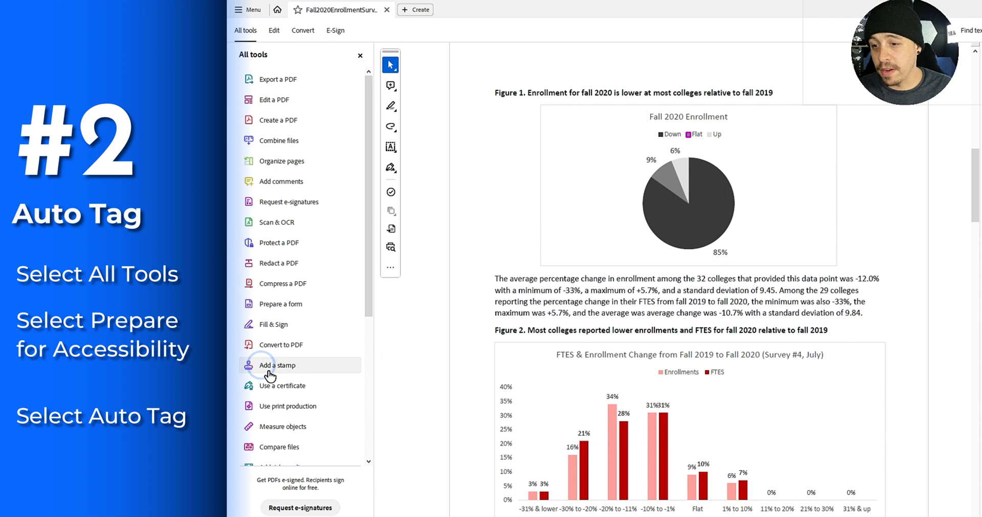
scroll(271, 358, "down", 3)
left_click(277, 347)
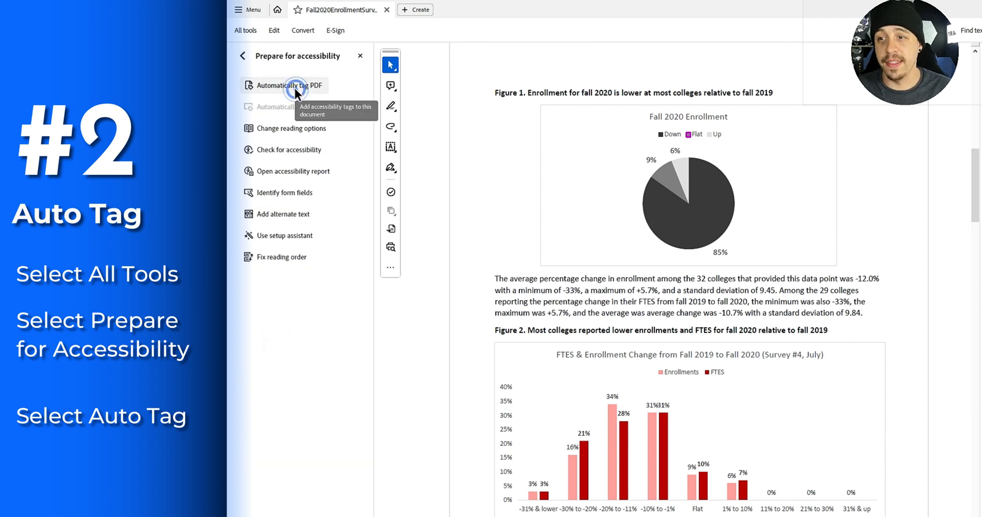
left_click(295, 87)
left_click(824, 310)
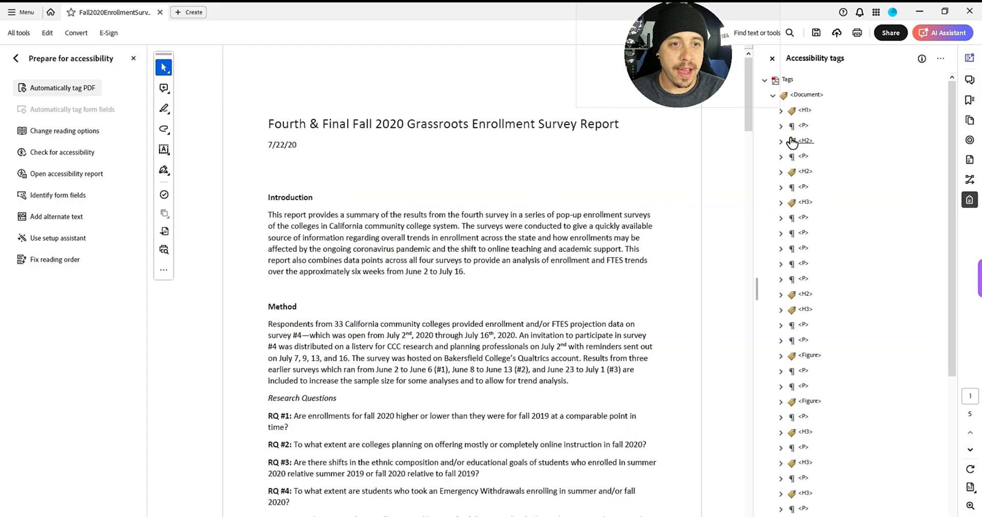
Check the new tags on page 1 from the report title's H1 through the Research Questions H3.
left_click(805, 111)
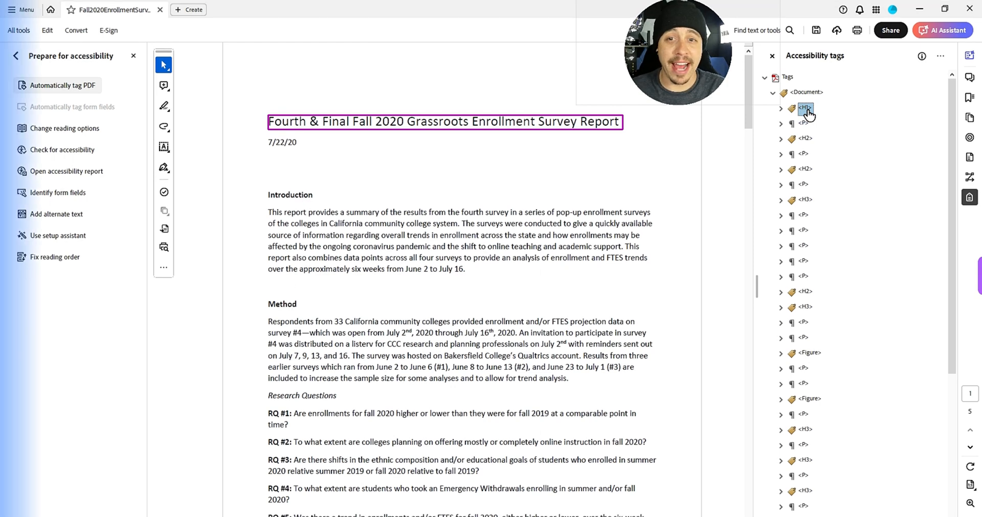
key("Down")
key("Down")
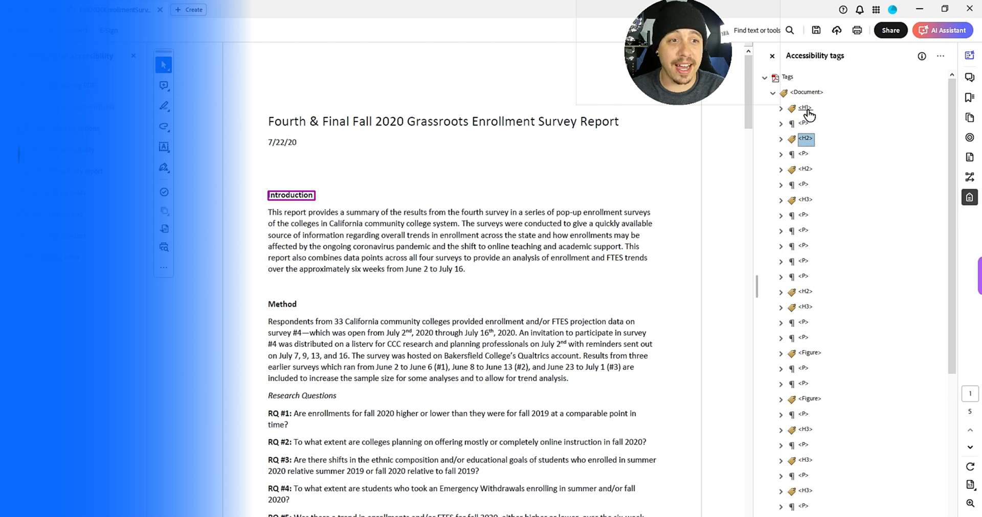
key("Down")
key("Down")
key("Down")
key("Down")
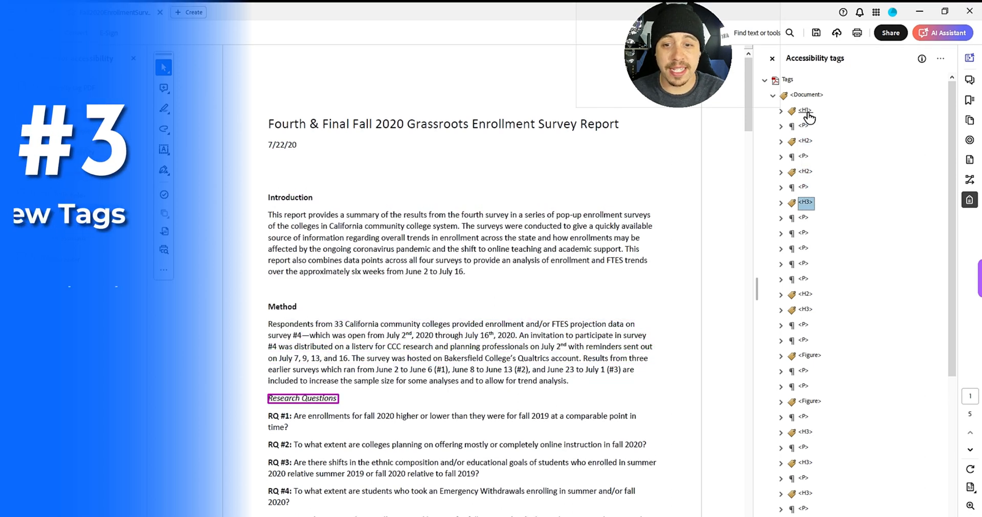
Check the tags after the Research Questions heading, comparing the Figure 1 caption with the pie chart's Figure tag.
key("Down")
key("Down")
key("Down")
key("Down")
key("Down")
key("Down")
key("Down")
key("Down")
key("Down")
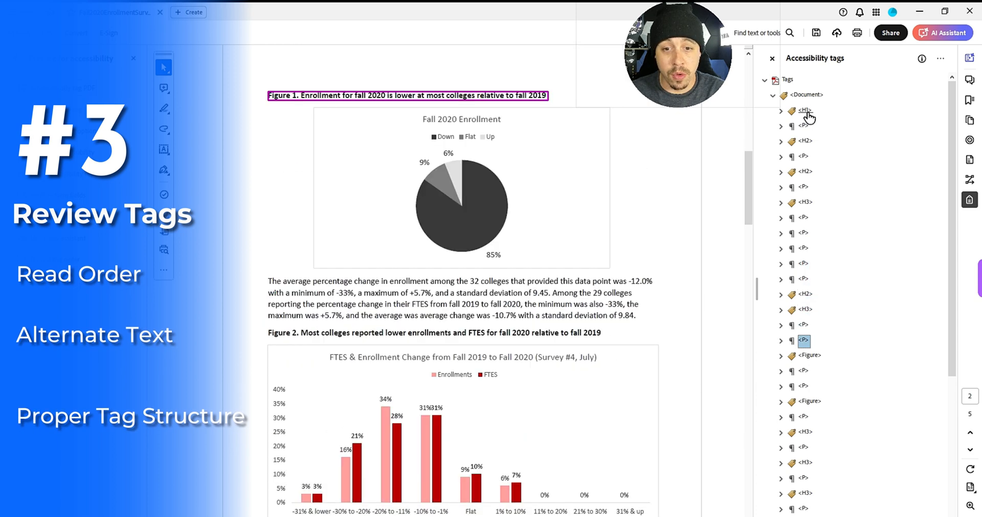
key("Down")
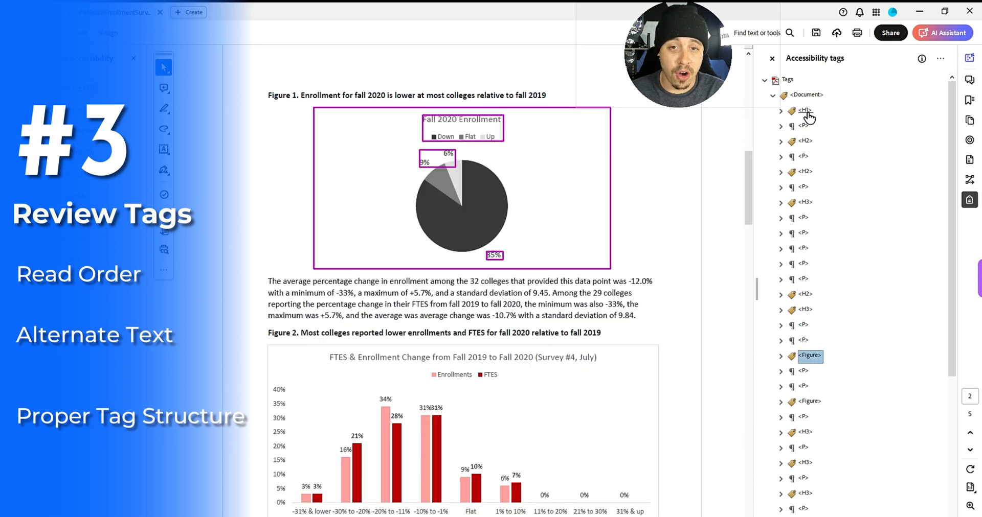
key("Up")
key("Up")
key("Down")
key("Down")
key("Up")
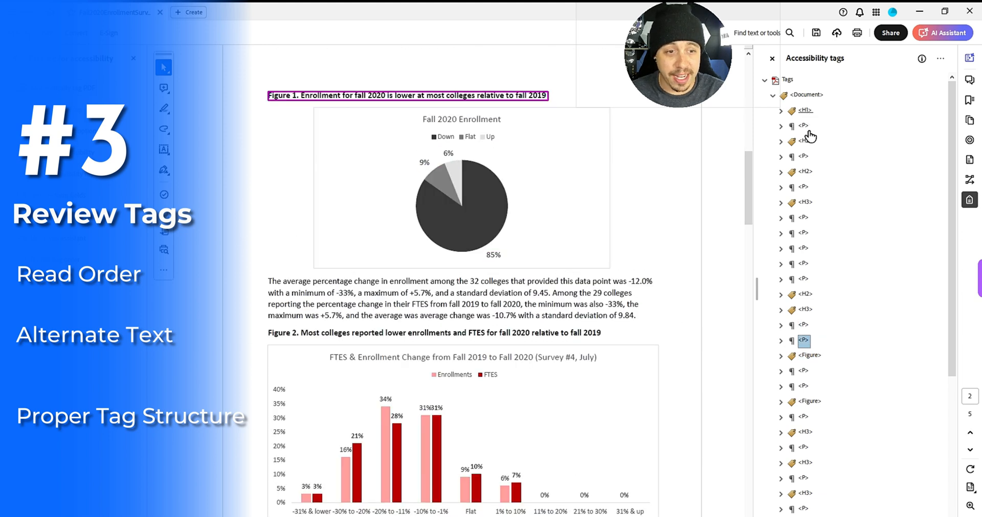
Begin the alternate text of the Figure 1 pie chart with "A pie chart that shows the fall 2020 enrollment for".
left_click(808, 359)
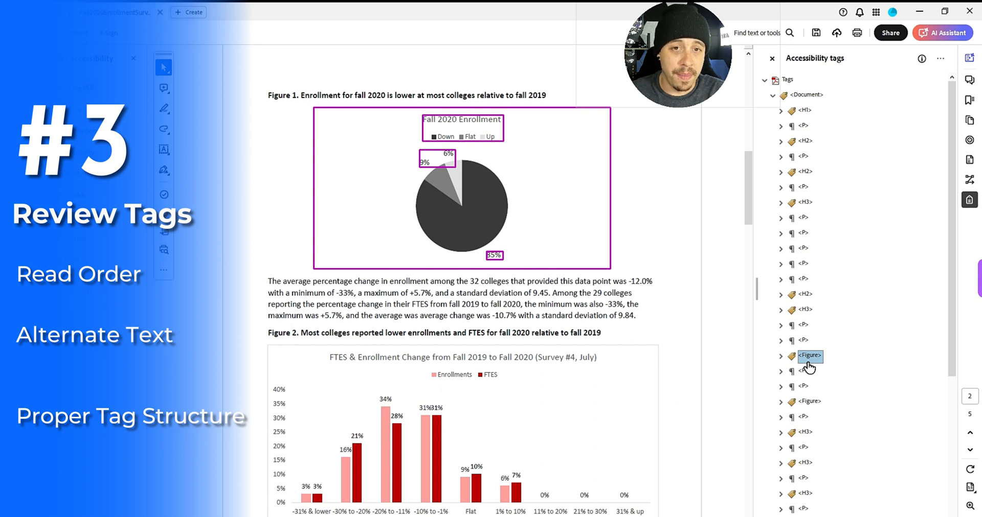
right_click(807, 364)
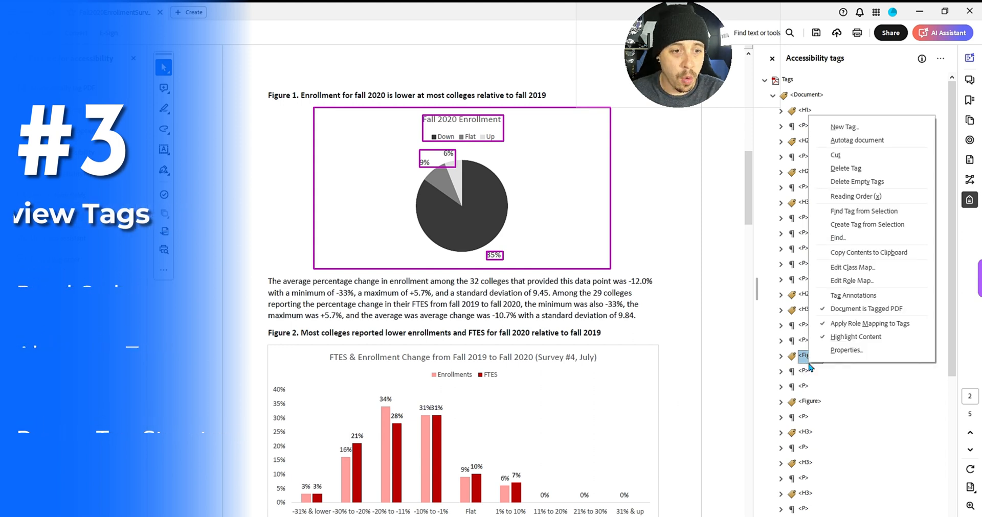
left_click(844, 353)
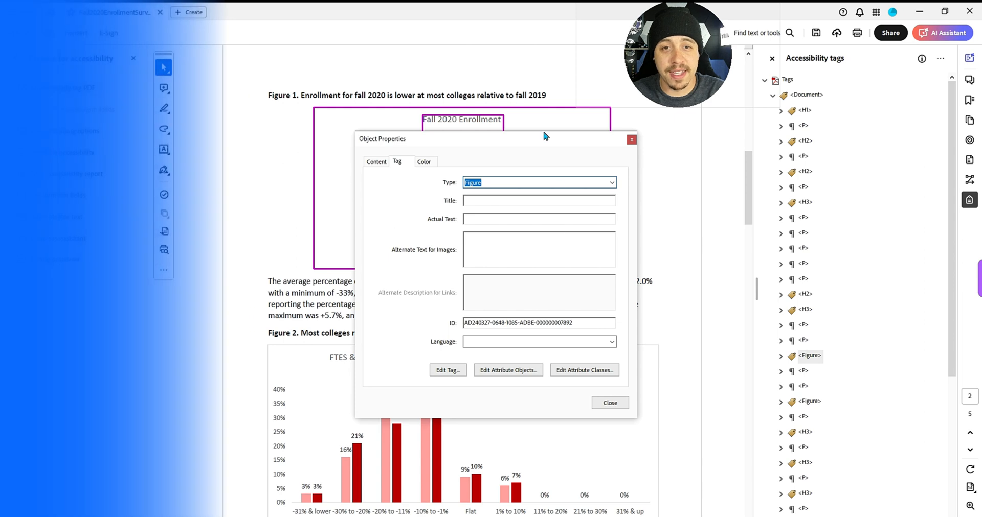
left_click_drag(531, 141, 740, 179)
left_click(730, 285)
type("A")
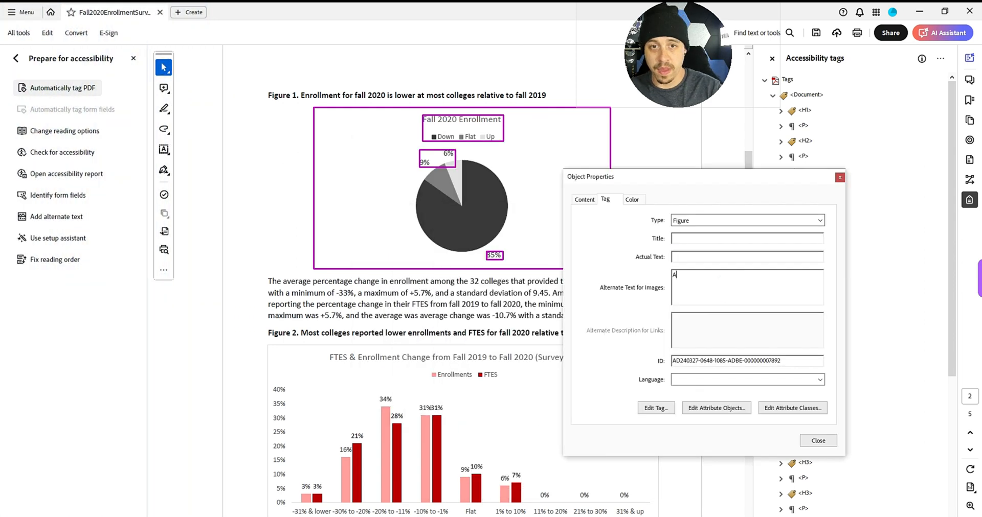
type(" pie chart that shows the fall 202")
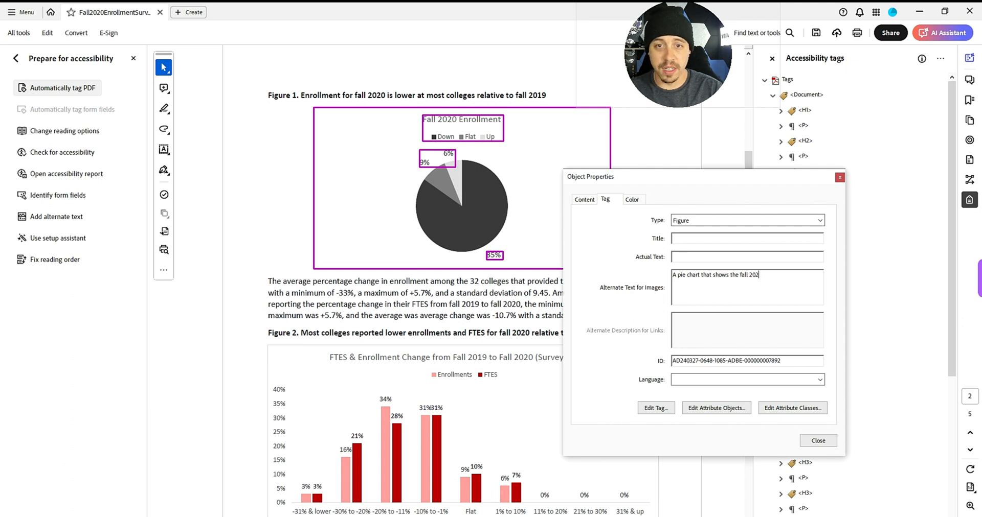
type("0 enrollment which")
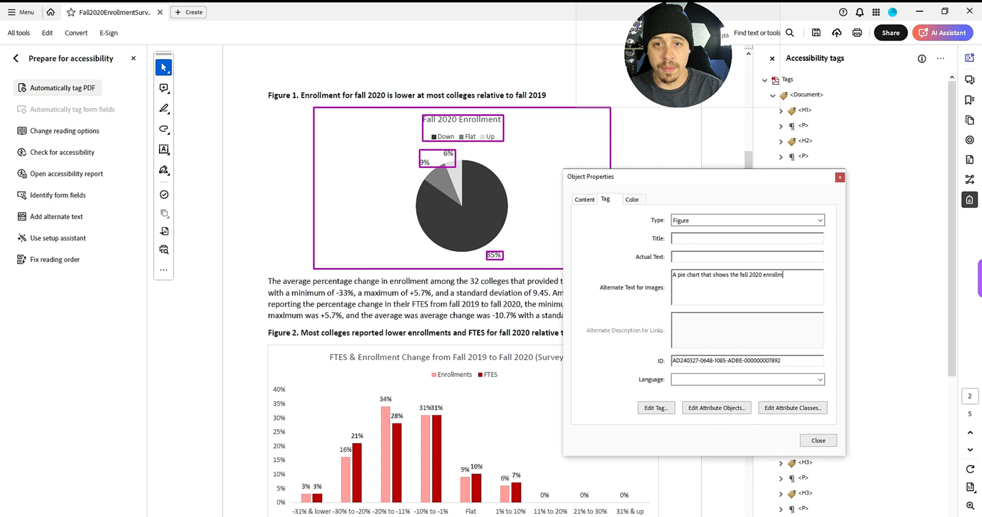
key("BackSpace")
key("BackSpace")
key("BackSpace")
key("BackSpace")
key("BackSpace")
key("BackSpace")
type("for ")
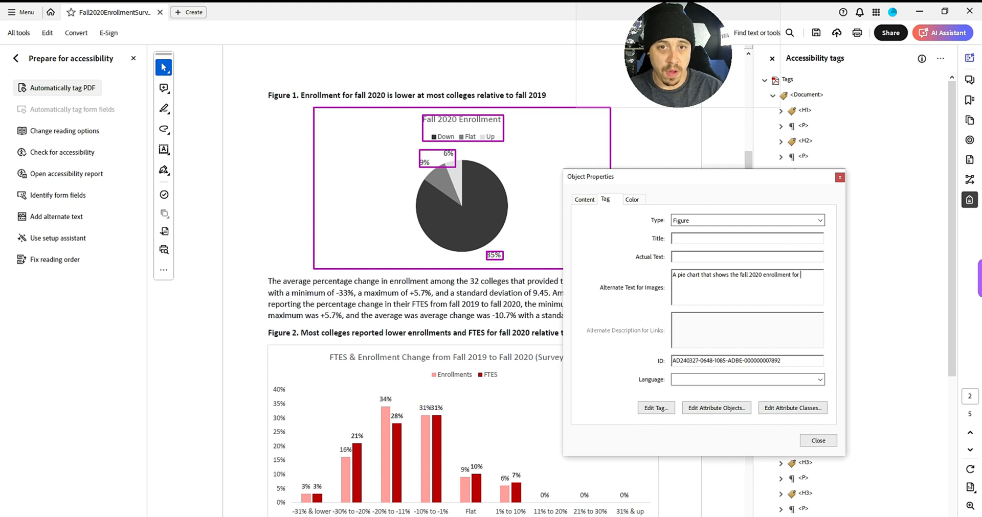
Complete the pie chart's alternate text with "colleges relaative to fall 2019 was down 85%, flat 9%, and up 6%." and close its properties.
type("colleges relaative to fal")
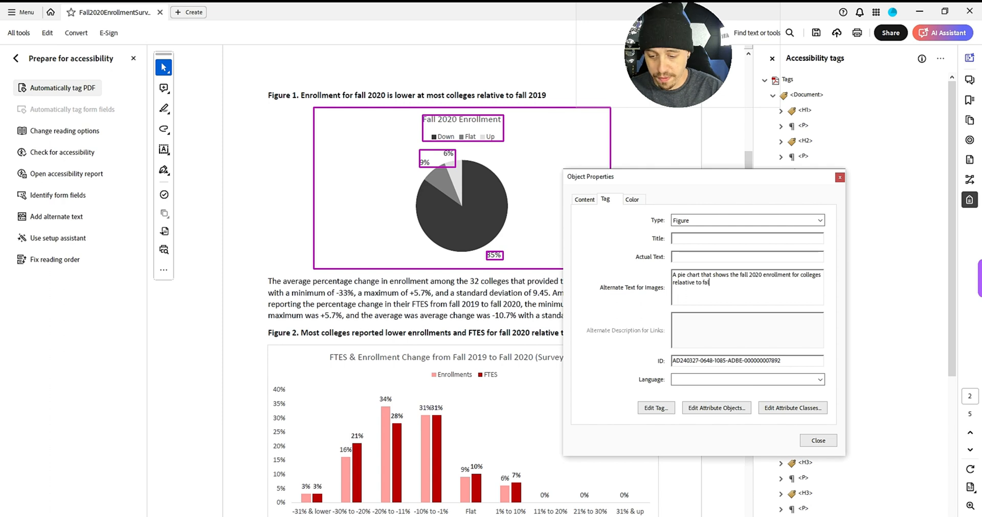
type("l 2019 was down 85%, flat ")
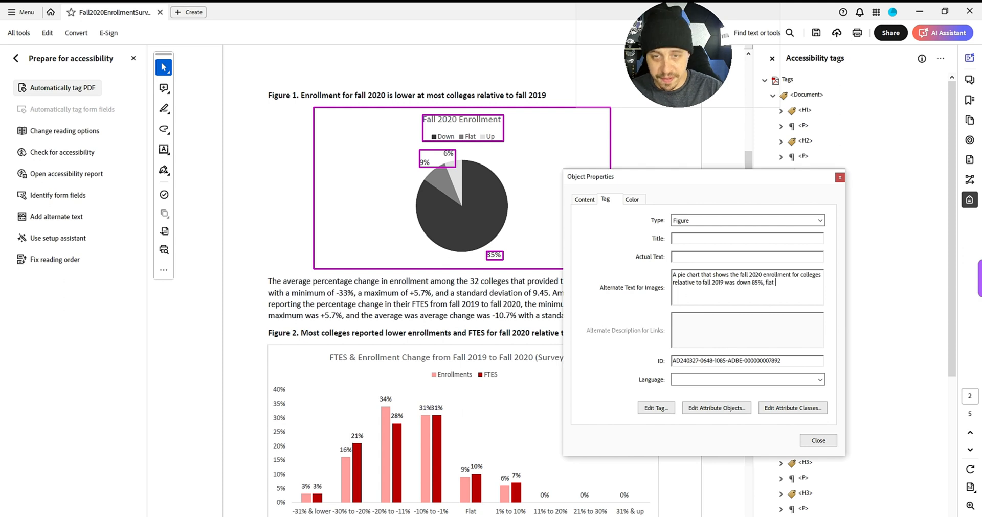
type("9%, and")
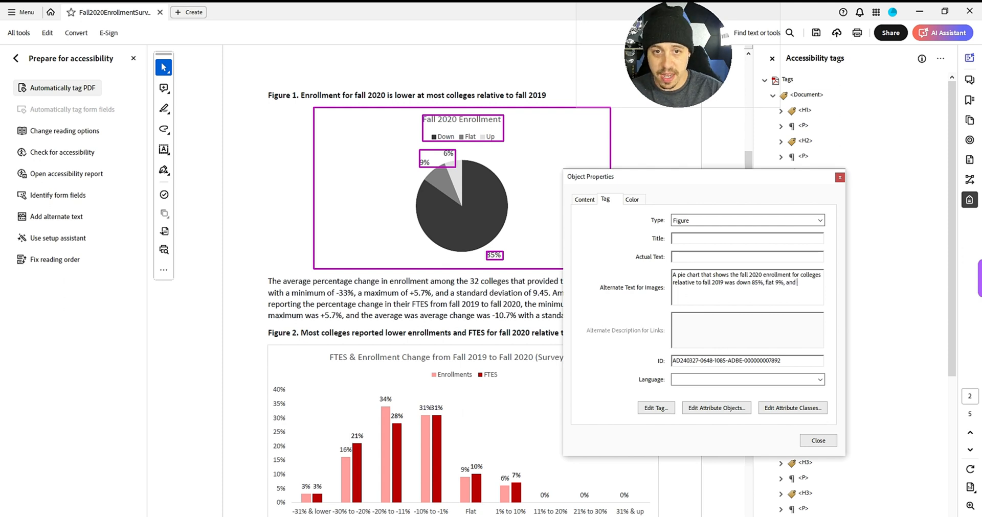
type(" up 6%.")
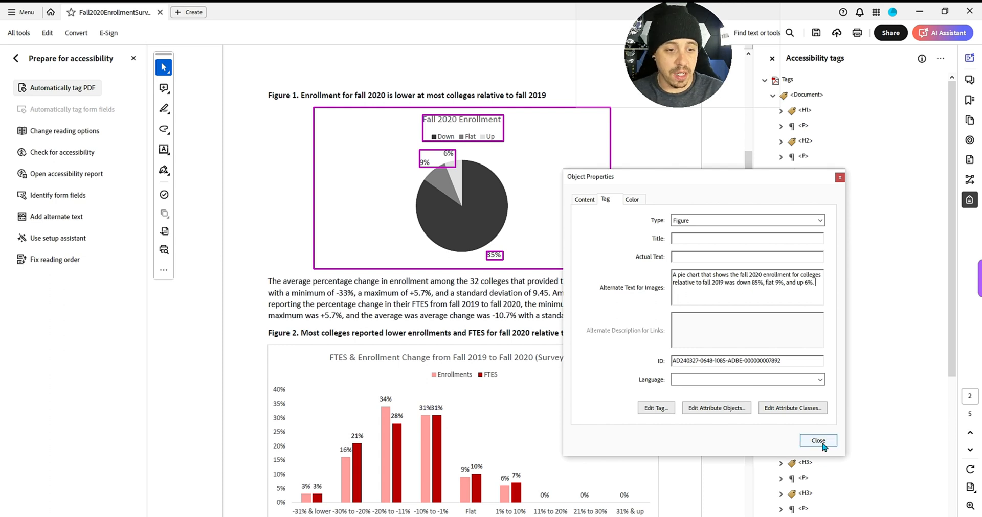
left_click(822, 445)
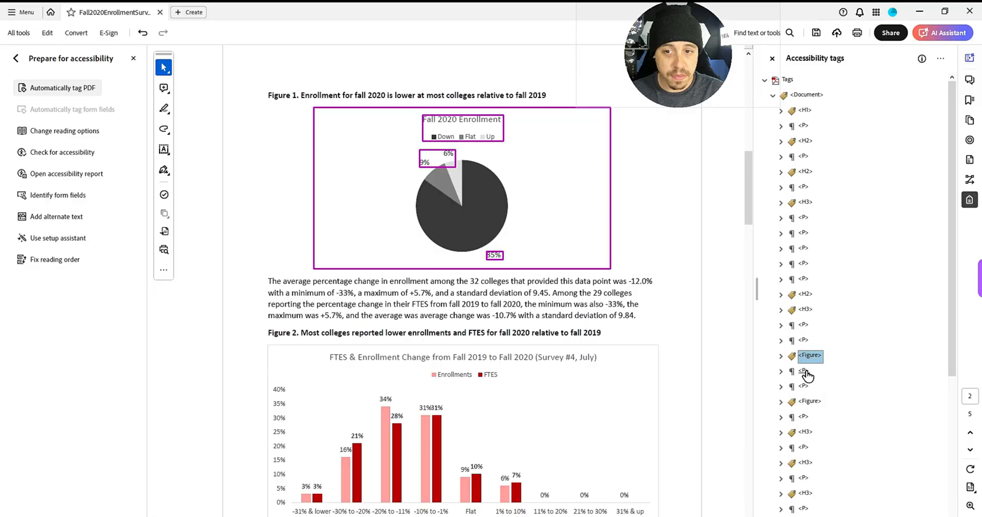
Compare the tags of the Figure 1 and Figure 2 captions with the RQ #1 heading above them.
left_click(804, 372)
key("Down")
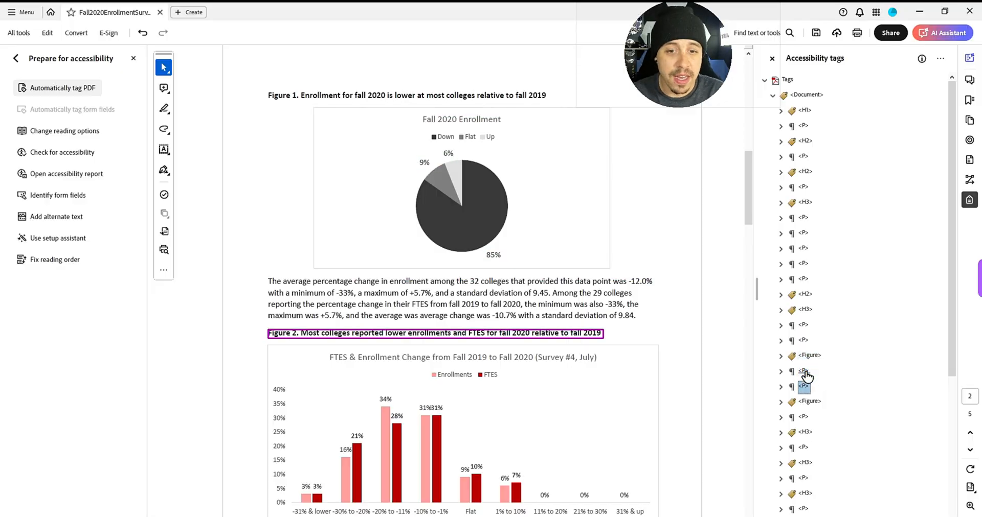
key("Up")
key("Up")
key("Up")
key("Up")
key("Up")
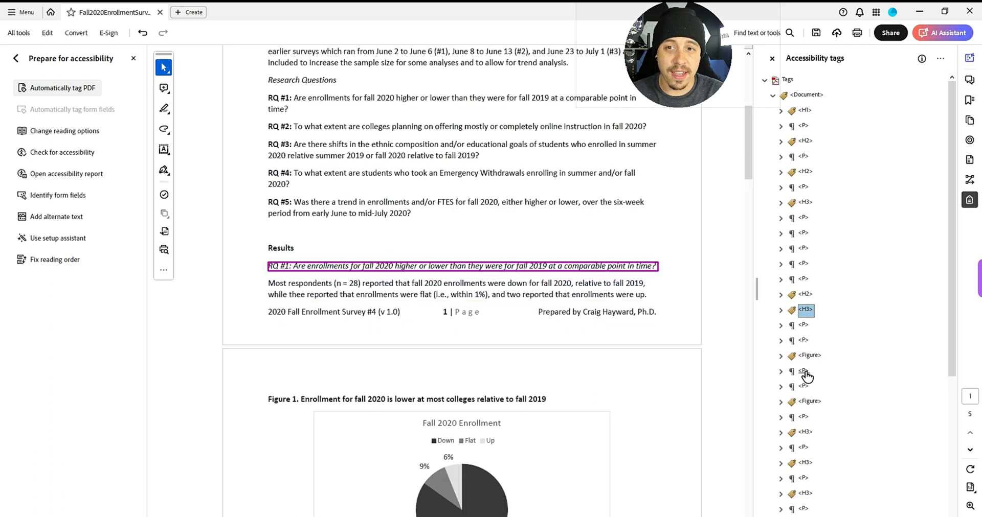
Change the Figure 1 caption's paragraph tag to H4.
key("Down")
key("Down")
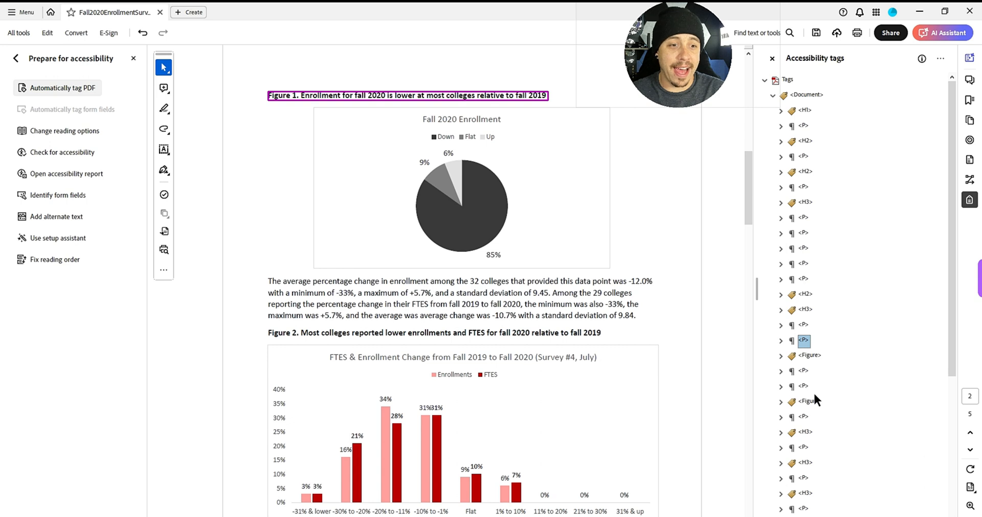
key("F2")
key("Left")
key("BackSpace")
type("H4")
key("Return")
Change the Figure 2 caption's paragraph tag to H4.
key("Down")
key("Down")
key("Down")
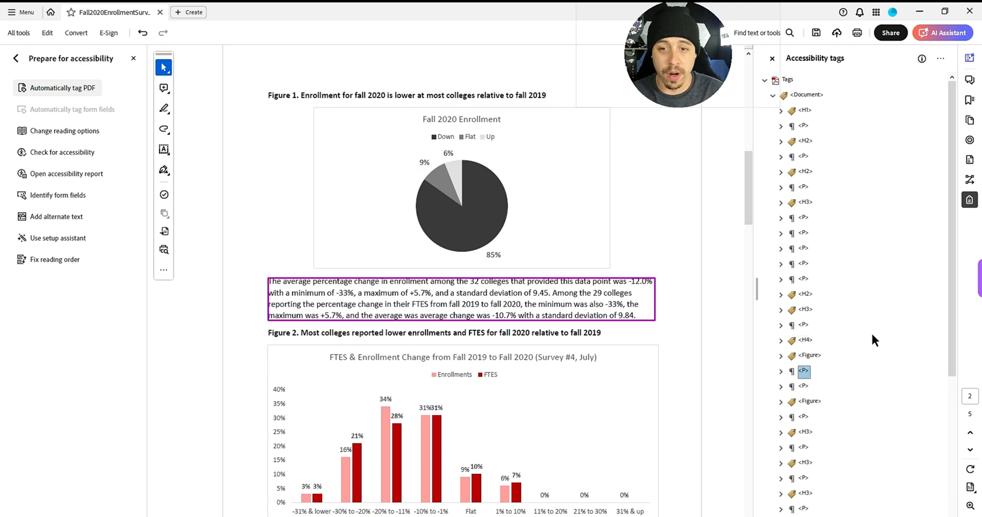
key("F2")
key("Left")
key("BackSpace")
type("H4")
key("Return")
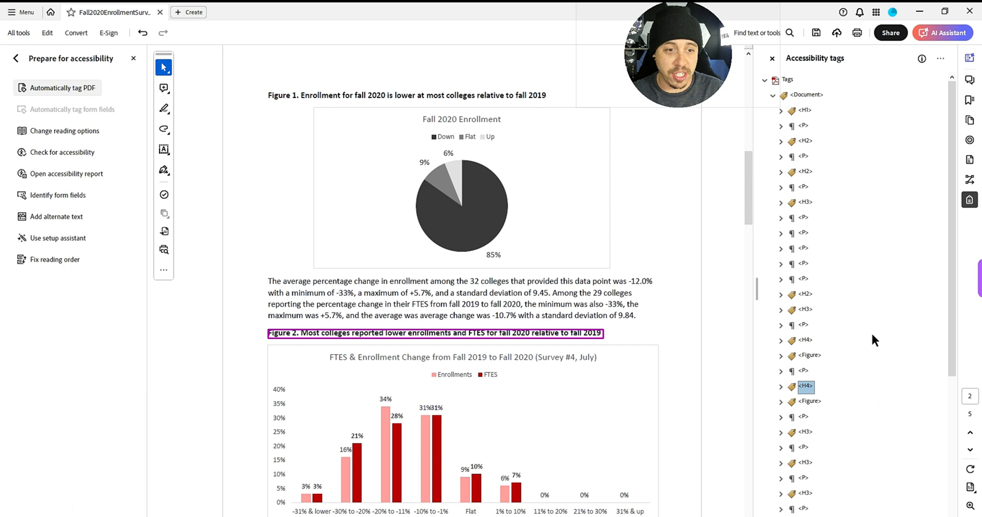
Set the Figure 2 bar chart's alternate text to "A bar chart which shows the FTES and enrollment change from Fall 2019 to Fall 2020".
key("Down")
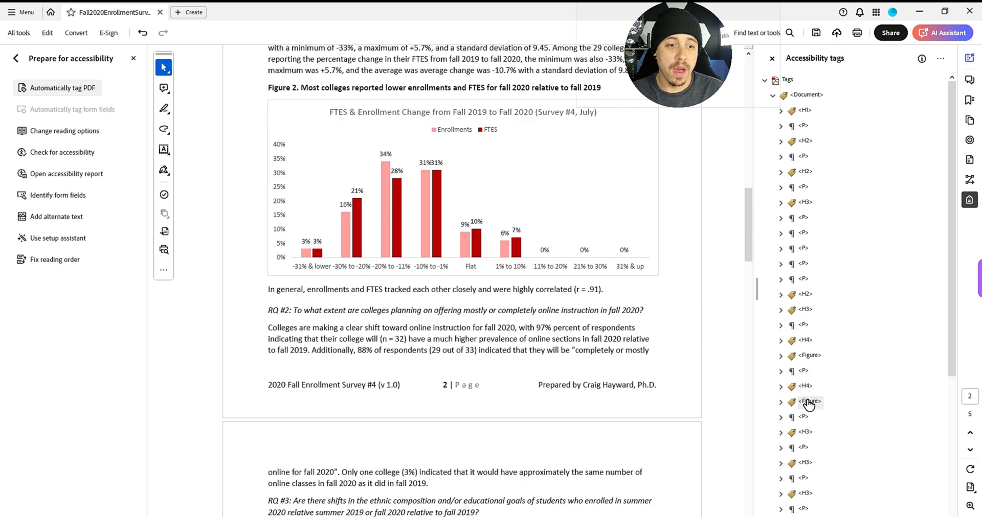
left_click(806, 388)
left_click(809, 401)
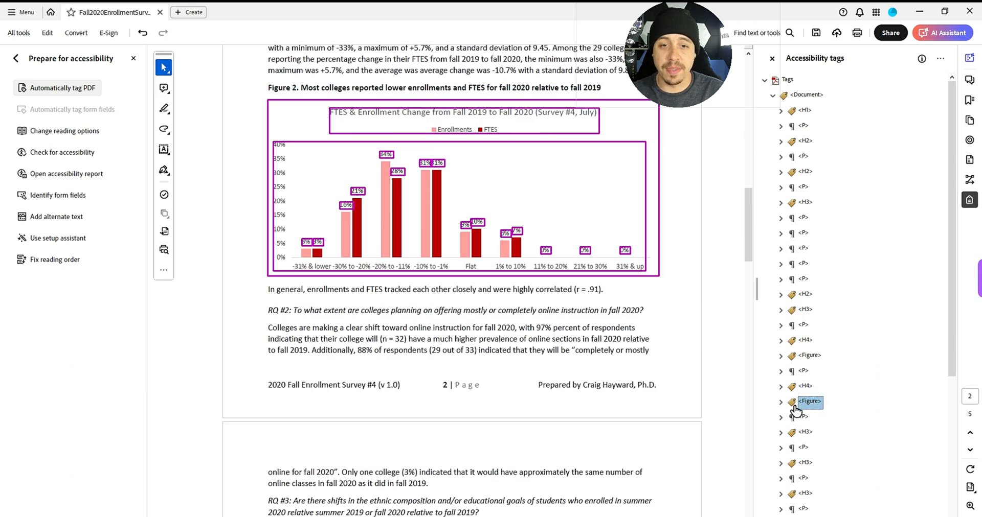
left_click(624, 313)
right_click(810, 402)
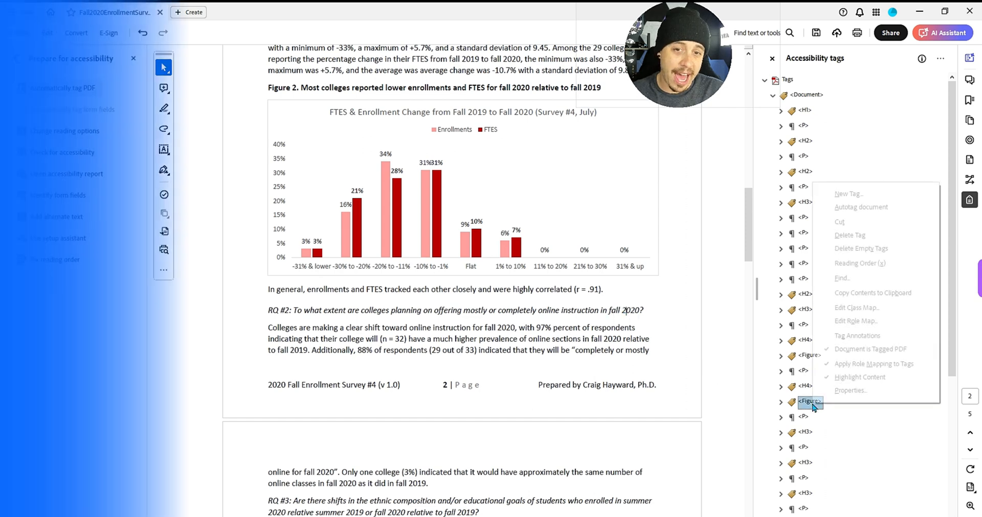
left_click(829, 391)
left_click_drag(746, 187, 749, 185)
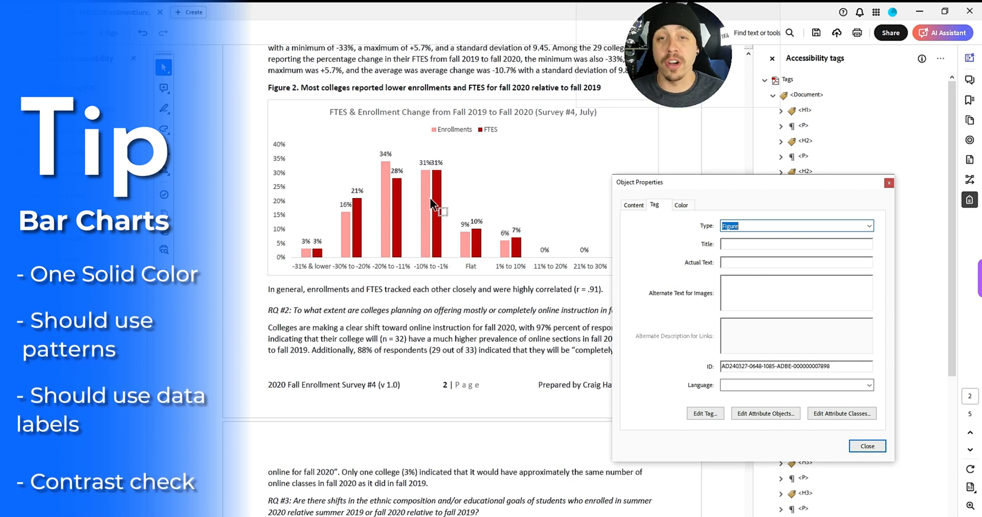
mouse_move(652, 185)
left_mouse_down()
mouse_move(684, 159)
mouse_move(700, 170)
mouse_move(649, 171)
left_mouse_up()
left_click(750, 268)
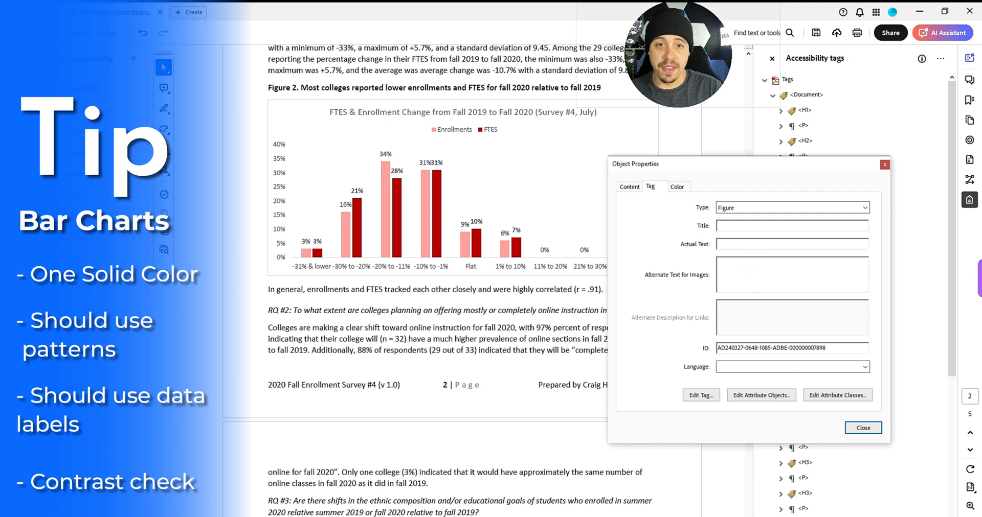
type("A bar chart which show")
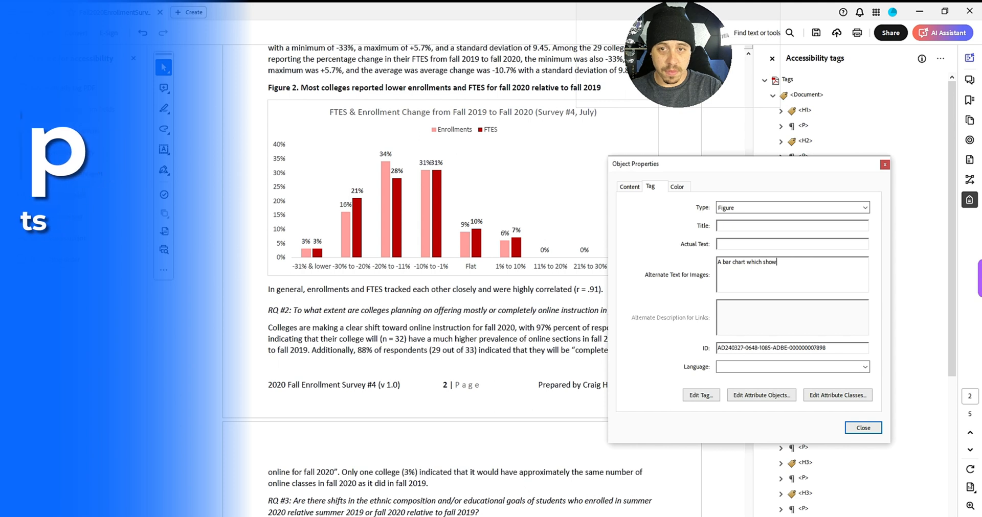
type("s the FTES and ")
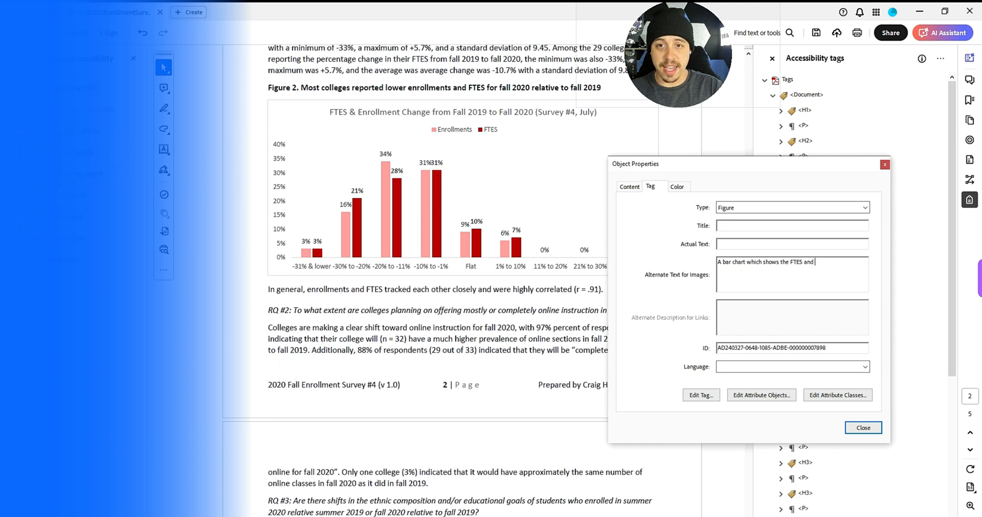
type("enrollment change from Fall 2019 to Fall 2020")
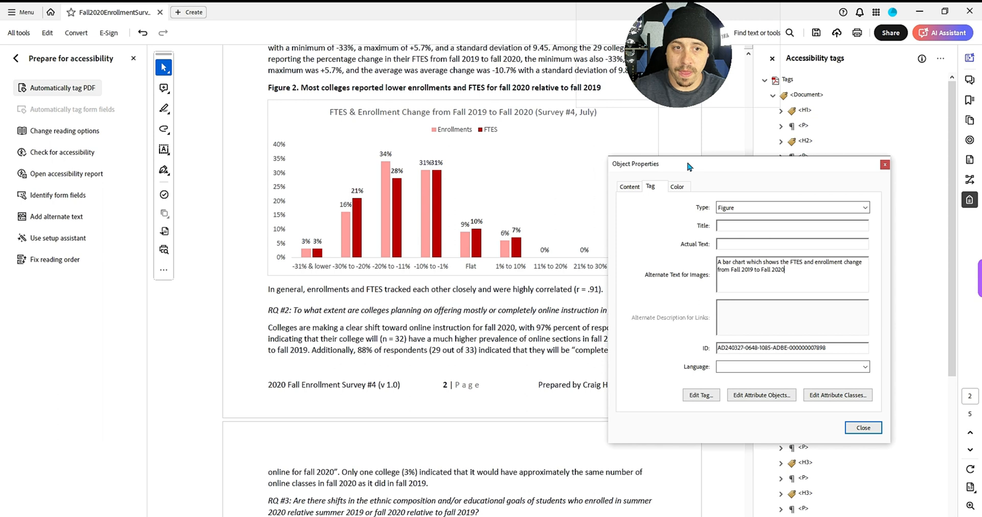
left_click(871, 427)
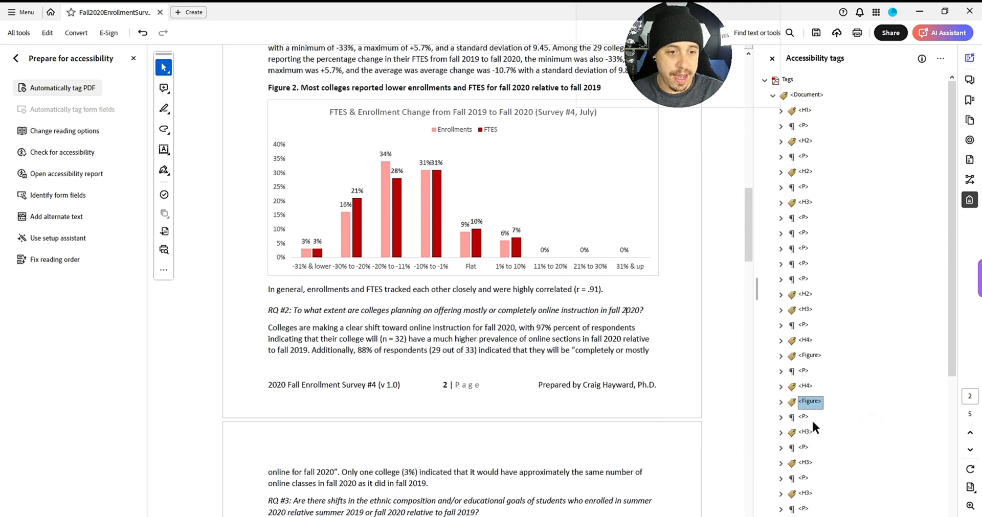
Check the tags from the paragraph below the Figure 2 bar chart through the RQ #4 heading.
left_click(804, 419)
key("Down")
key("Down")
key("Down")
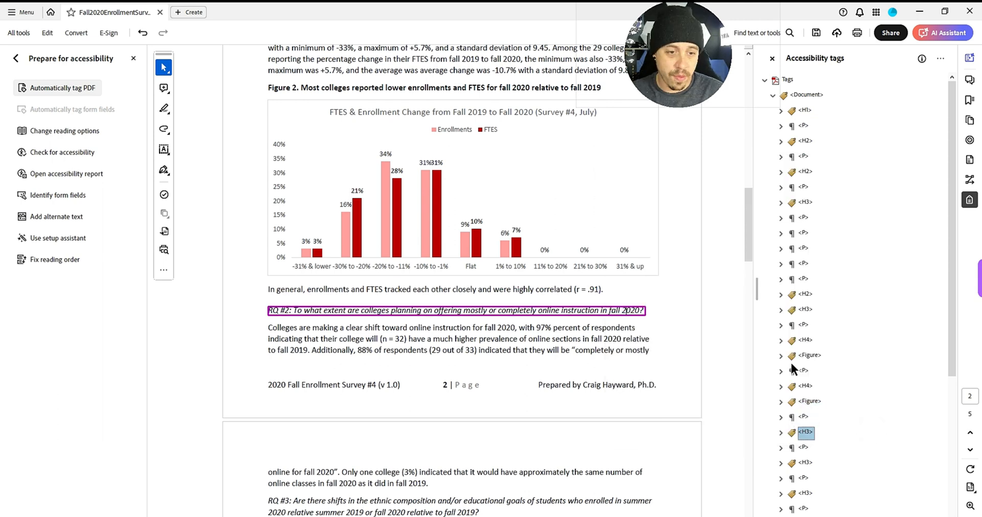
key("Down")
key("Down")
key("Down")
key("Down")
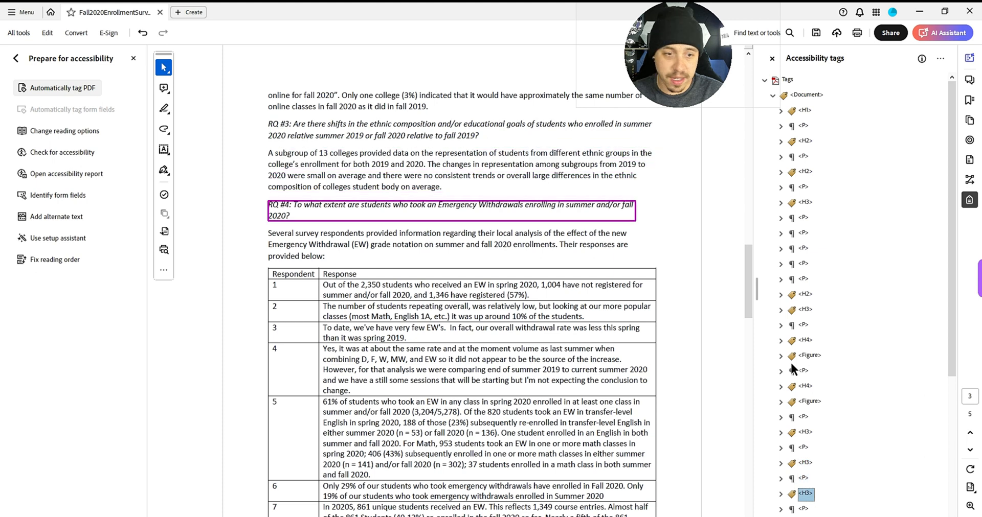
Examine the header and row tags of the respondent table below RQ #4, and collapse the Table tag.
key("Down")
key("Down")
key("Down")
key("Down")
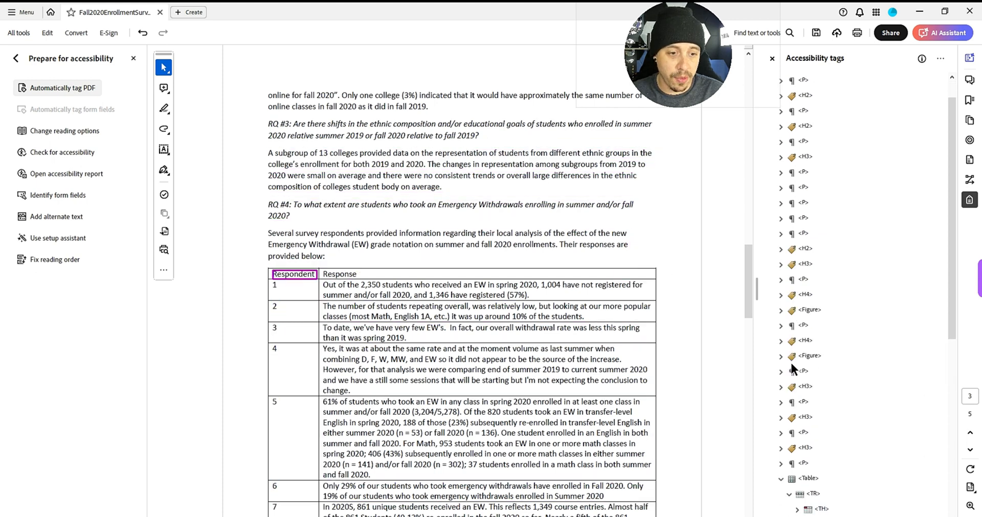
key("Up")
key("Up")
key("Up")
key("Up")
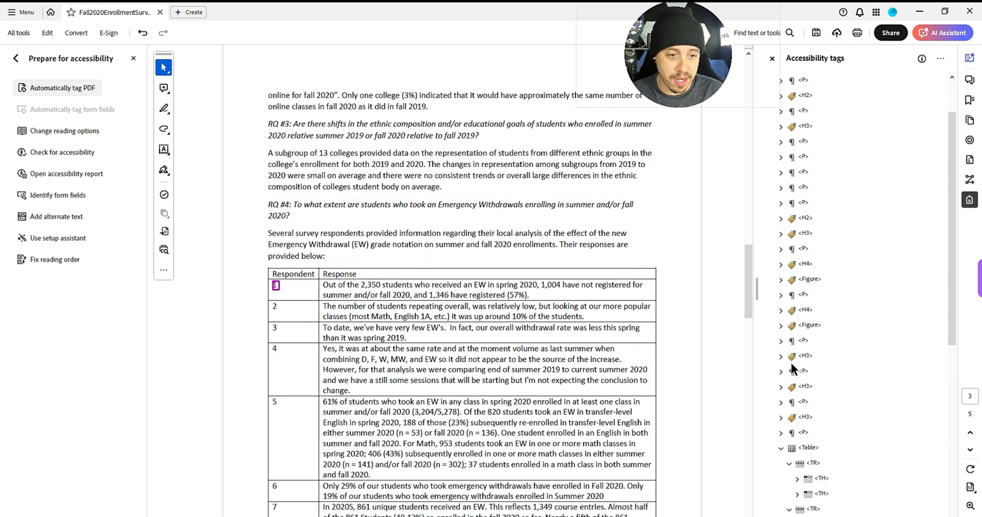
key("Down")
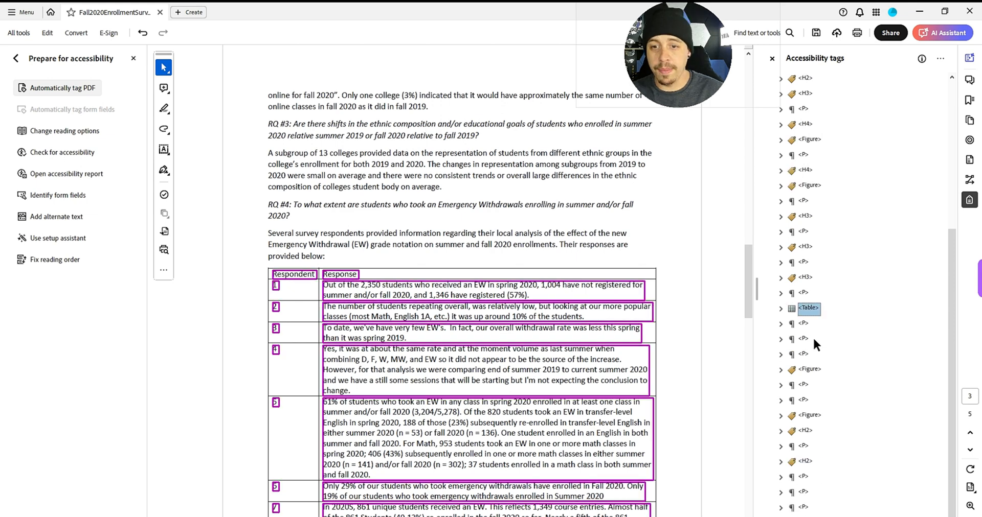
Check the tags from the paragraph under RQ #3, past the respondent table, to the Figure 4 line chart.
key("Down")
key("Down")
key("Up")
key("Up")
key("Up")
key("Up")
key("Up")
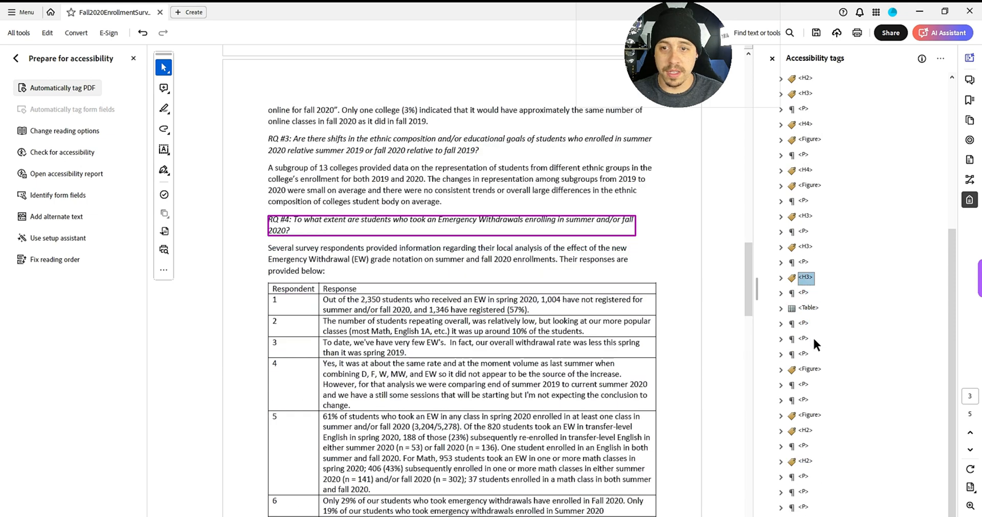
key("Up")
key("Down")
key("Down")
key("Down")
key("Down")
key("Down")
key("Down")
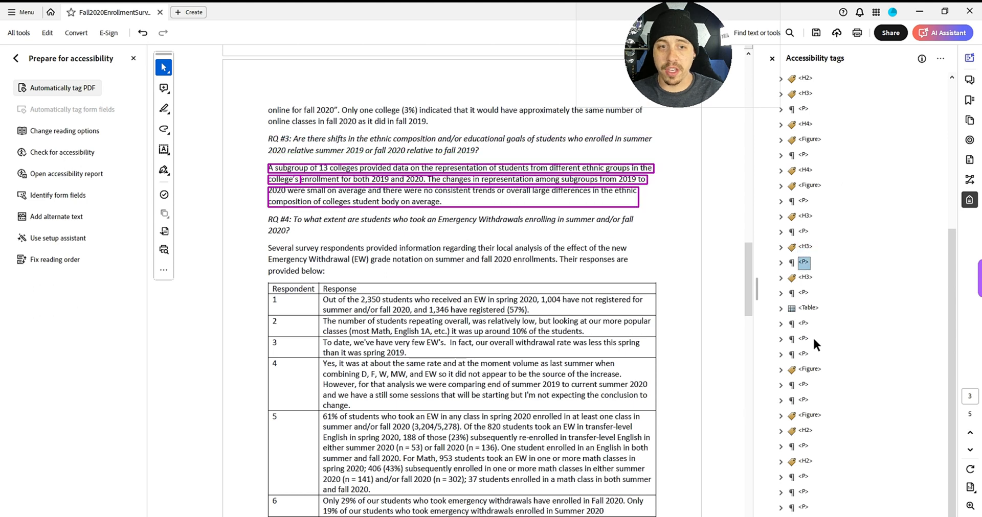
key("Down")
key("Down")
key("Down")
key("Down")
key("Down")
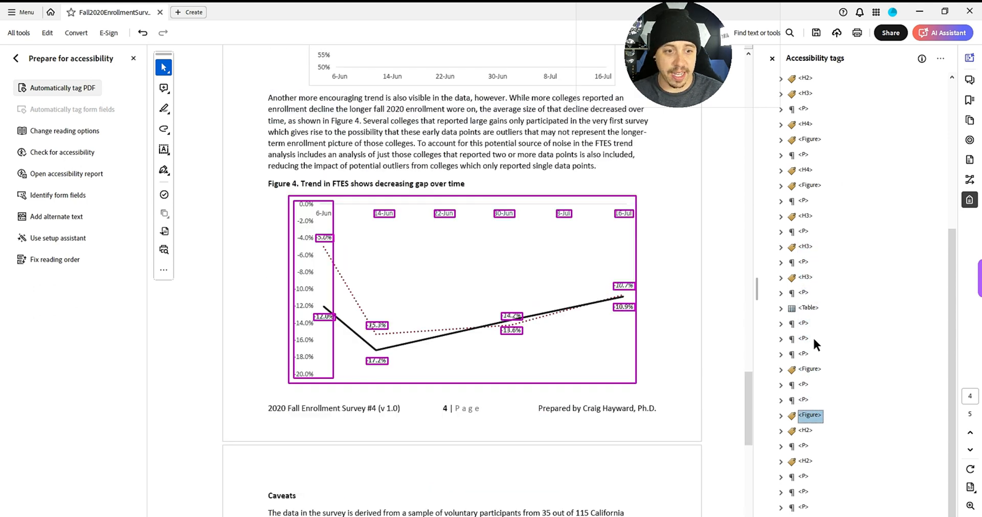
Change the tag of the RQ #5 research question heading below the respondent table from paragraph to H3.
key("Up")
key("Up")
key("Up")
key("Up")
key("Up")
key("Up")
key("Up")
key("Down")
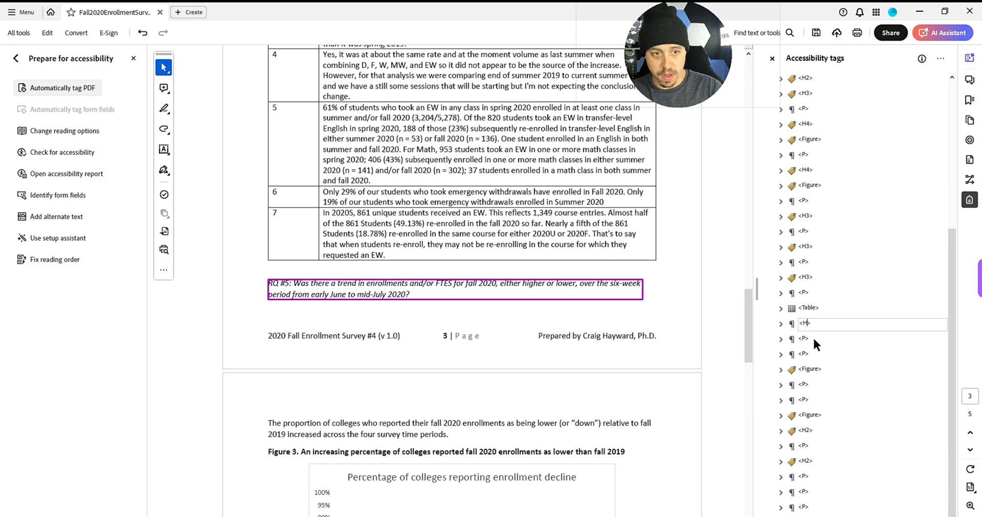
type("3>")
key("Return")
Change the tag of the Figure 3 caption above the enrollment decline chart to H4.
key("Down")
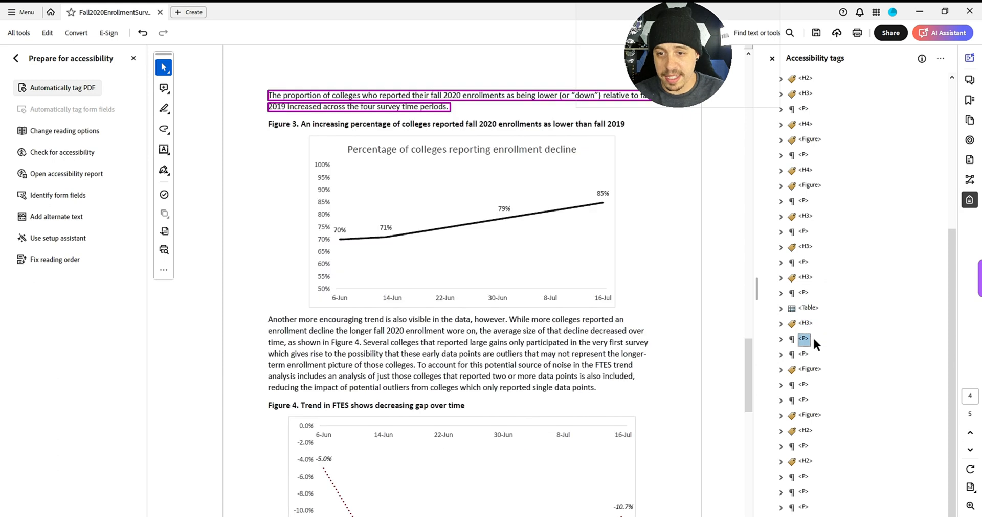
key("Down")
key("F2")
type("<")
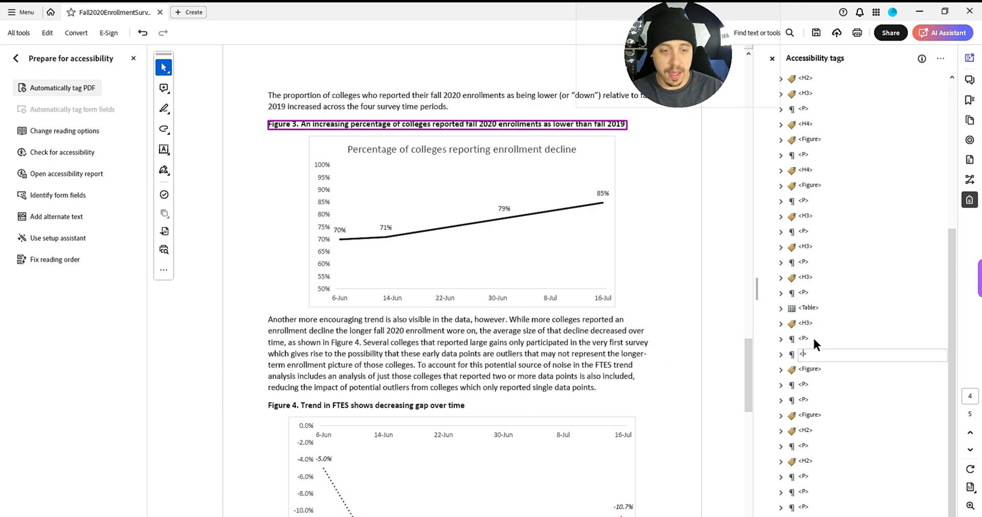
type("H4>")
key("Return")
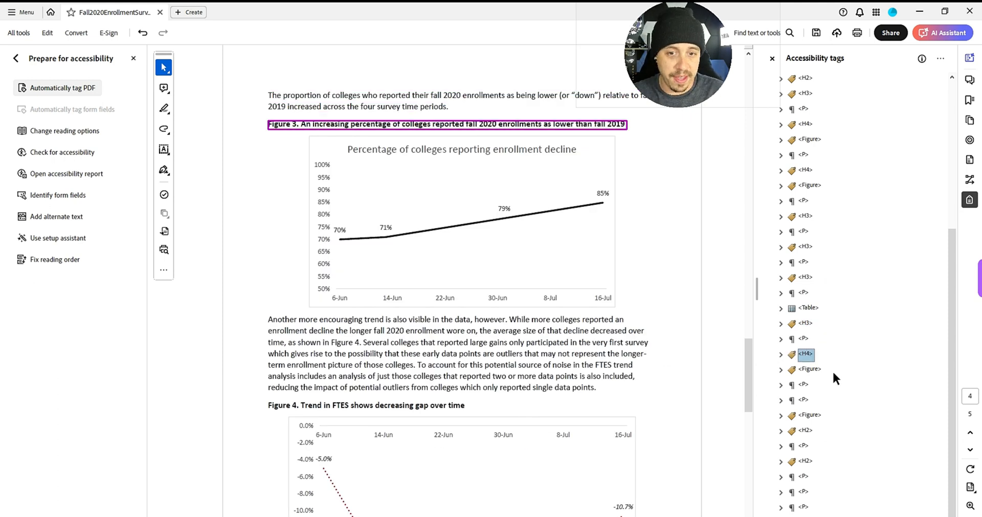
Set the Figure 3 line chart's alternate text to "Percentange of colleges reporting enrollment decline. June 14th 71%. June 30th 79%. July 16th 85%".
right_click(816, 373)
left_click(849, 414)
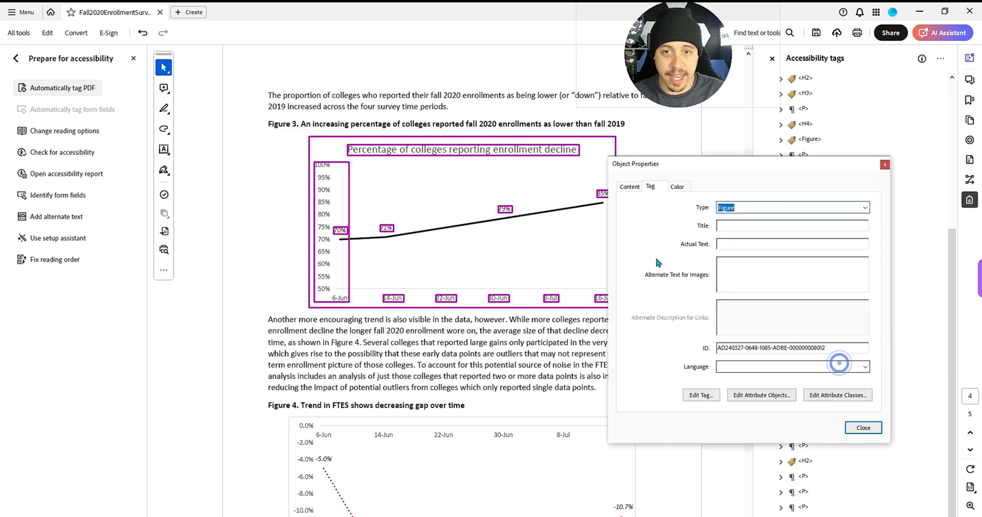
left_click(786, 282)
type("P")
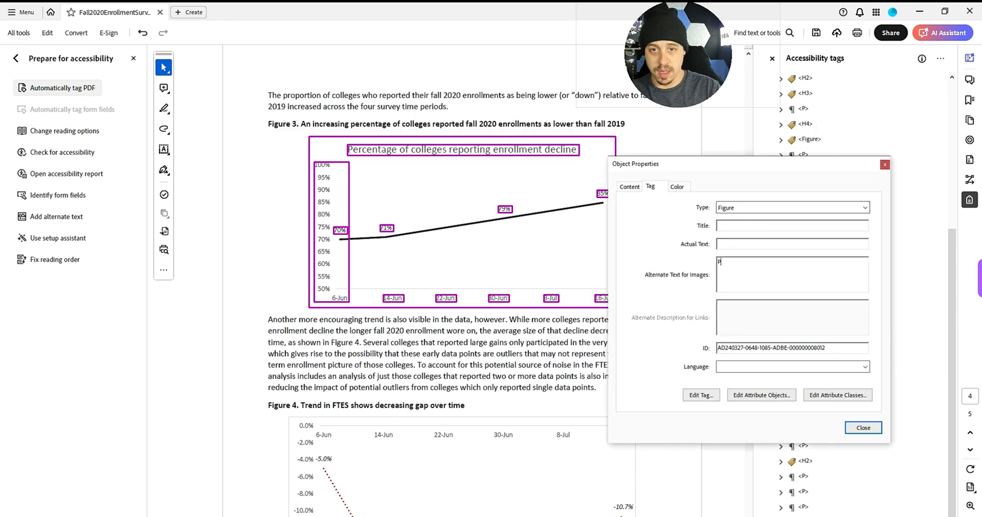
type("ercentange of colleges reporting enrollmen")
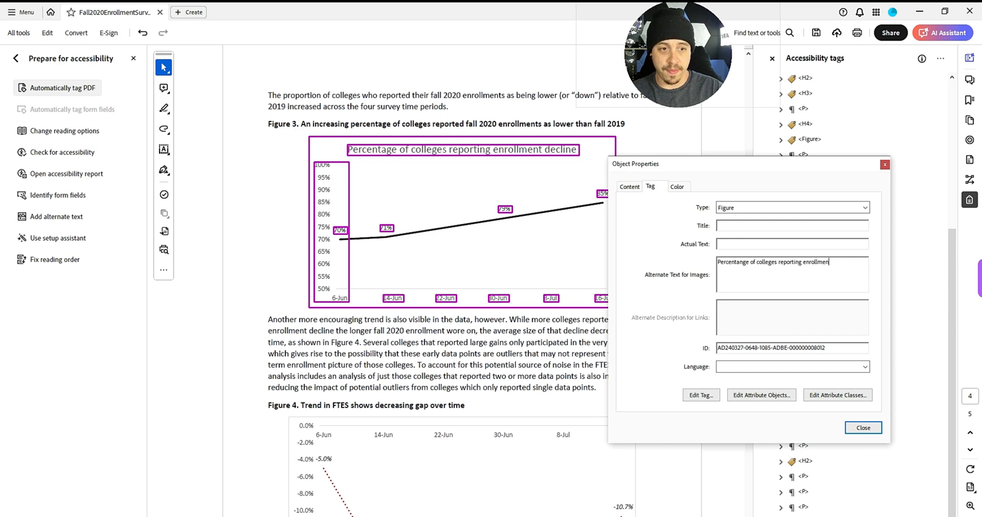
type("t decline. June 14th")
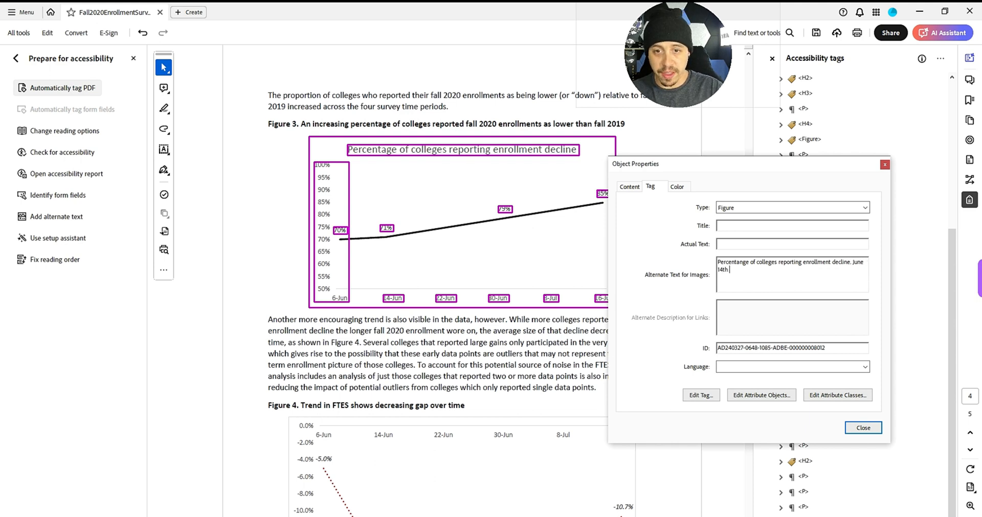
type(" 71%")
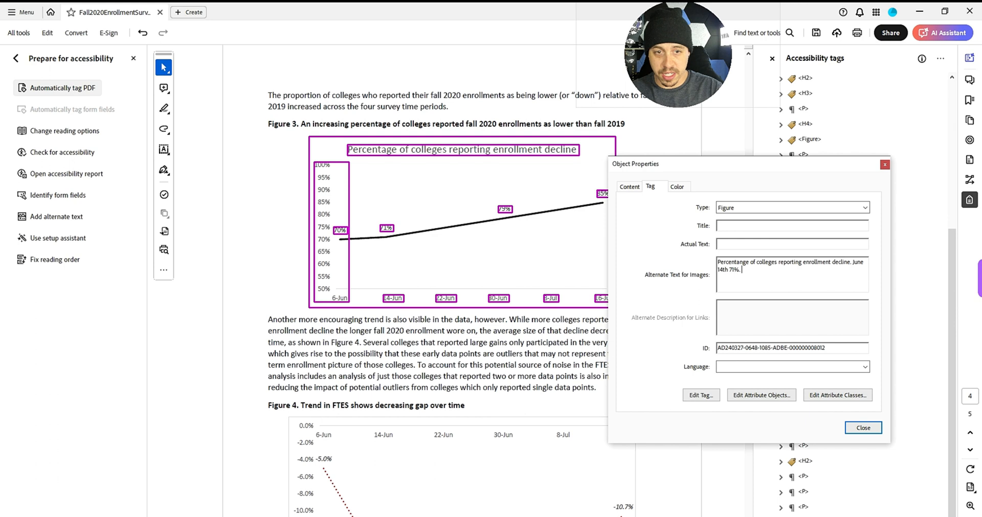
type(". June 30th 79%")
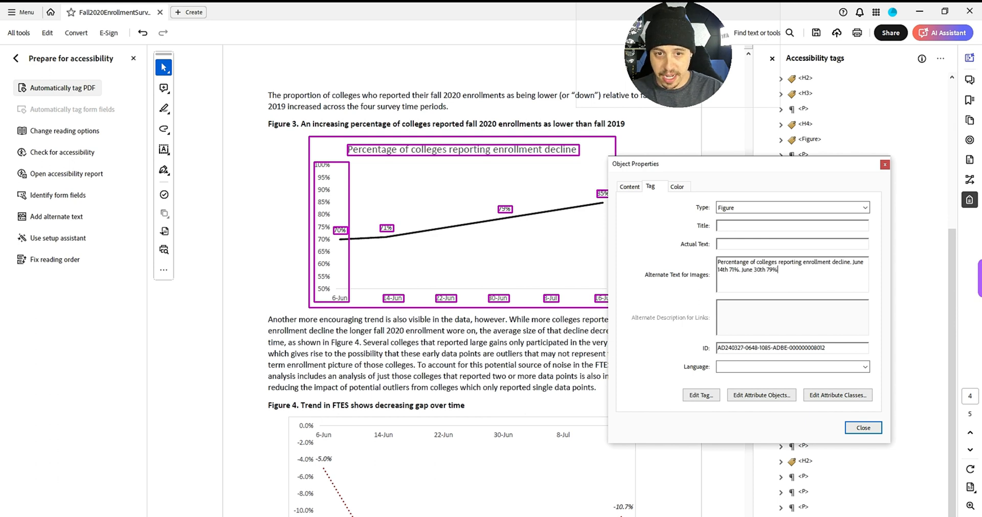
type(". July 16th 85%")
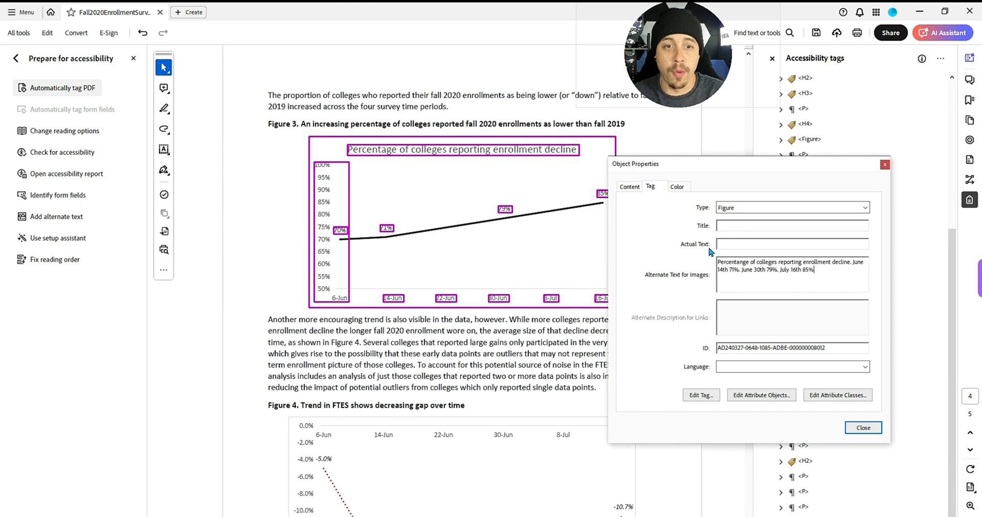
left_click(863, 428)
Change the tag of the Figure 4 caption about the FTES trend to H4.
left_click(803, 384)
left_click(805, 400)
key("F2")
type("H4")
key("Return")
right_click(806, 401)
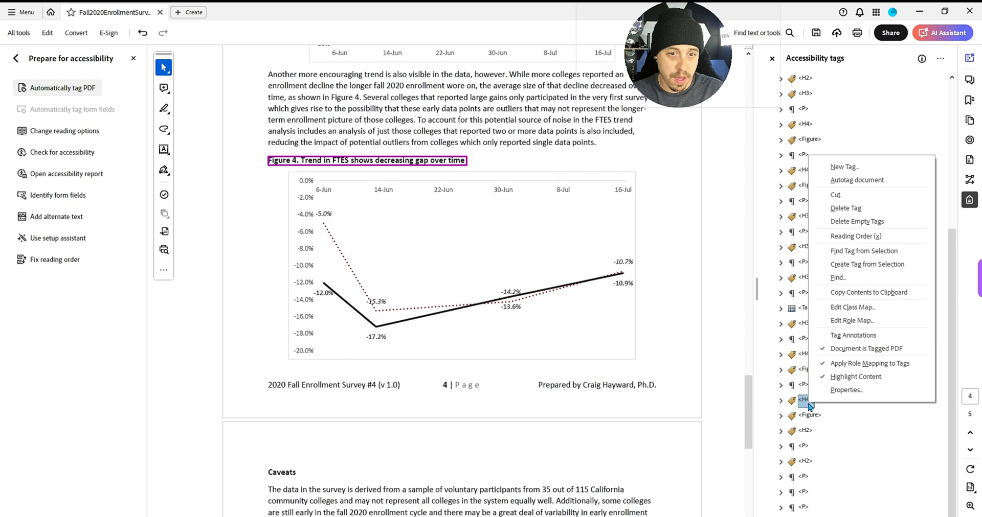
Set the Figure 4 line chart's alternate text to "Trend in FTES shows decreasing gap over time".
right_click(817, 416)
left_click(829, 400)
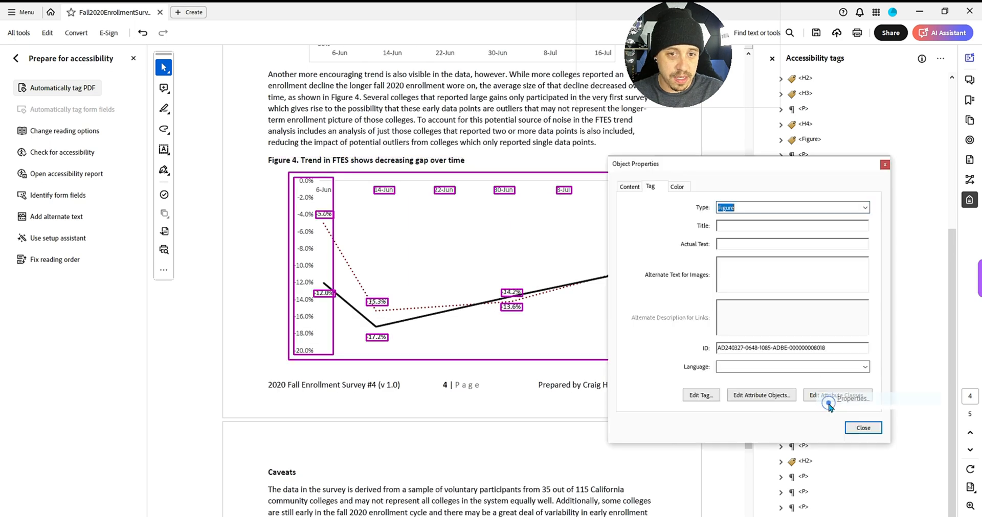
left_click(760, 277)
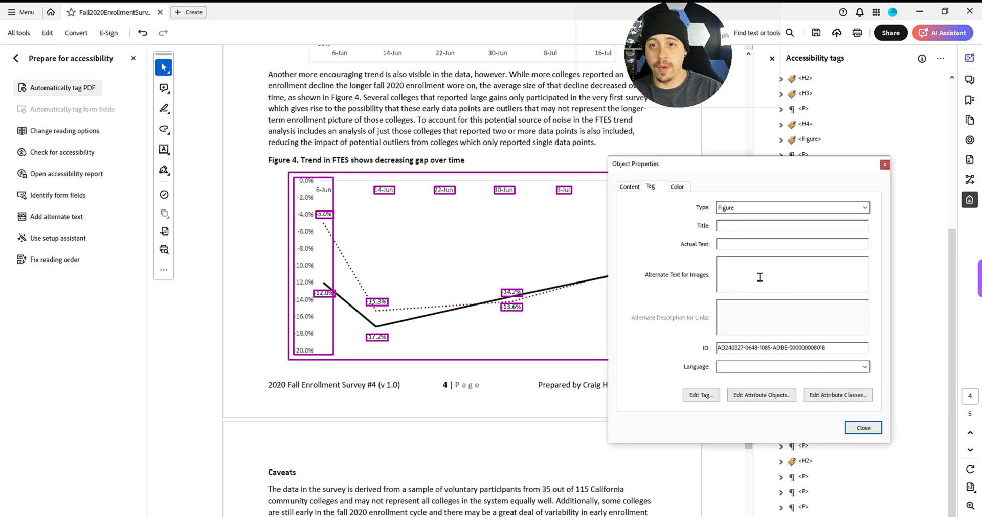
type("Trend in T")
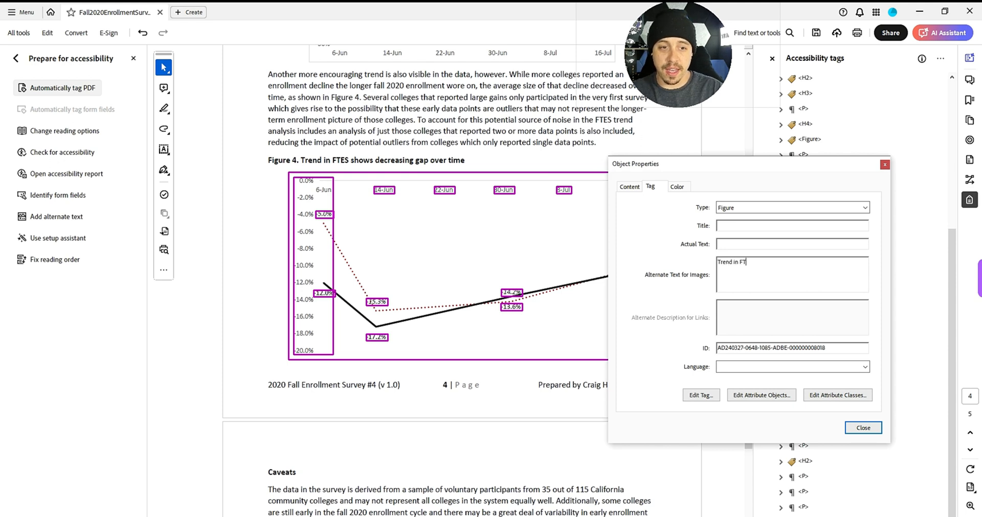
type("TES shows de")
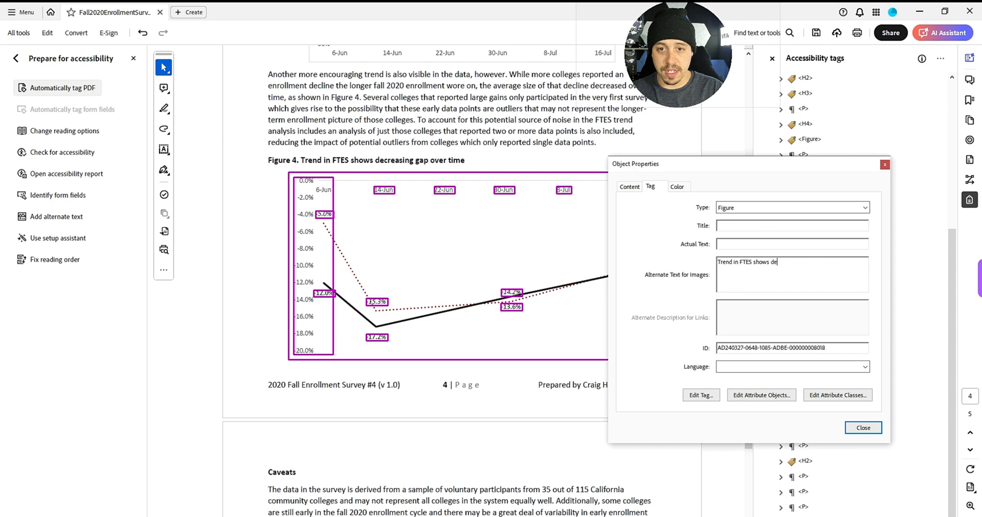
type("creasing gap over time")
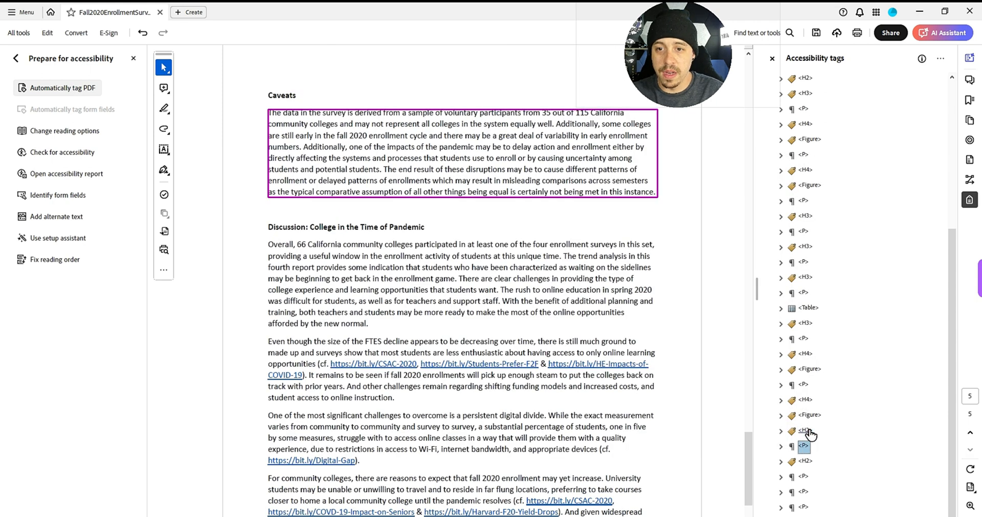
Check the tags of the Caveats and Discussion sections on the last page, and return to the root of the tag tree.
key("Down")
key("Down")
key("Down")
key("Down")
key("Down")
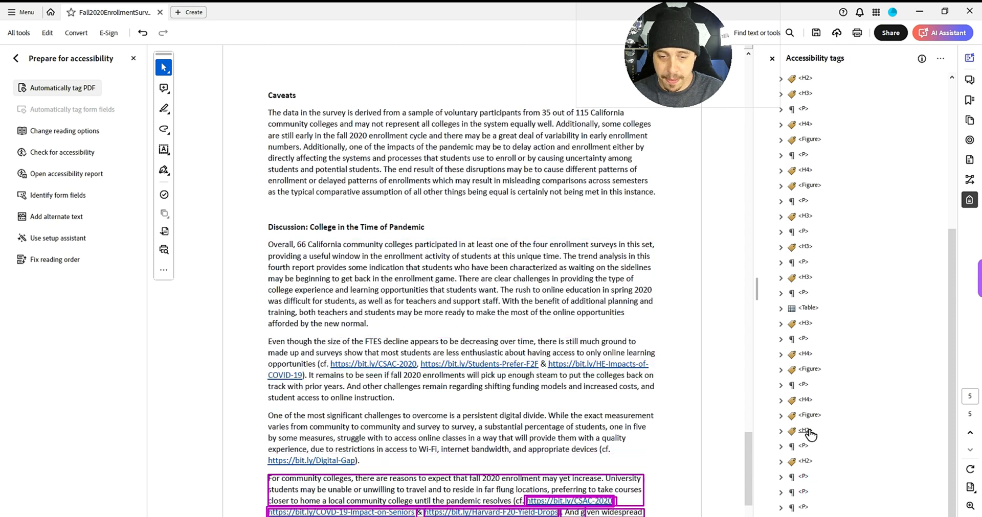
key("Up")
key("Up")
key("Up")
key("Up")
key("Up")
key("Up")
key("Up")
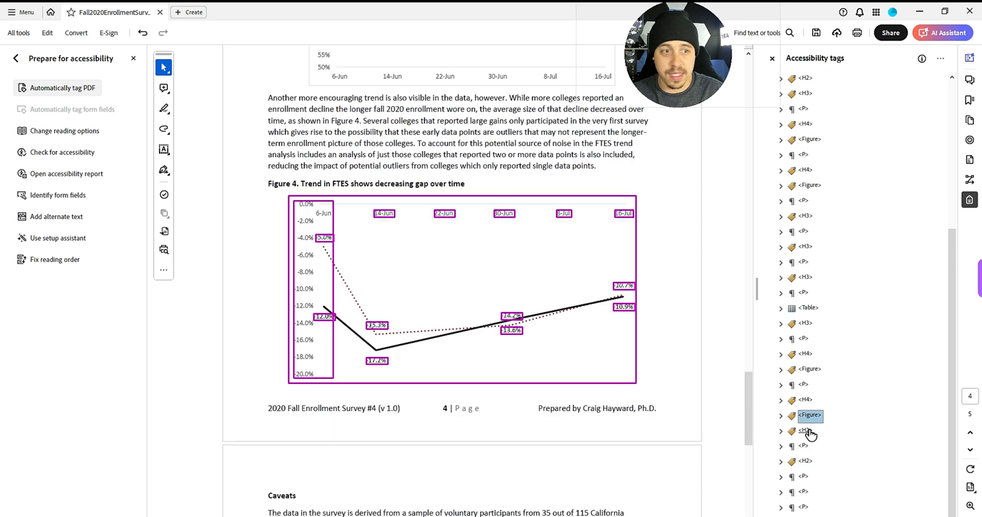
key("Home")
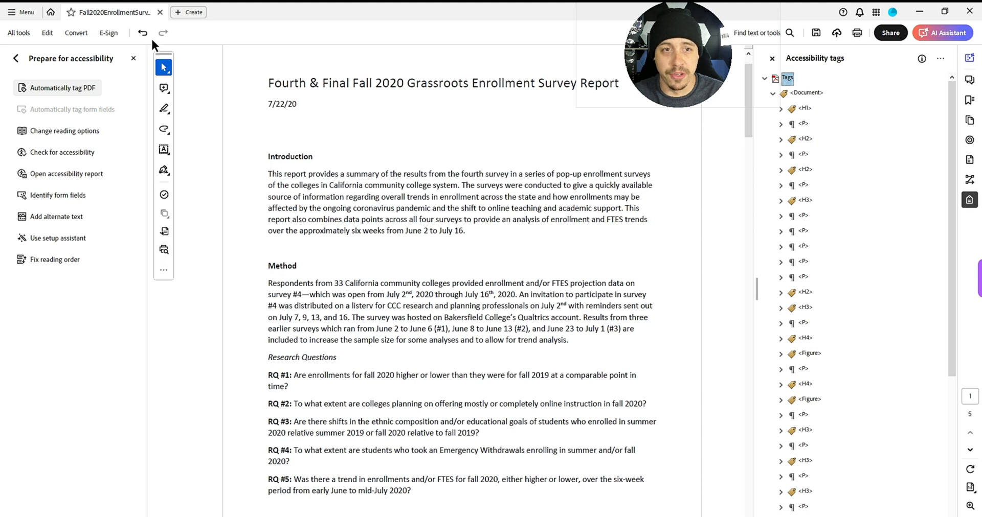
Set the document properties' initial view to show the Document Title instead of the file name, and apply the properties.
left_click(15, 15)
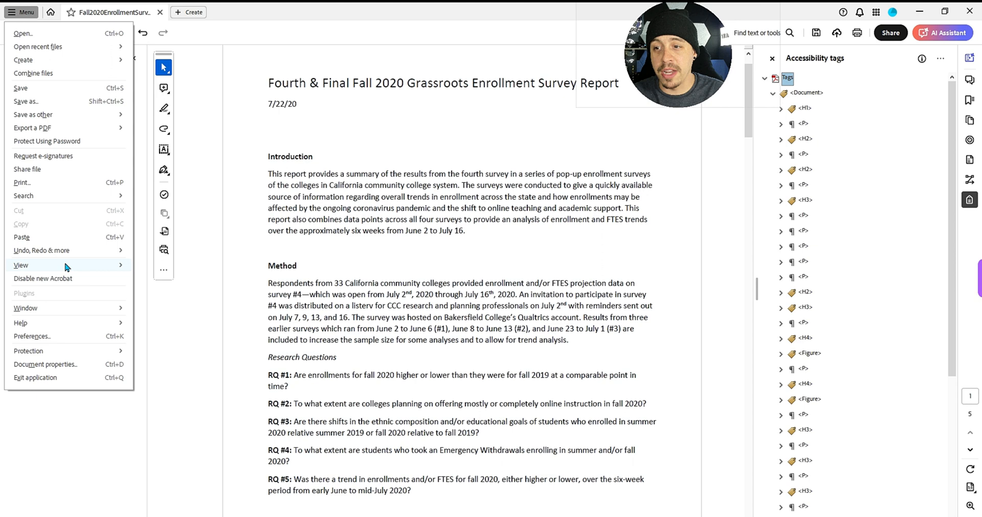
left_click(62, 365)
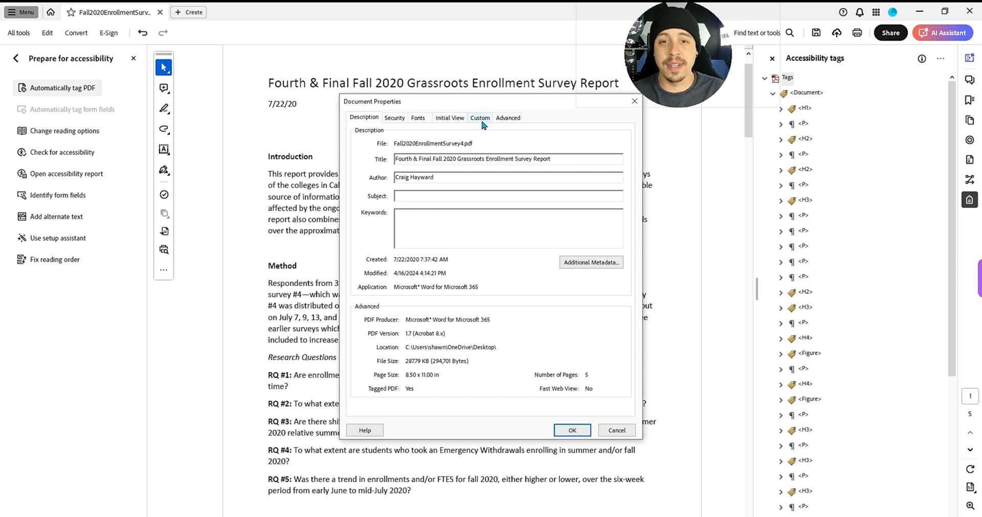
left_click(453, 123)
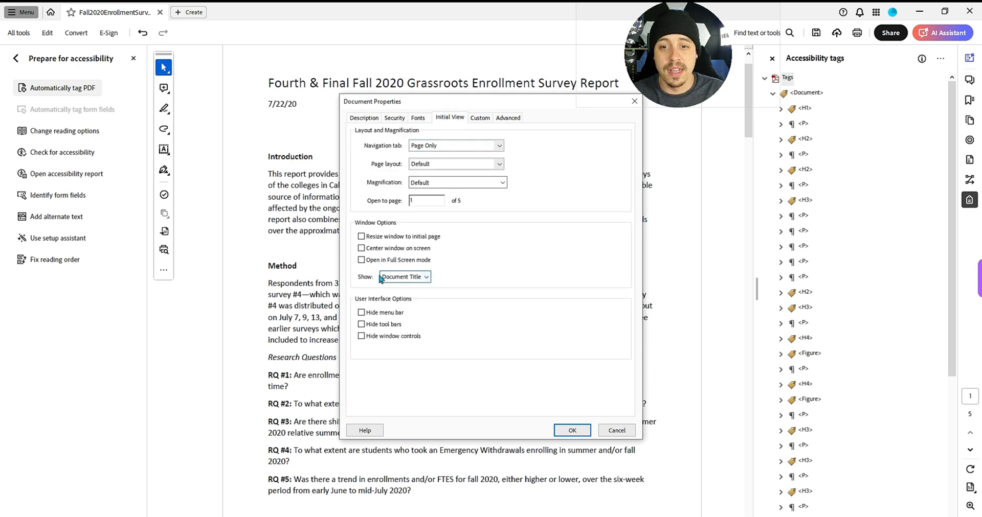
left_click(393, 278)
left_click(398, 291)
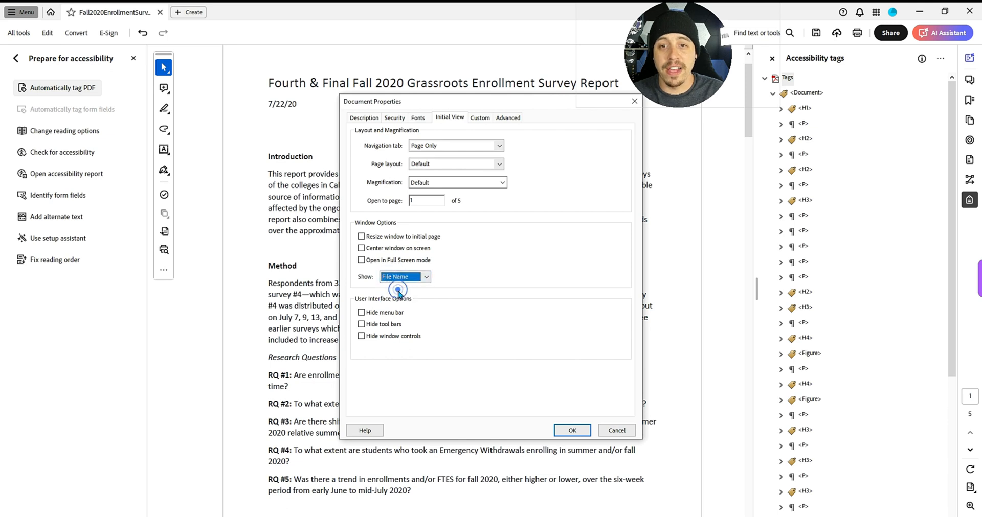
left_click(401, 276)
left_click(402, 295)
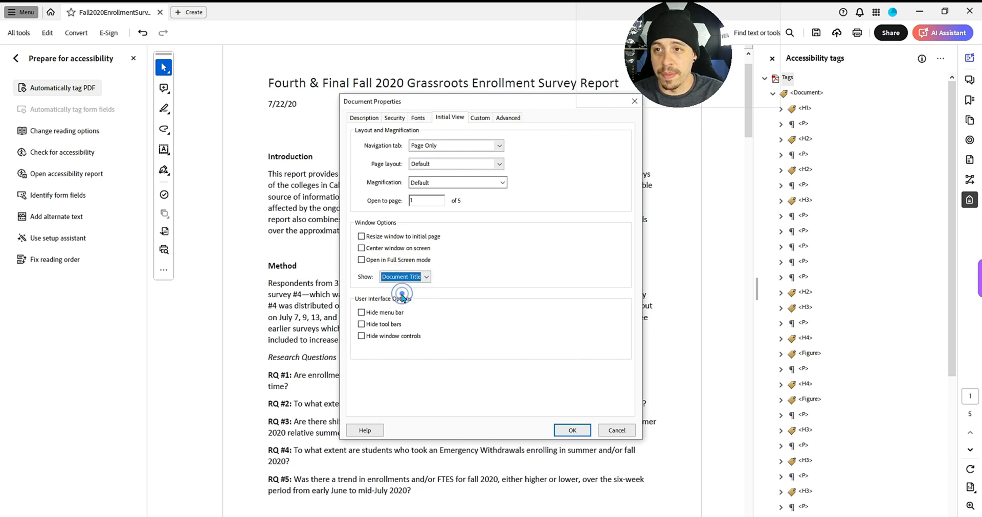
left_click(364, 118)
left_click(571, 430)
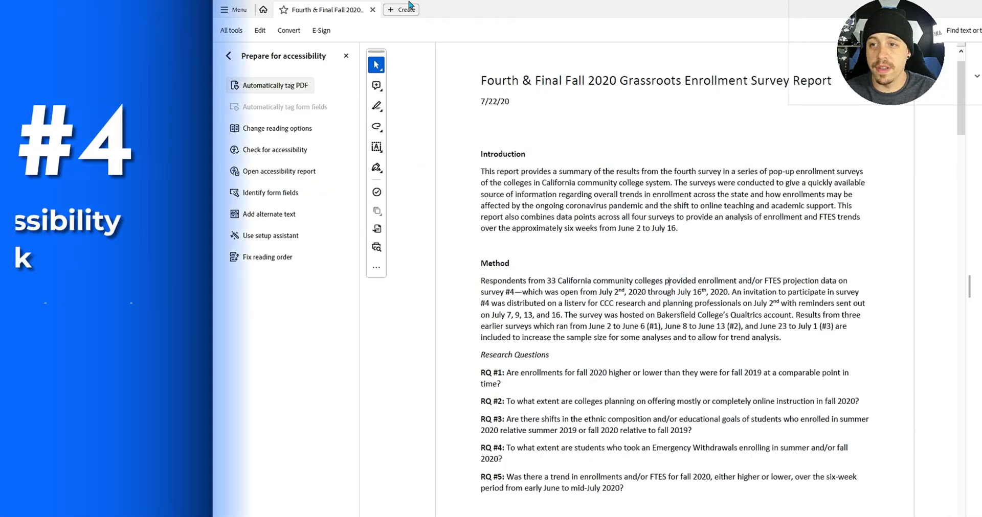
Run the accessibility check on all pages of the document with every checking option enabled.
scroll(707, 183, "up", 1)
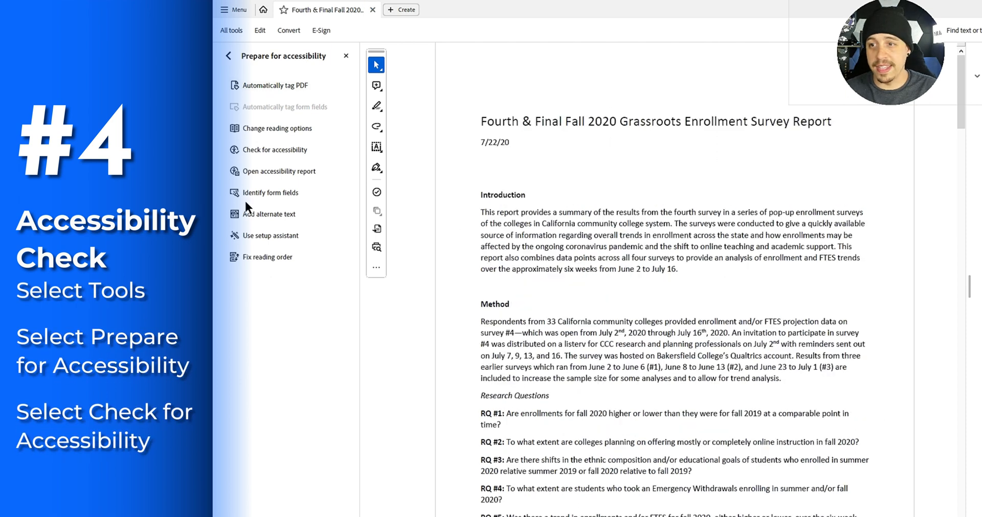
left_click(263, 151)
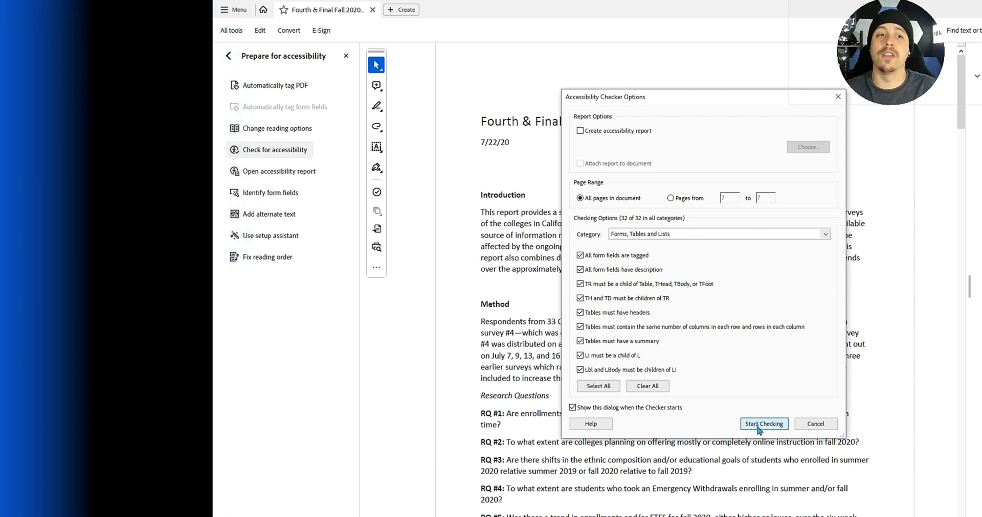
left_click(760, 426)
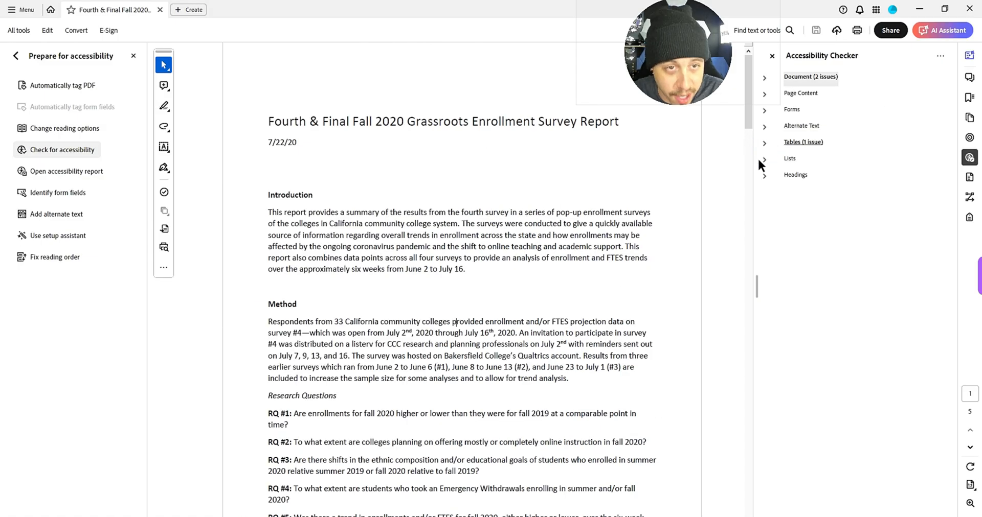
Fix the failed table summary check by giving the respondent table under RQ #4 the summary "Summary", and save the document.
left_click(763, 145)
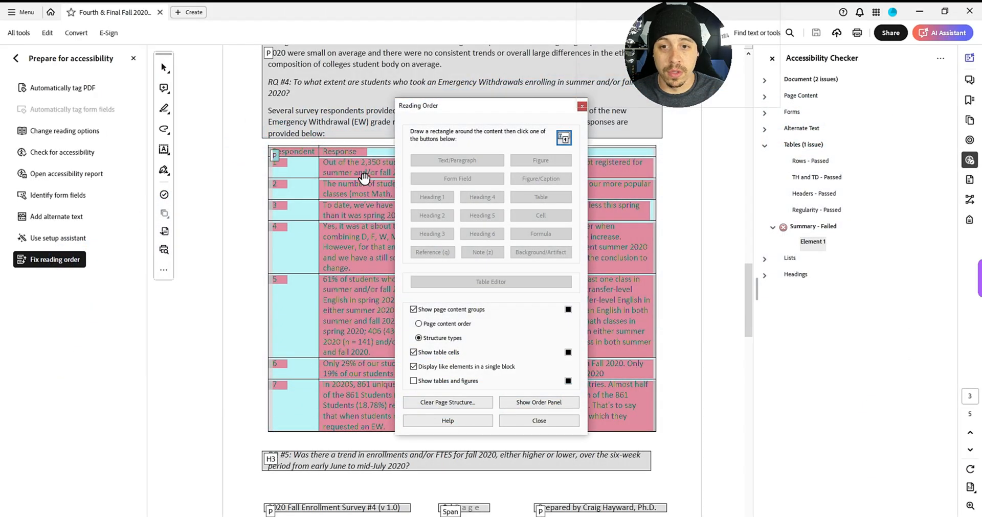
right_click(365, 183)
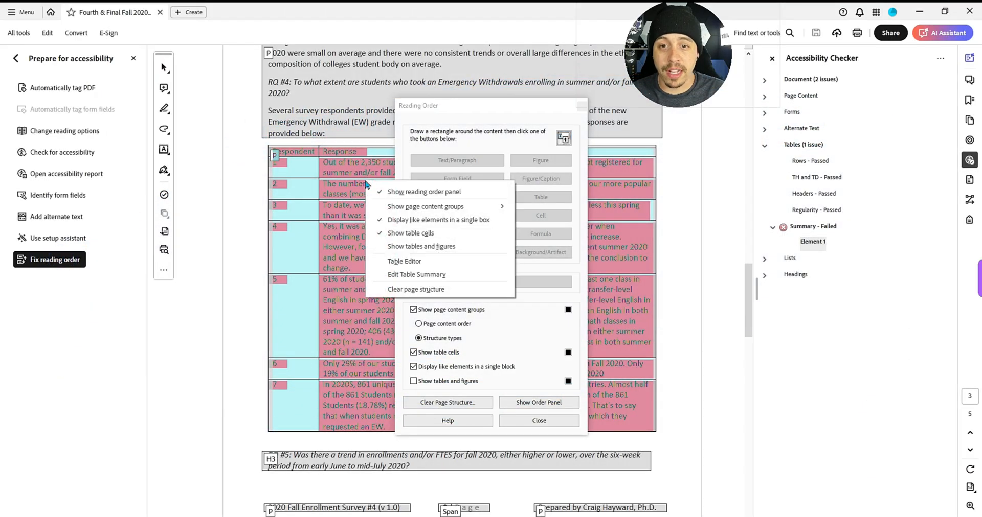
left_click(411, 273)
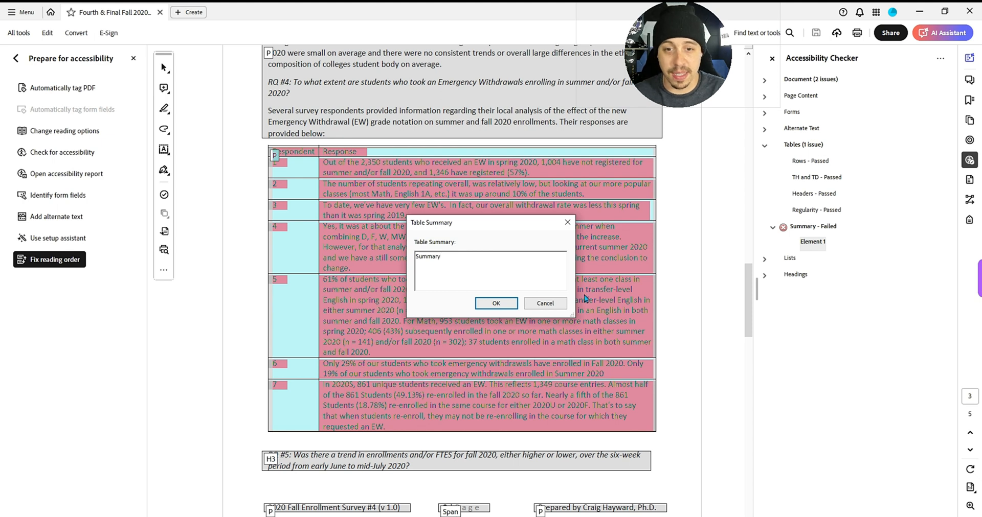
left_click(512, 306)
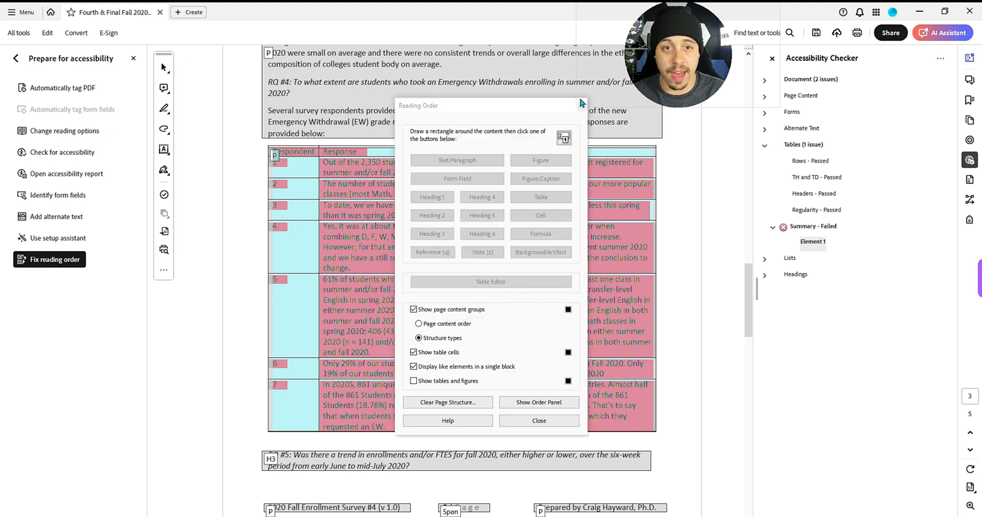
left_click_drag(581, 103, 537, 95)
left_click(537, 95)
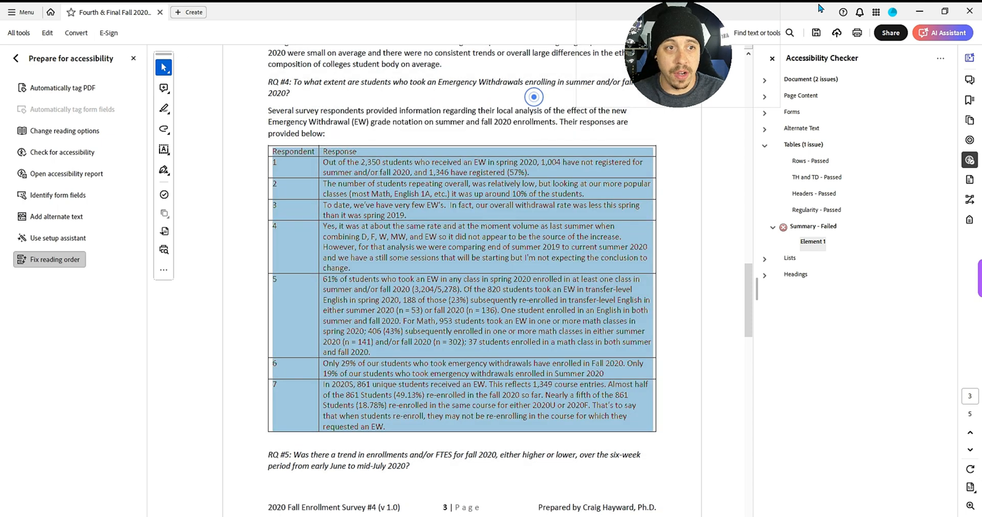
left_click(818, 32)
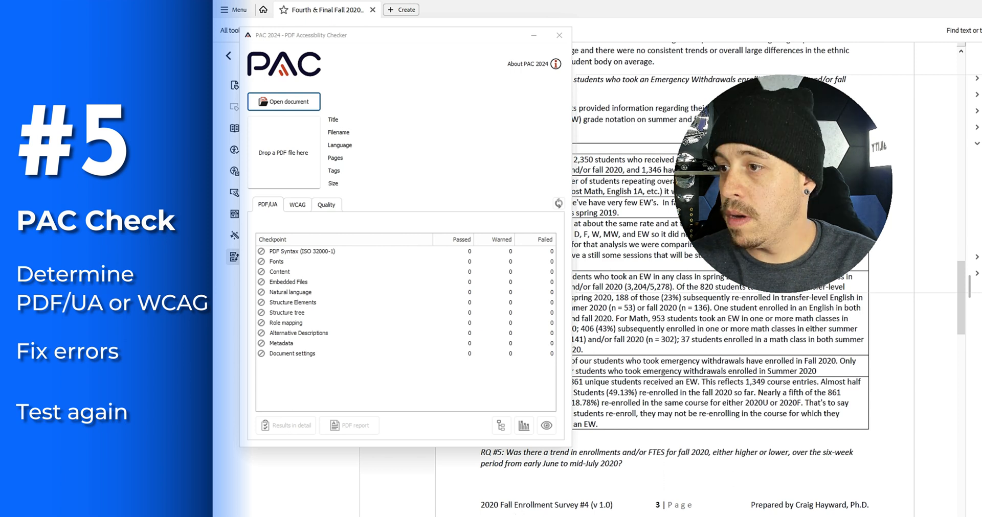
Load Fall2020EnrollmentSurvey4.pdf into PAC for checking, and open its detailed results at the PDF/UA Fonts checks.
left_click_drag(239, 337, 279, 172)
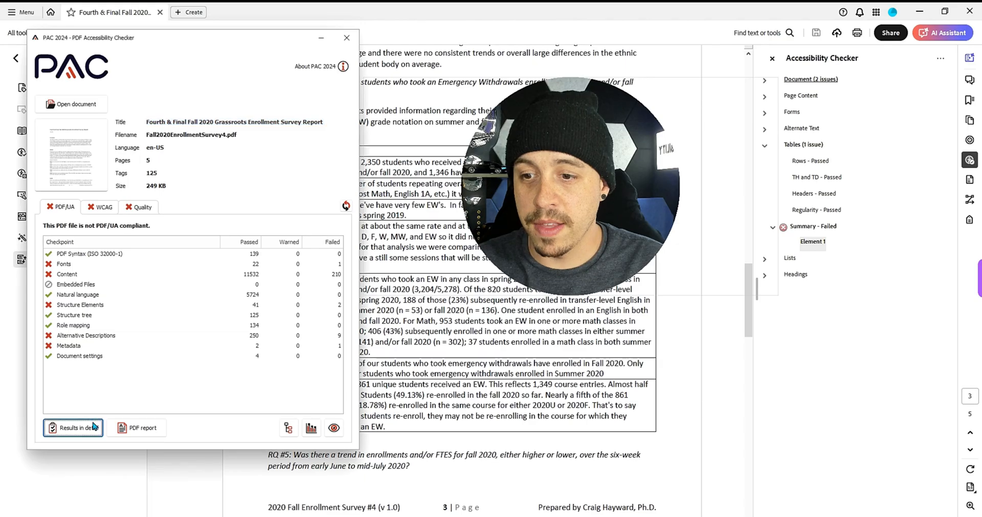
left_click(306, 425)
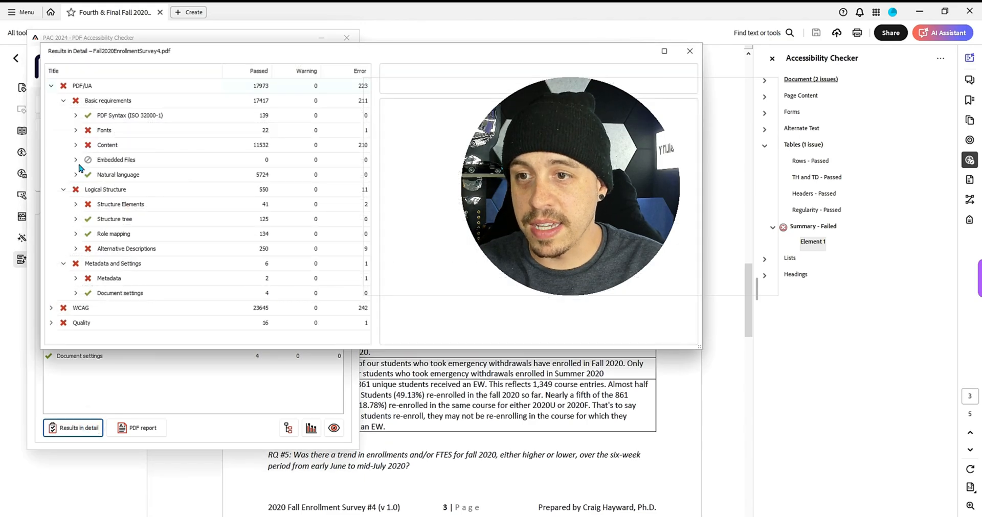
left_click(76, 130)
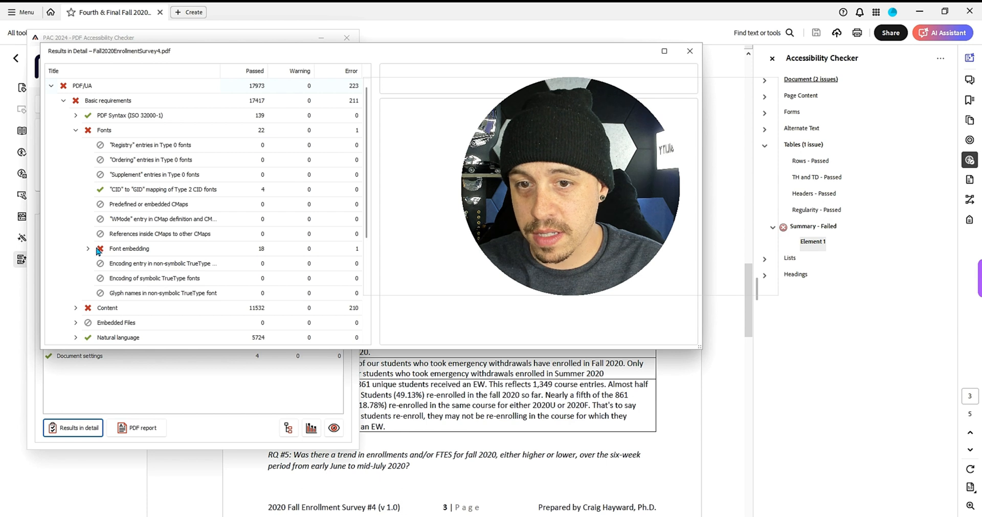
Examine the individual errors under Tagged content and artifacts in the Content checks, page by page.
scroll(98, 251, "down", 4)
left_click(76, 160)
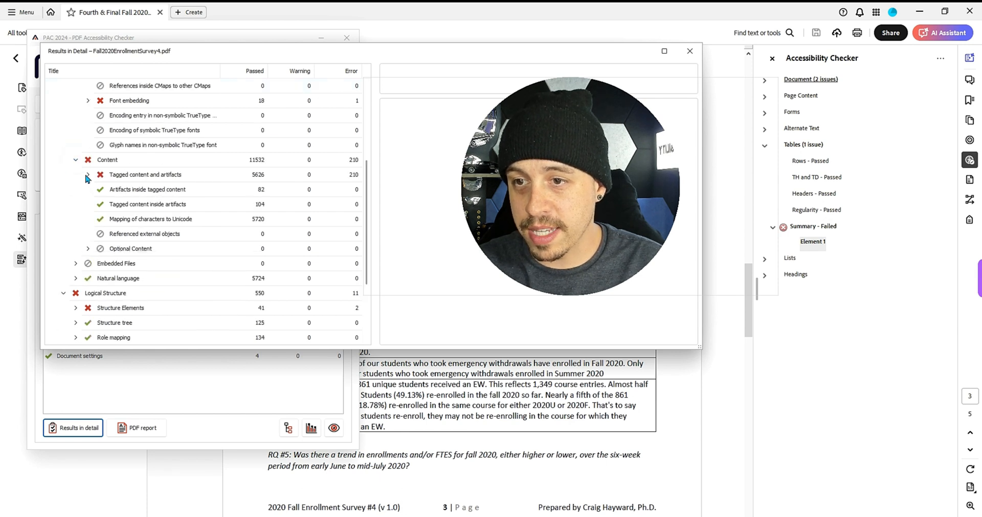
left_click(88, 175)
left_click(139, 189)
key("Down")
key("Down")
key("Down")
key("Down")
key("Down")
key("Down")
key("Down")
key("Down")
key("Down")
key("Down")
key("Down")
key("Down")
key("Down")
key("Down")
key("Down")
key("Down")
key("Down")
key("Down")
key("Down")
key("Down")
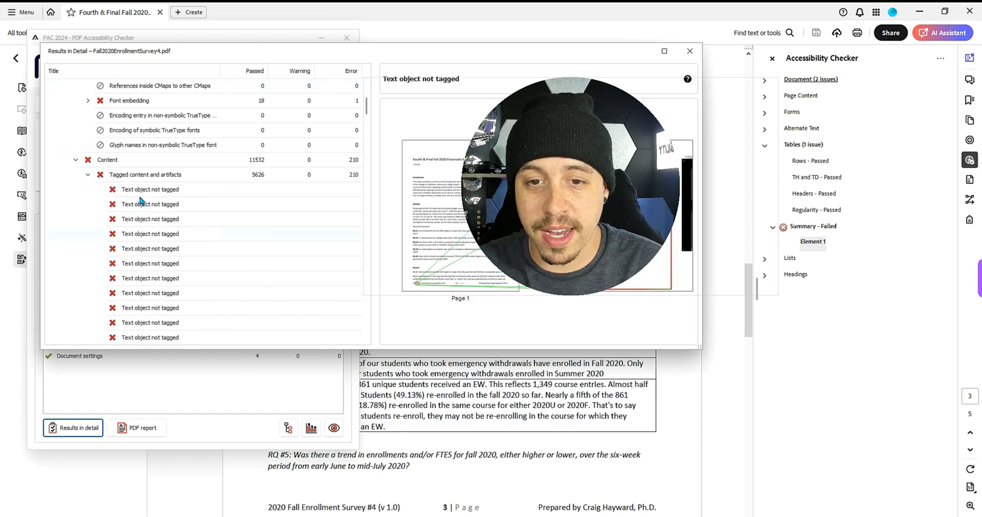
key("Down")
key("Down")
key("Down")
key("Down")
key("Down")
key("Down")
key("Down")
key("Down")
key("Down")
key("Down")
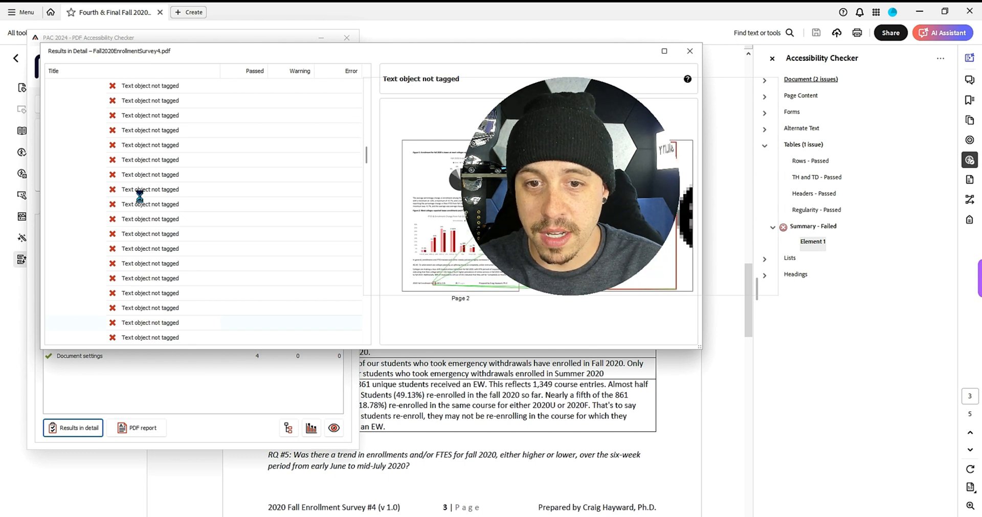
key("Down")
key("Down")
key("Down")
key("Down")
key("Down")
key("Down")
key("Down")
key("Down")
key("Down")
key("Down")
key("Down")
key("Down")
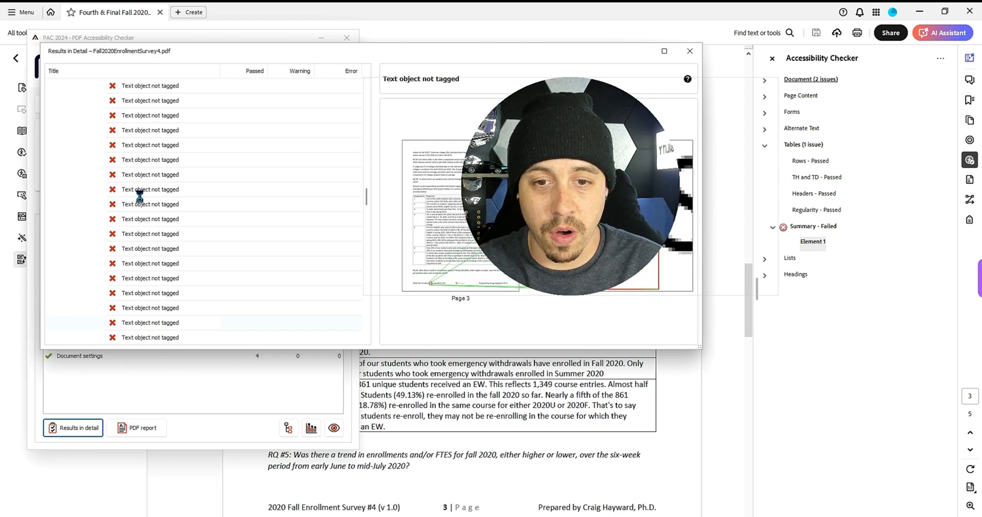
key("Down")
key("Down")
key("Down")
key("Down")
key("Down")
key("Down")
key("Down")
key("Down")
key("Down")
key("Down")
key("Down")
key("Down")
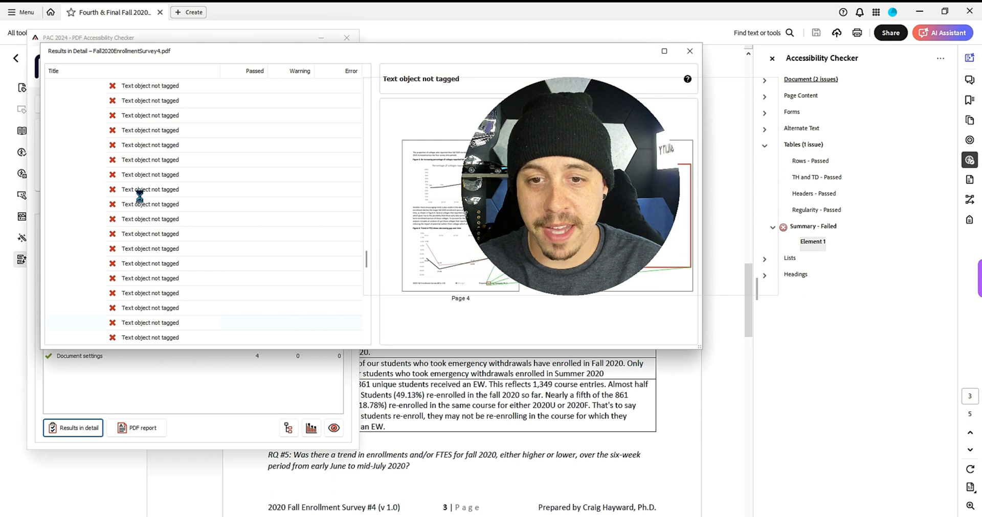
key("Down")
key("Down")
key("Down")
key("Down")
key("Down")
key("Down")
key("Down")
key("Down")
key("Down")
key("Down")
key("Down")
key("Down")
key("Down")
key("Down")
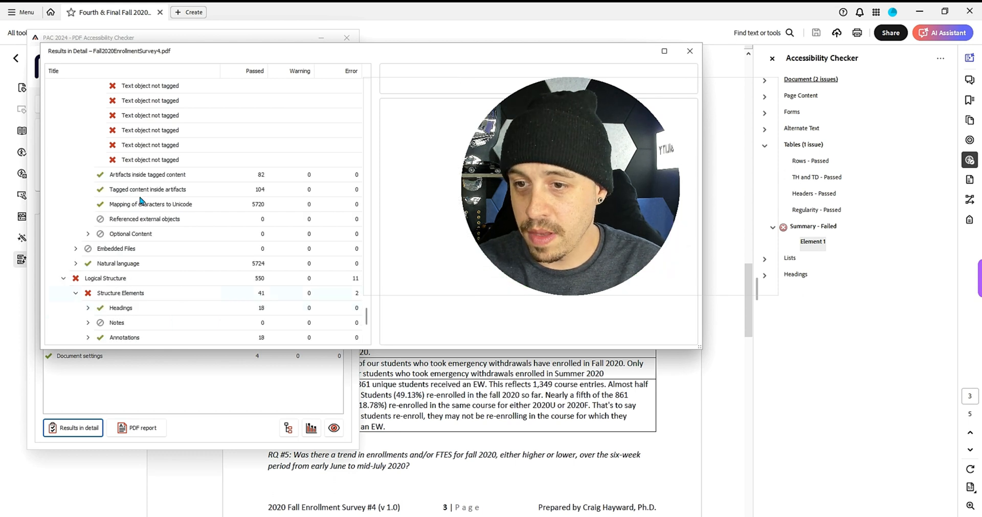
Examine the table header cell assignment errors under Structure Elements and the remaining checks down to Quality.
key("Down")
key("Down")
key("Down")
key("Down")
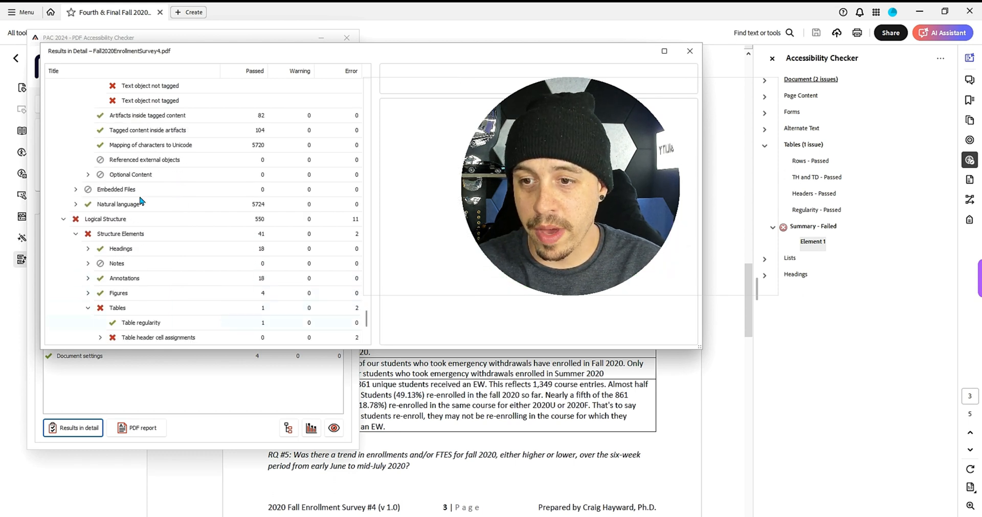
key("Down")
key("Down")
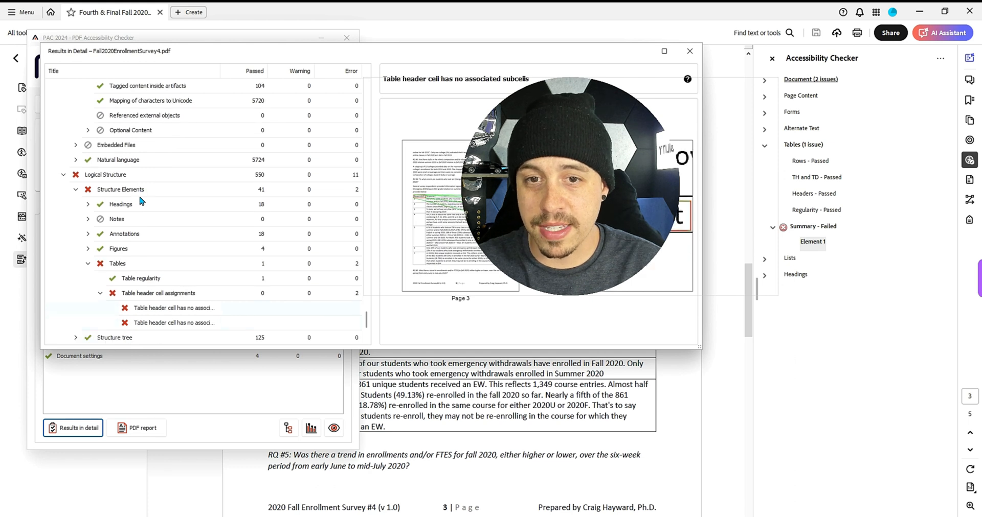
key("Down")
key("Down")
key("Down")
key("Down")
key("Down")
key("Down")
key("Down")
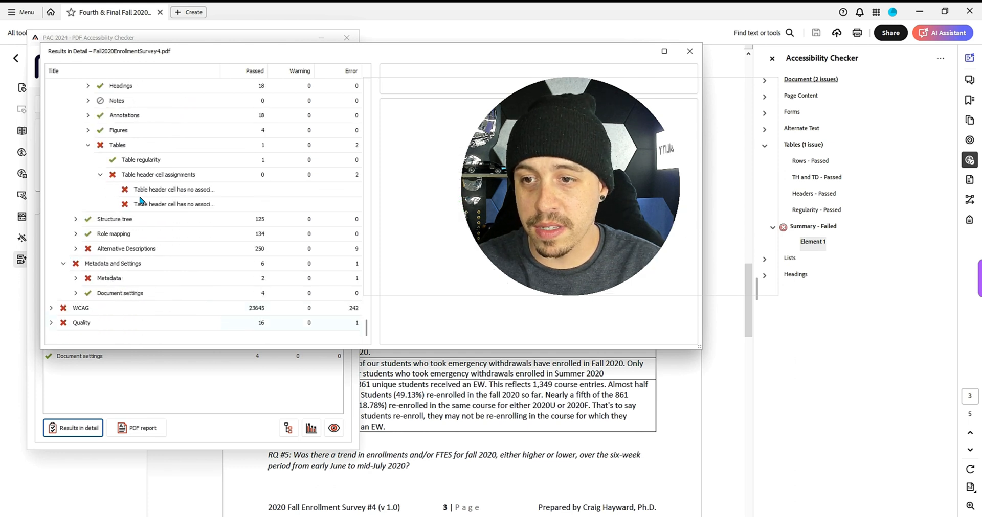
Return to the Tagged content and artifacts errors for page 5, and switch back to the PDF in Acrobat.
key("Up")
key("Up")
key("Up")
key("Up")
key("Up")
key("Up")
key("Up")
key("Up")
key("Up")
key("Up")
key("Up")
key("Up")
key("Up")
key("Up")
key("Up")
key("Up")
key("Up")
key("Up")
key("Up")
key("Up")
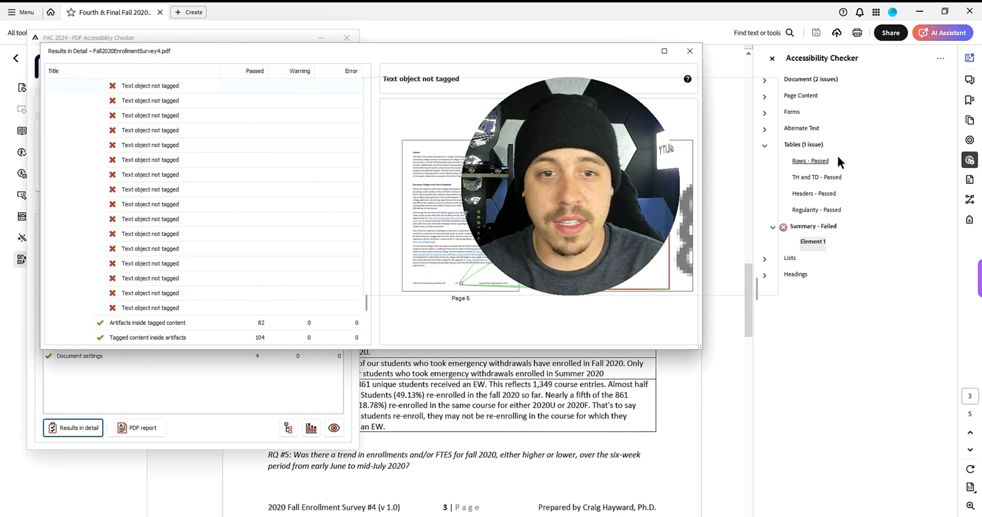
left_click(652, 7)
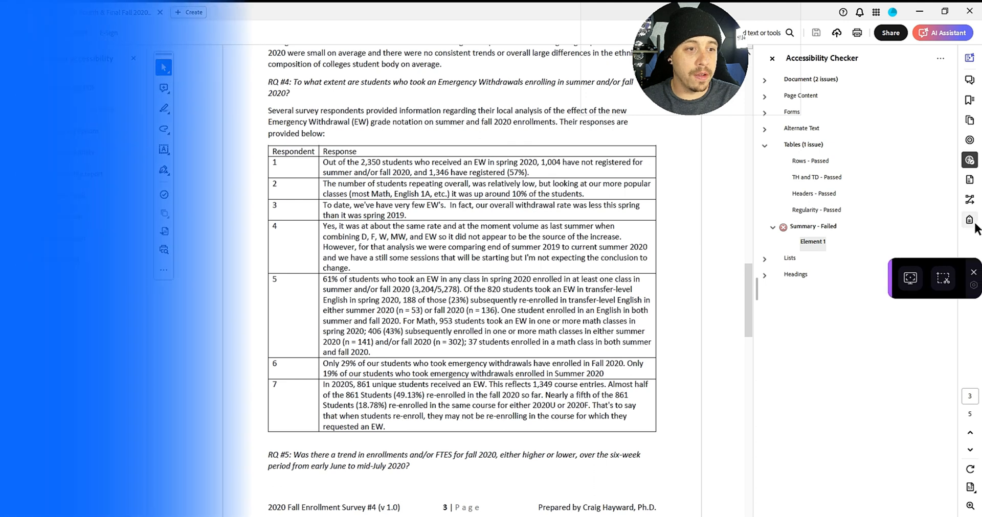
Create a new blank tag from the last paragraph at the end of the accessibility tag tree.
left_click(969, 221)
scroll(899, 276, "down", 5)
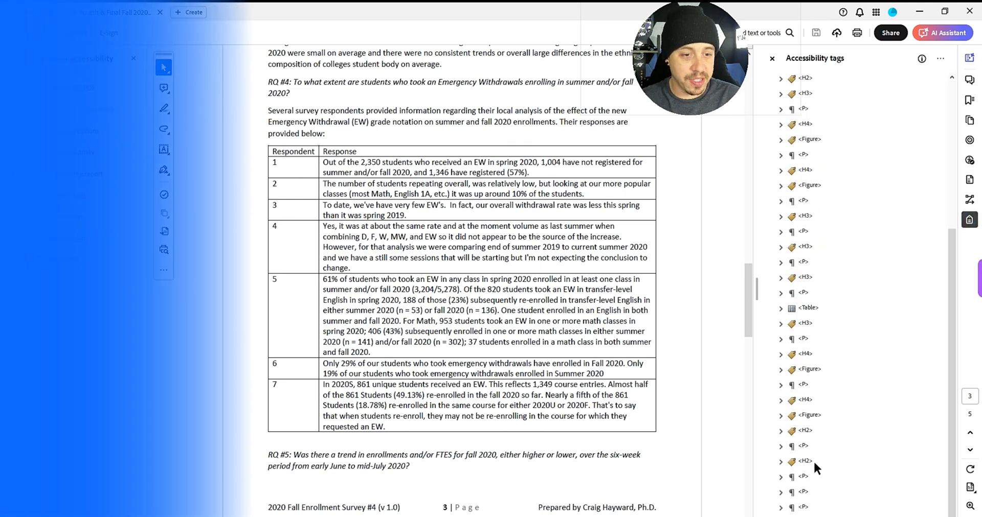
left_click(801, 516)
right_click(801, 516)
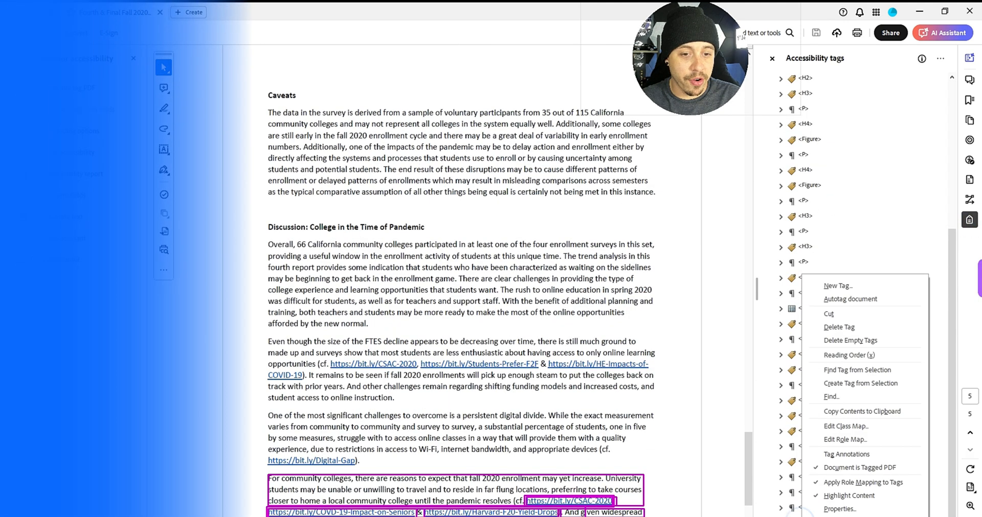
left_click(852, 283)
key("Return")
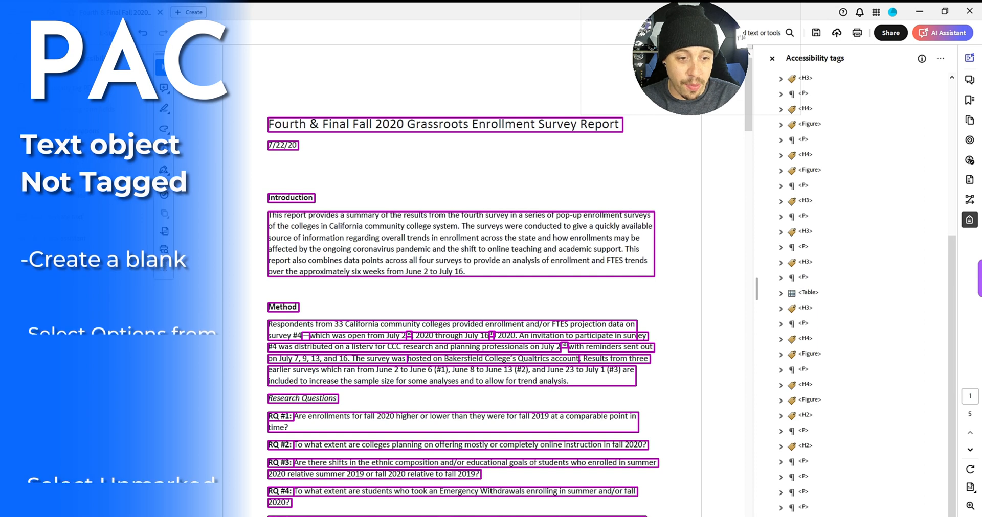
left_click(804, 514)
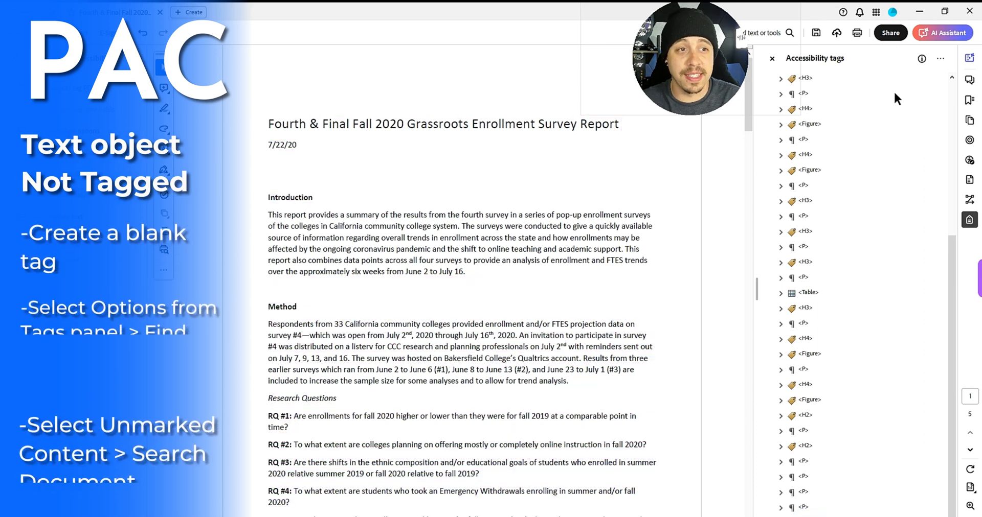
Search the entire document for Unmarked Content, keeping the Find Element dialog clear of the page.
left_click(939, 58)
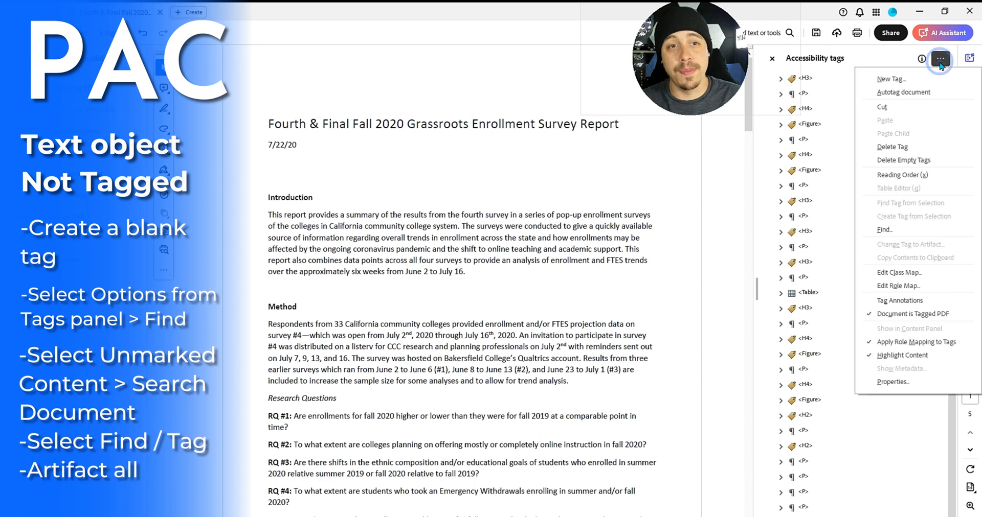
left_click(896, 226)
left_click(538, 241)
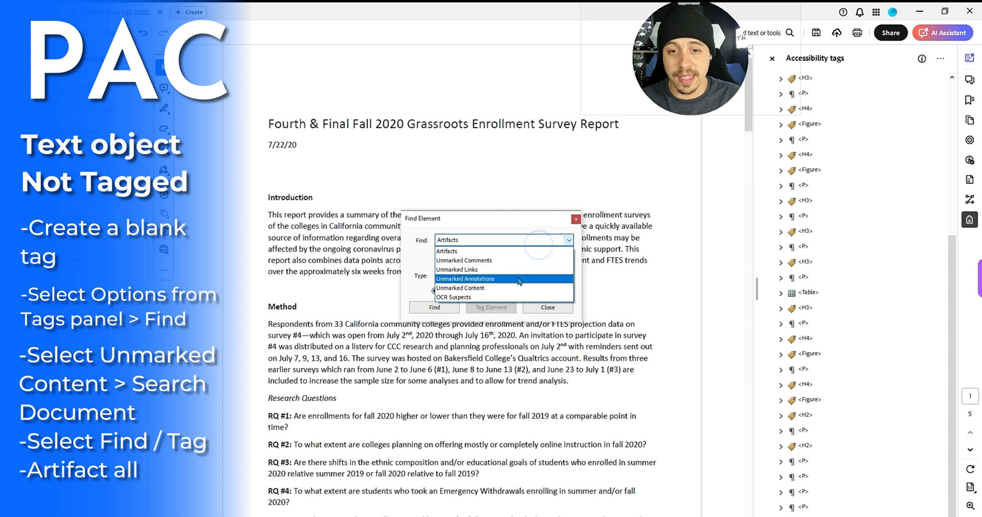
left_click(476, 288)
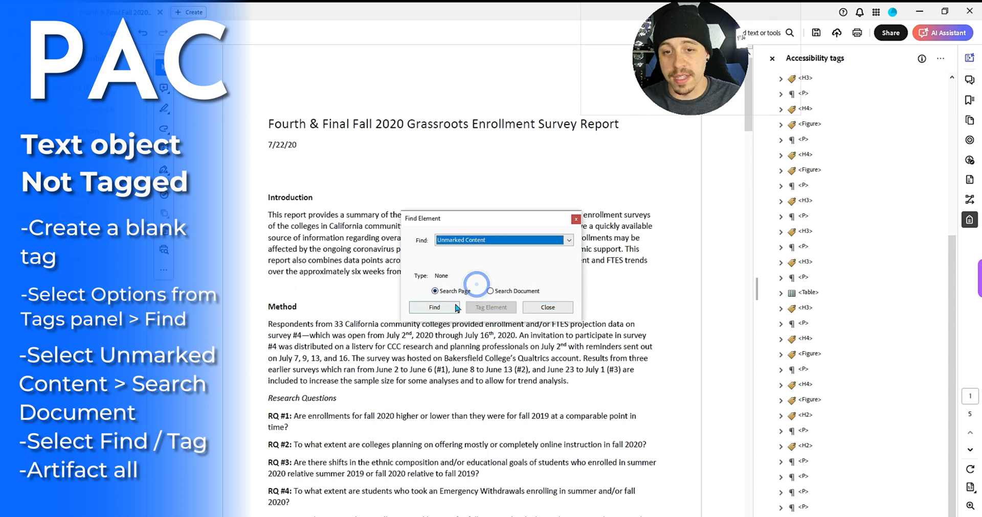
left_click(492, 291)
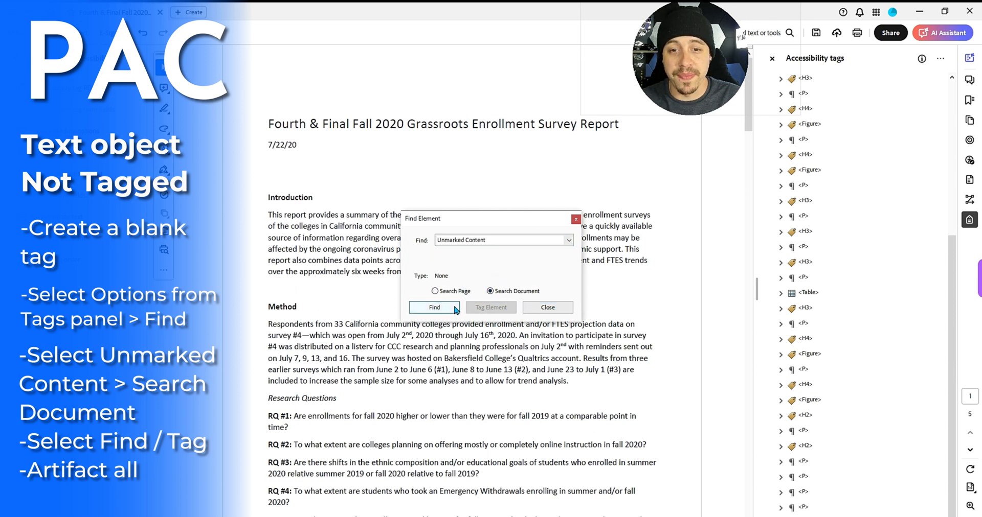
left_click(434, 308)
left_click_drag(473, 219, 127, 197)
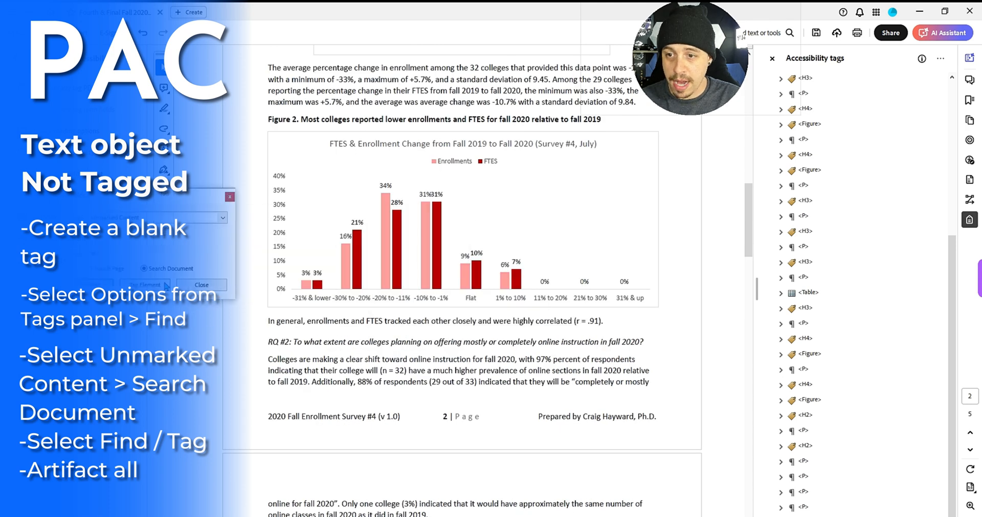
Tag each unmarked content element in turn until the document search completes, and close the Find Element dialog.
left_click(156, 285)
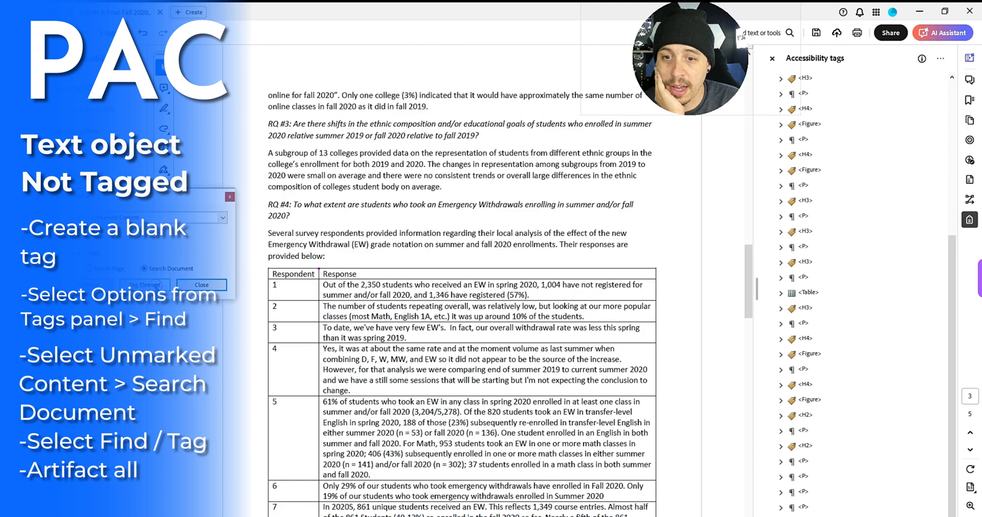
left_click(156, 285)
left_click(156, 288)
left_click(156, 288)
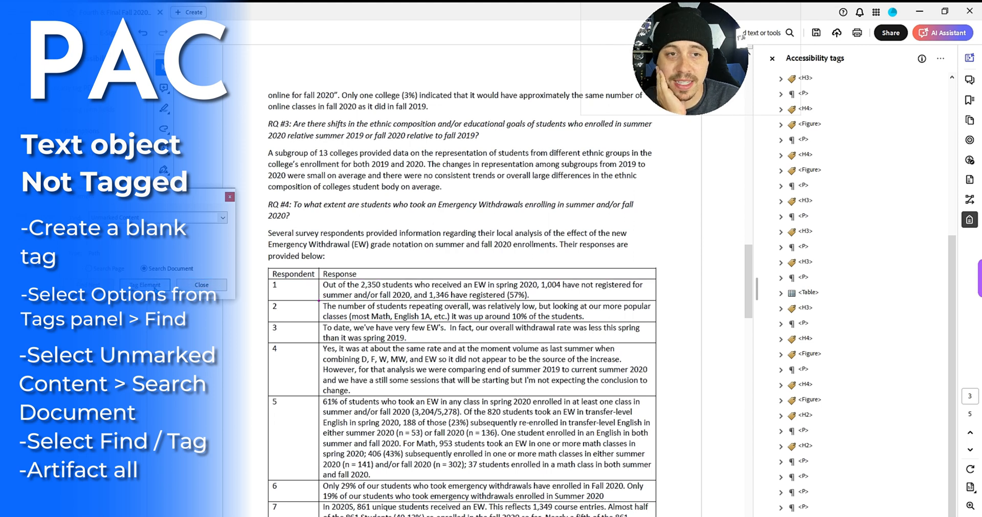
left_click(156, 287)
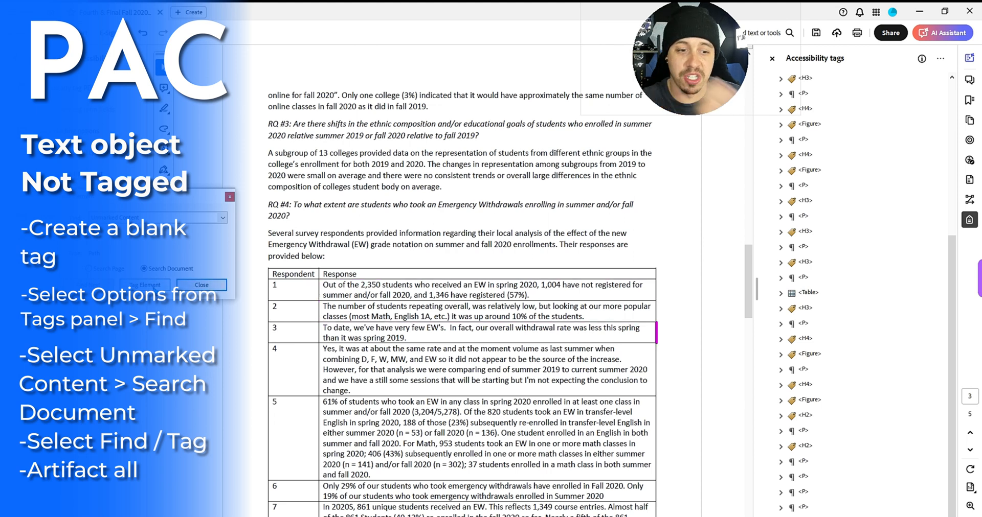
left_click(153, 287)
left_click(153, 286)
left_click(153, 287)
left_click(153, 287)
left_click(153, 288)
left_click(153, 287)
left_click(152, 288)
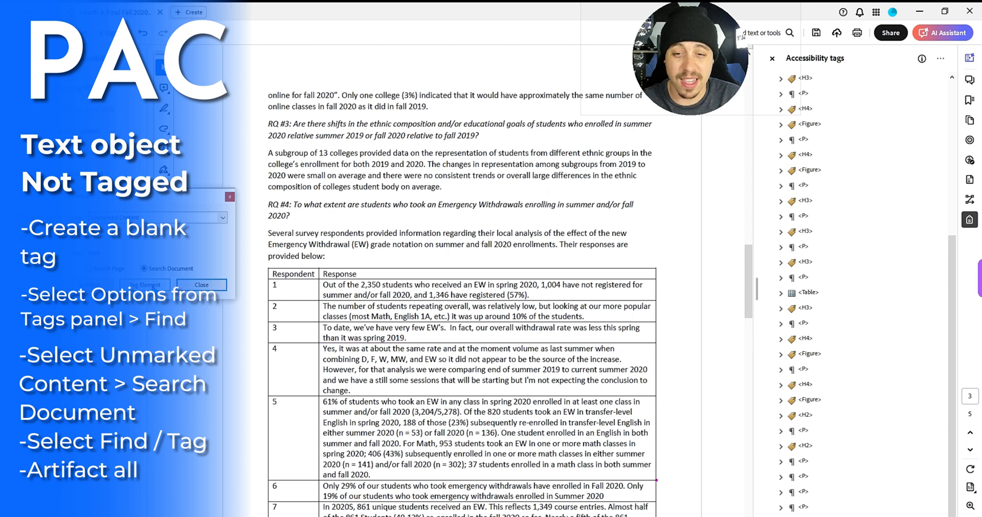
left_click(153, 287)
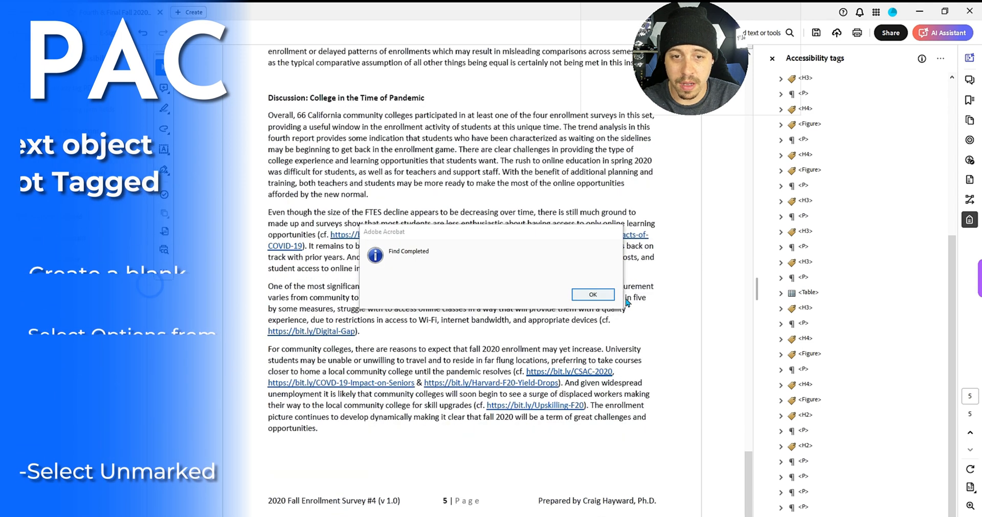
left_click(593, 295)
left_click(209, 285)
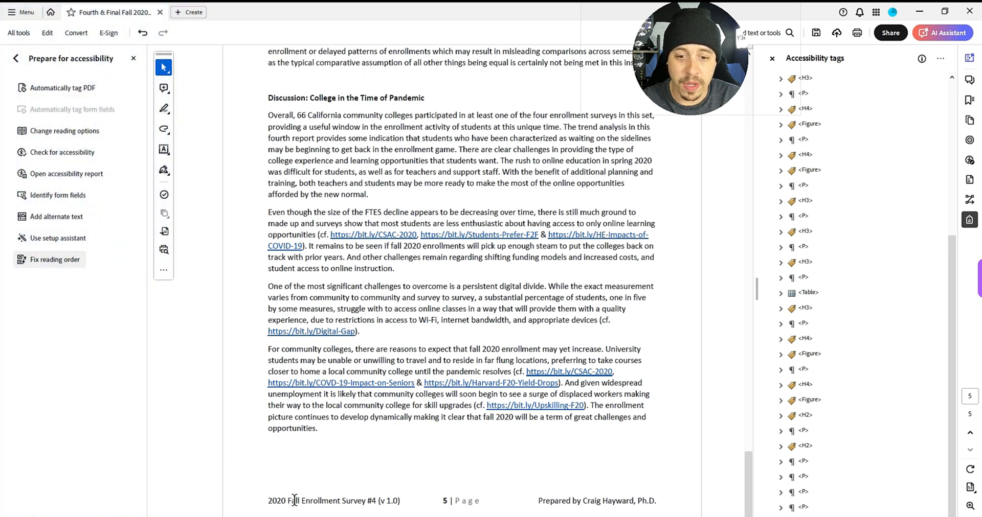
Highlight the footer text on page 5, and expand the page 1 container "2020 Fall Enrollment Survey #4 (v 1.0)" in the content tree.
left_click_drag(657, 501, 285, 500)
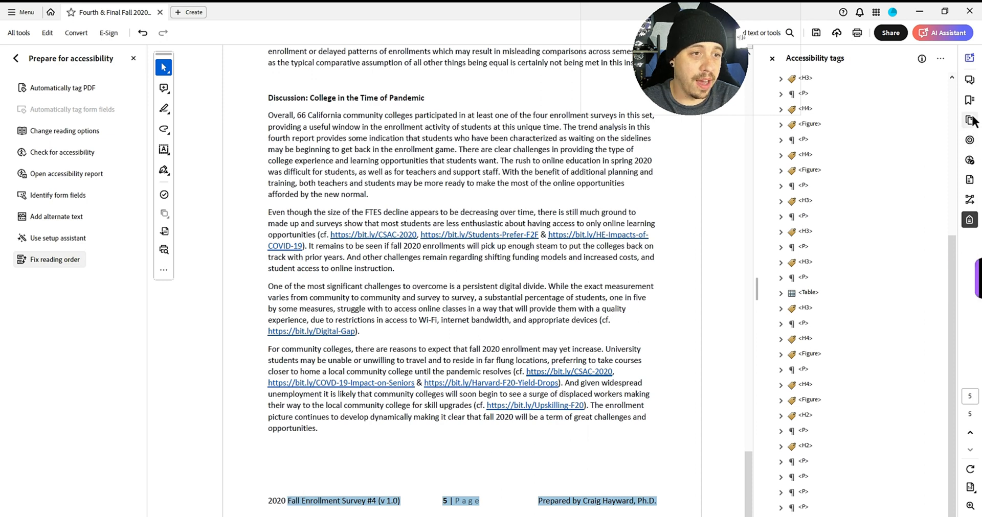
left_click(969, 180)
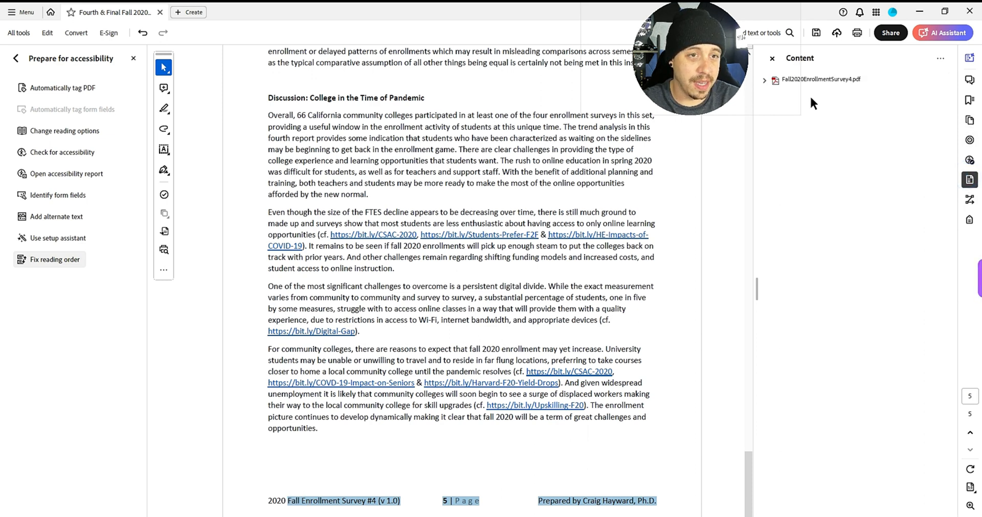
left_click_drag(716, 76, 665, 75)
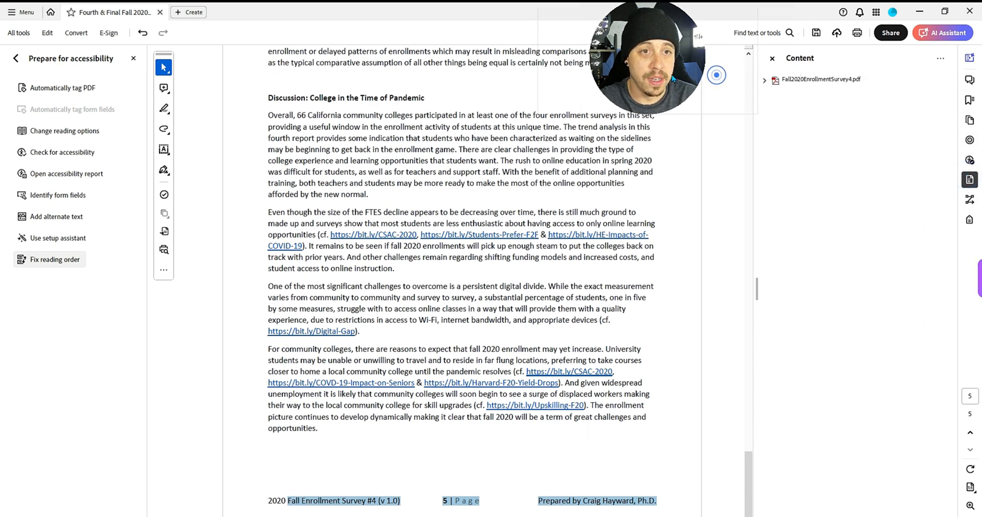
left_click(763, 80)
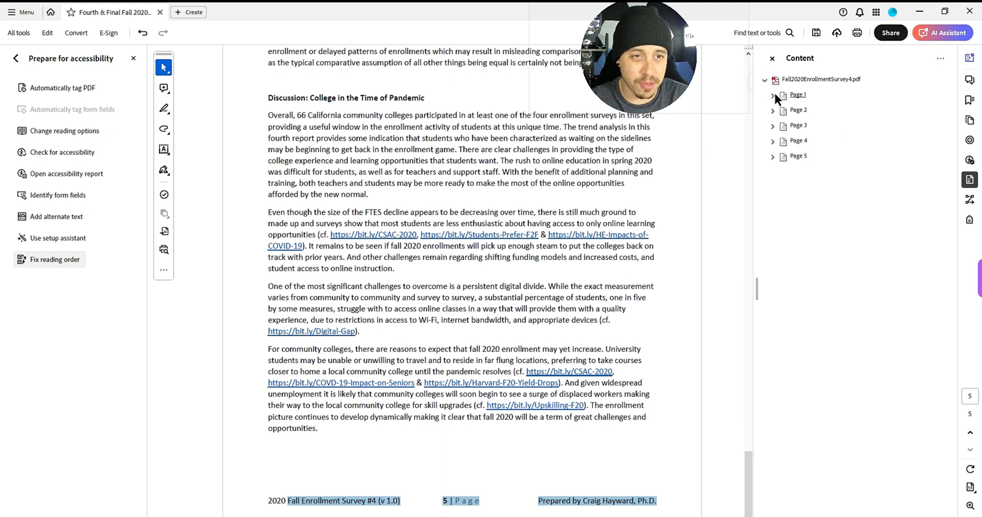
left_click(771, 95)
left_click(818, 128)
key("Right")
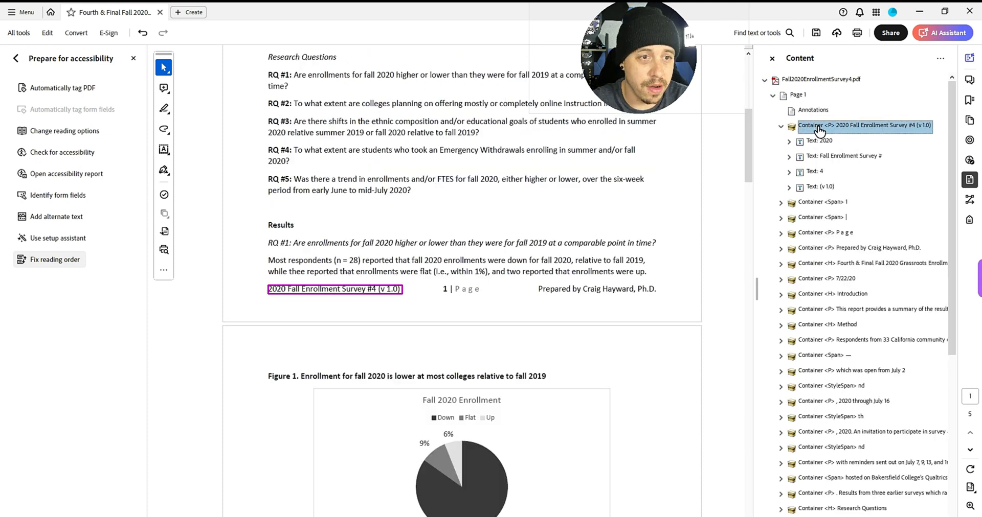
Expand the page 1 <Span> containers for the footer's "1" and "|" in the content tree to examine their text.
key("Down")
key("Down")
key("Down")
key("Down")
key("Down")
key("Right")
key("Down")
key("Down")
key("Right")
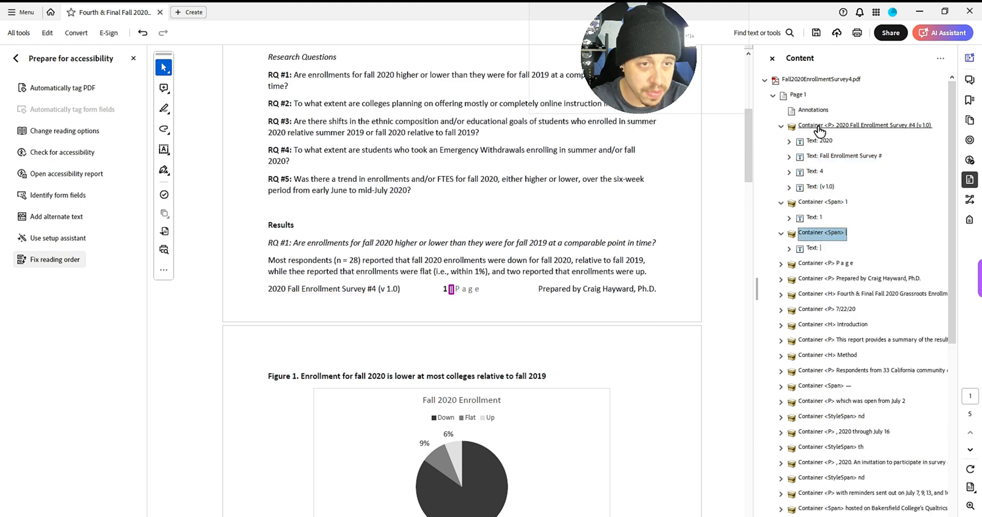
Try to create a tag from the page 1 footer text in the accessibility tags.
left_click(969, 220)
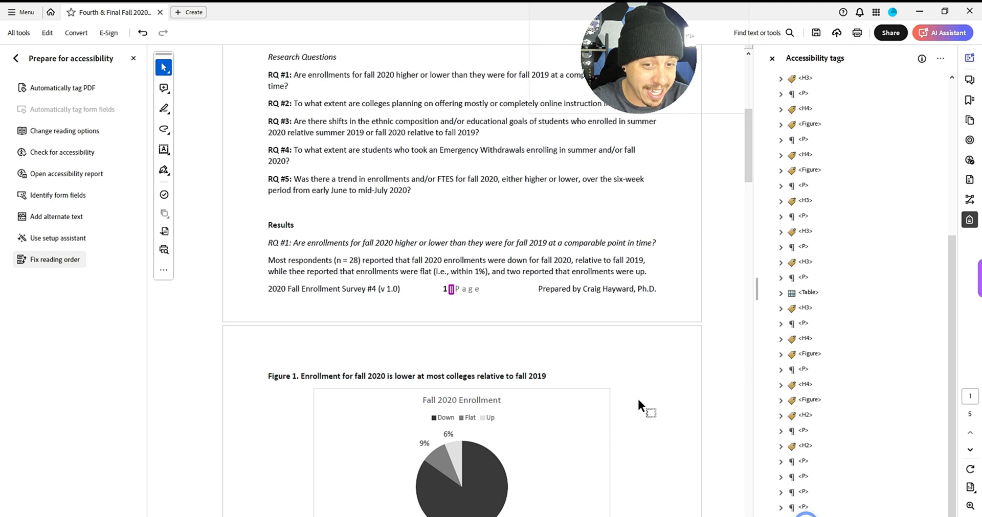
left_click_drag(651, 290, 316, 290)
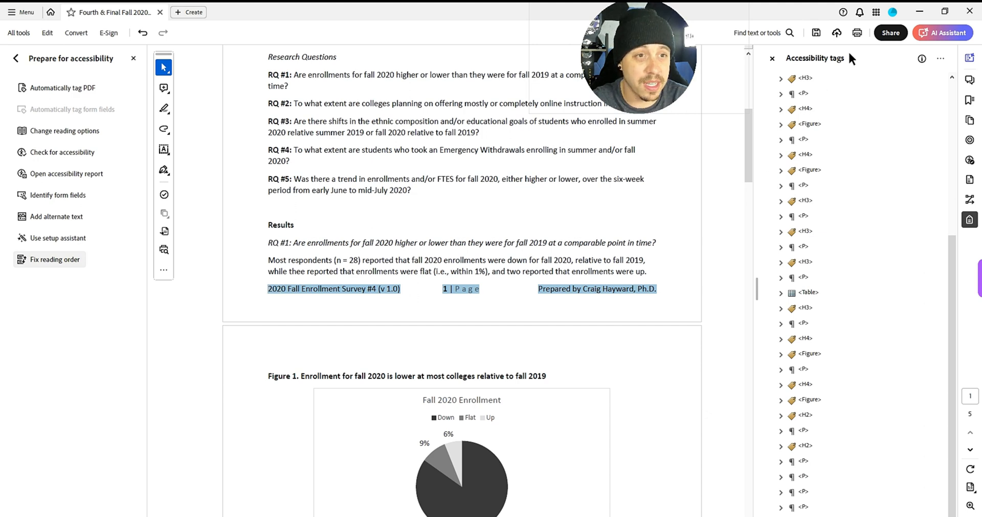
left_click(939, 58)
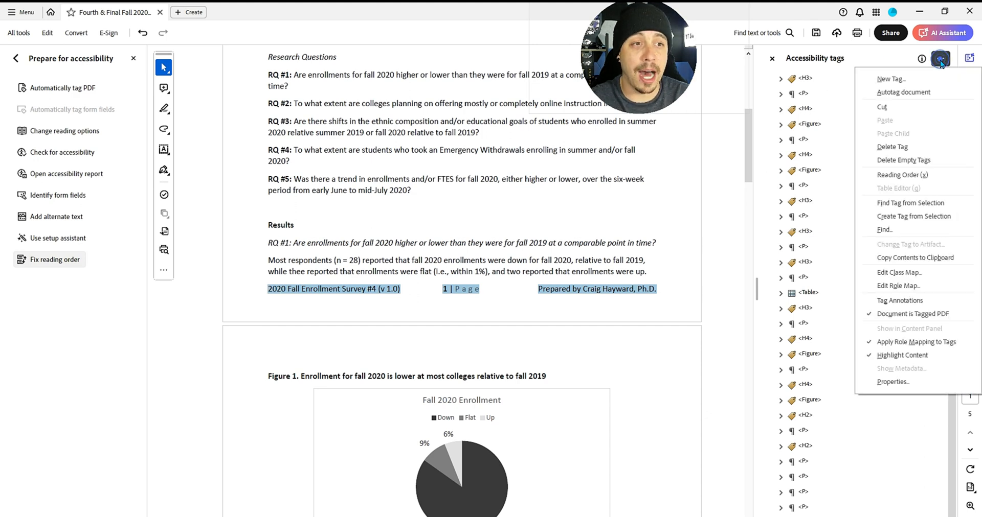
left_click(919, 216)
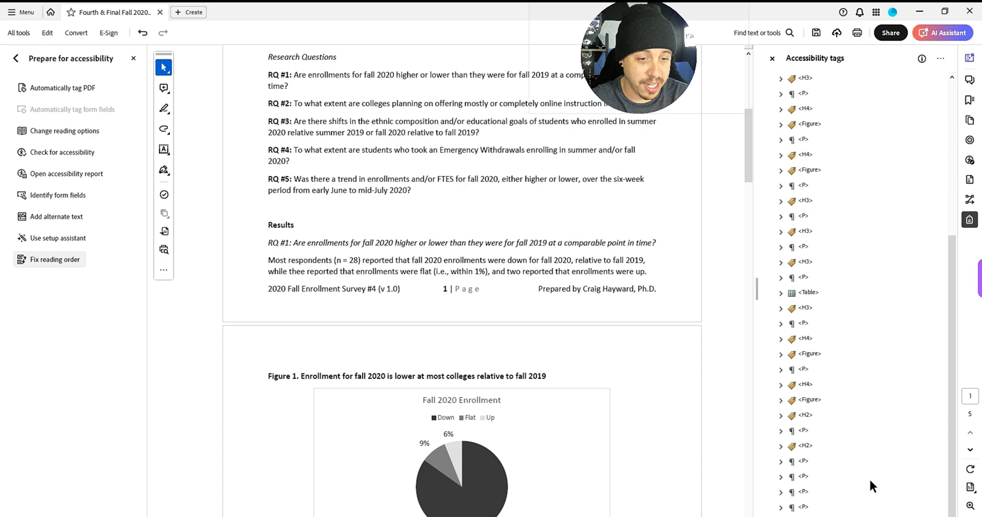
Create a tag from the whole page 1 footer line inside the last <P> tag, and highlight that tag's content on the page.
left_click(803, 509)
left_click(804, 516)
scroll(704, 469, "up", 20)
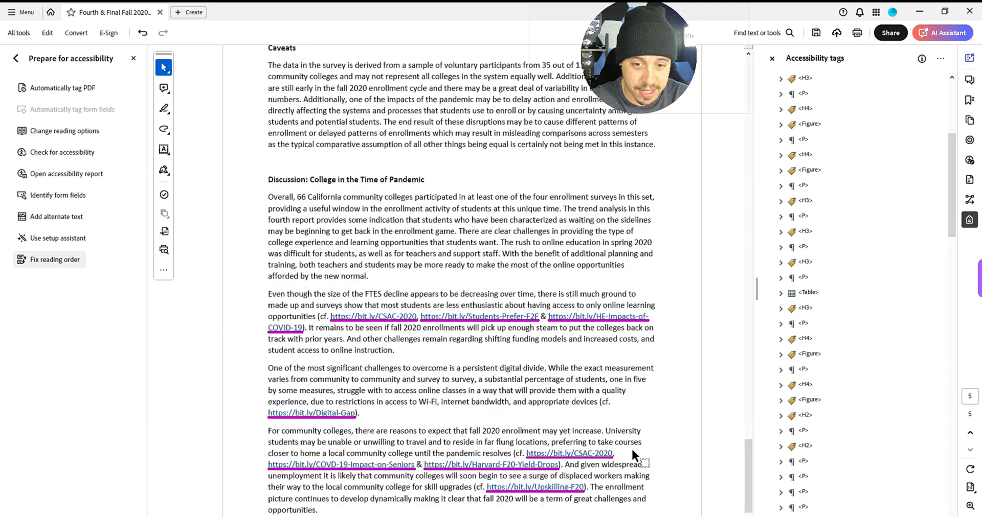
scroll(671, 361, "down", 6)
scroll(789, 466, "down", 12)
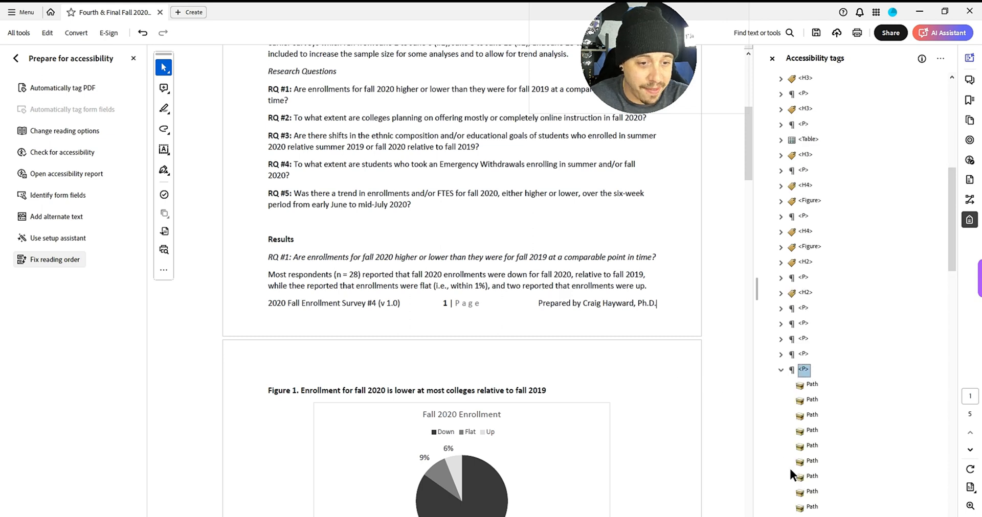
scroll(792, 452, "up", 10)
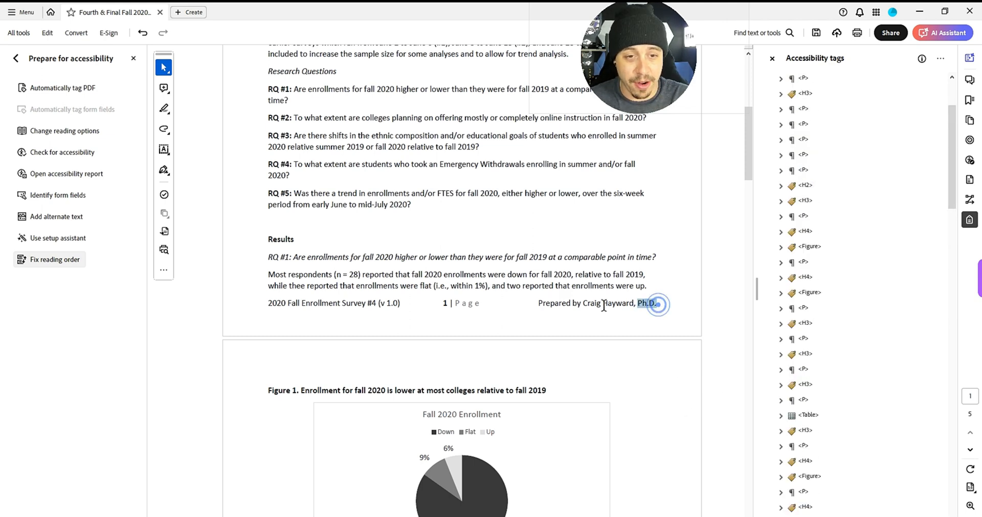
left_click_drag(603, 305, 401, 303)
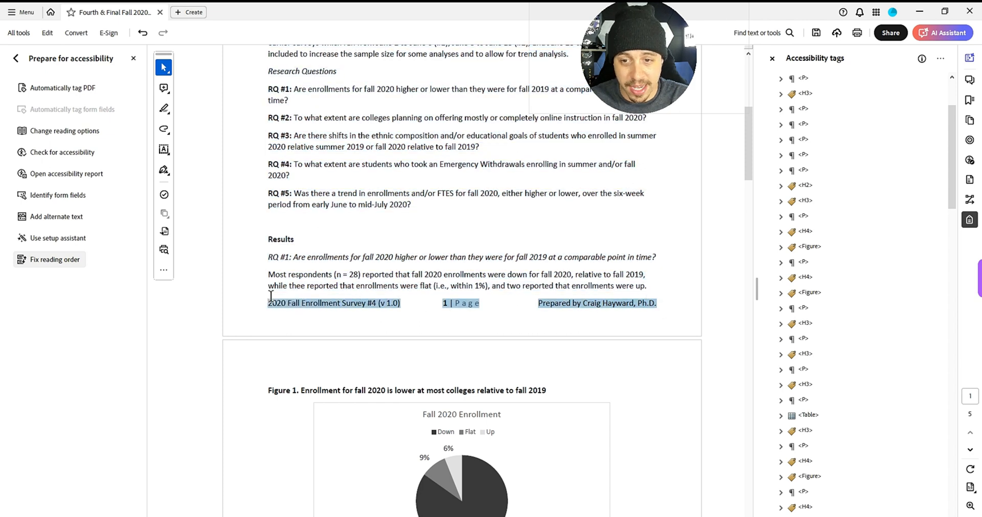
left_click(940, 58)
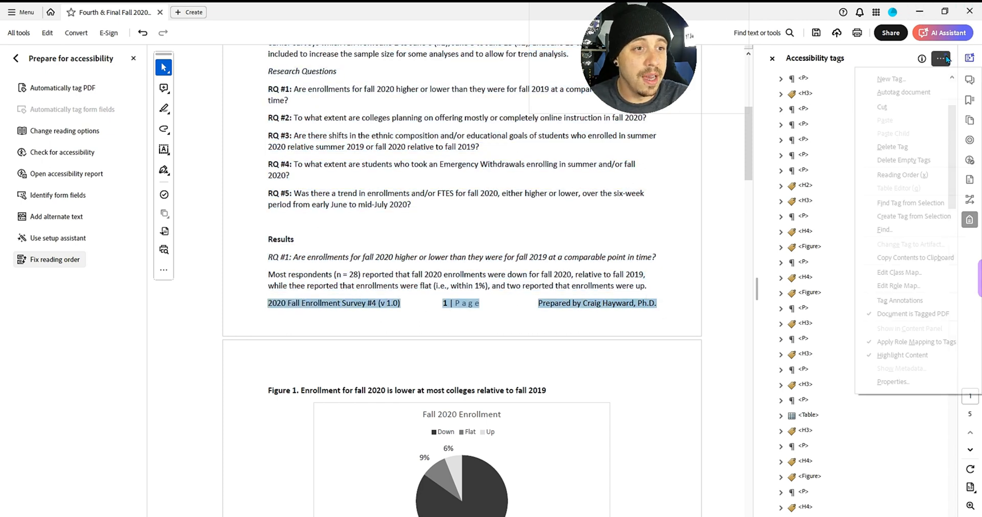
left_click(919, 218)
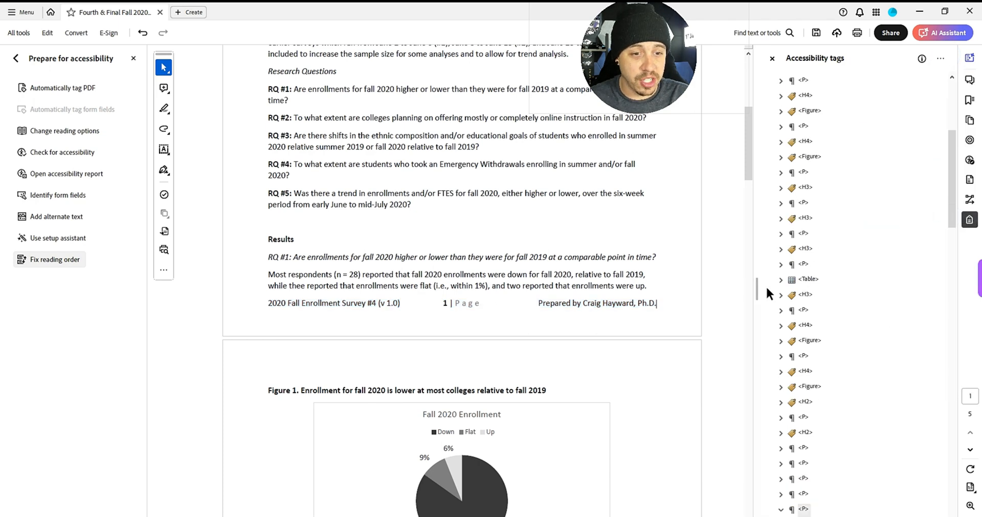
left_click(804, 189)
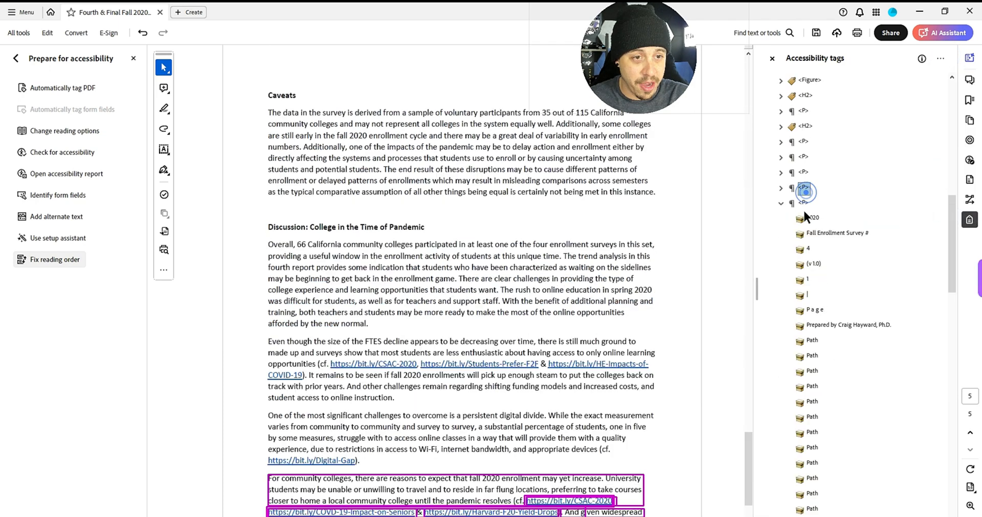
left_click(803, 204)
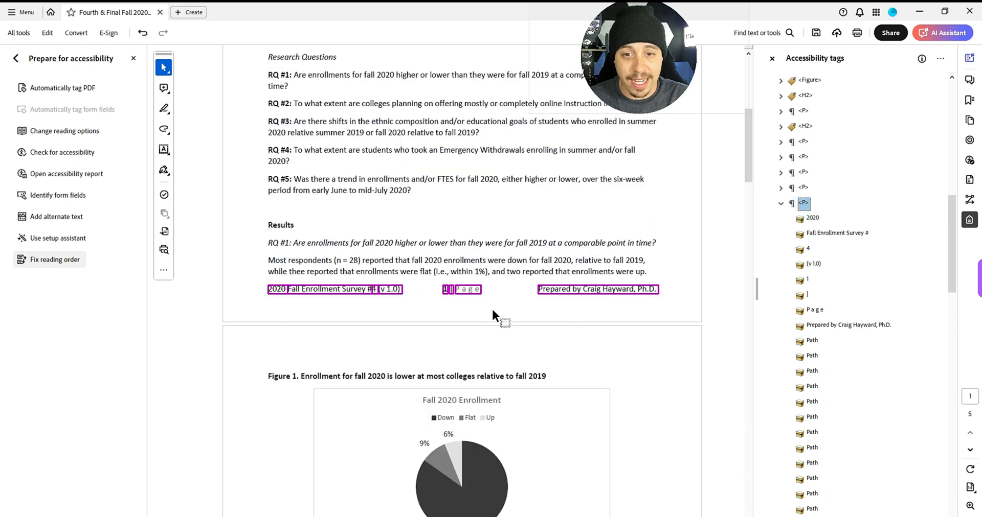
Add the whole page 2 footer line to the last <P> tag with Create Tag from Selection.
scroll(404, 306, "down", 10)
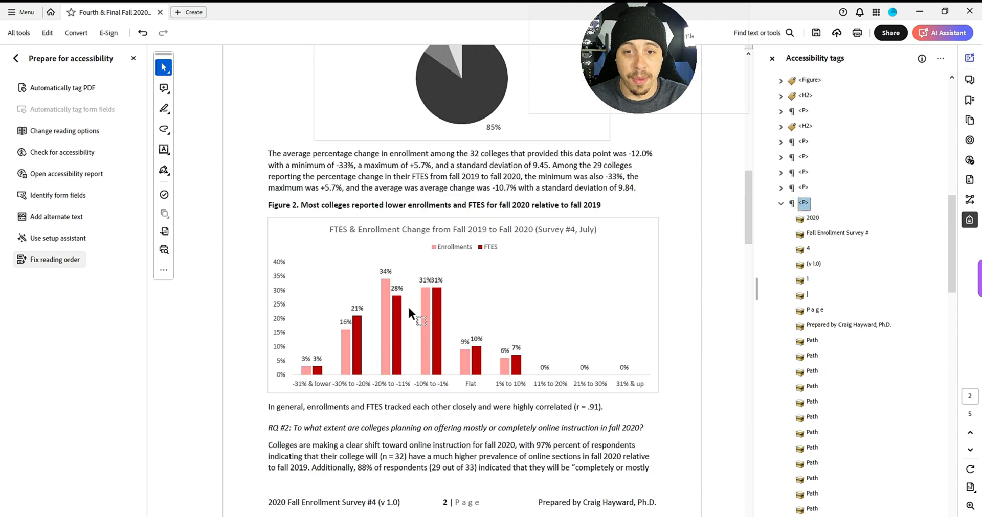
left_click_drag(657, 342, 270, 341)
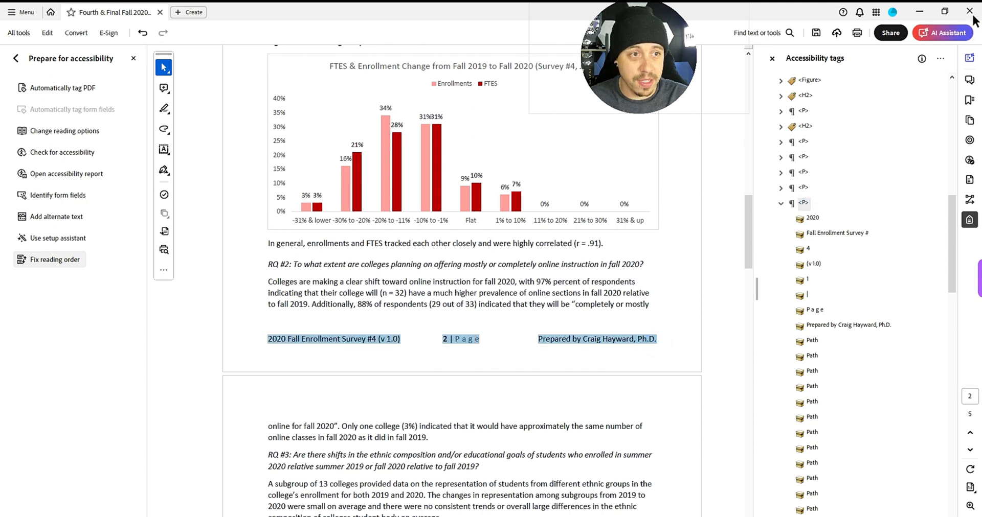
left_click(940, 59)
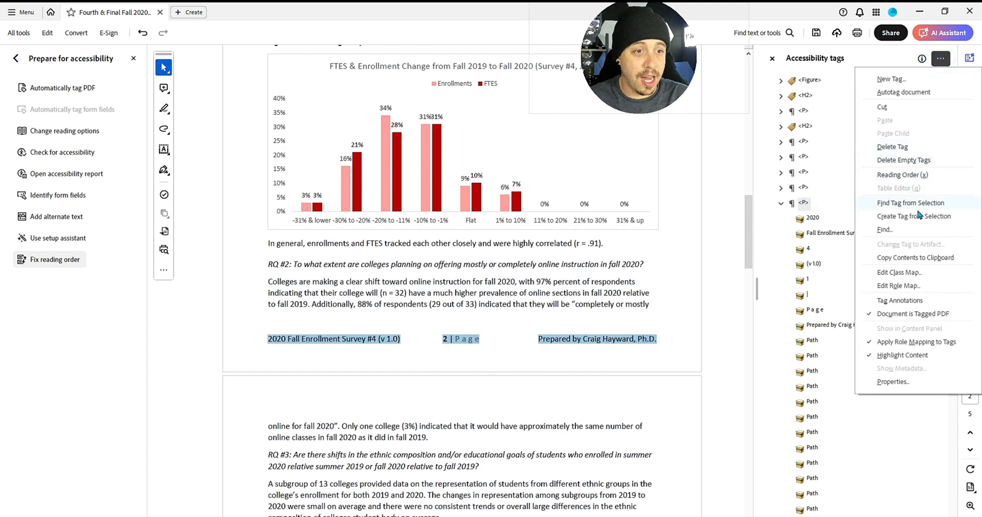
left_click(918, 216)
left_click(804, 204)
left_click_drag(652, 342, 267, 340)
left_click(940, 58)
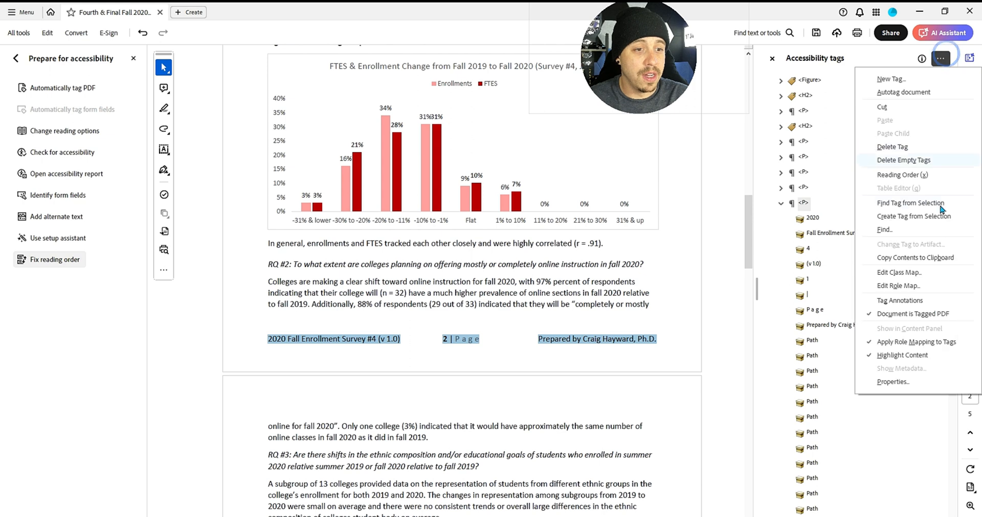
left_click(920, 217)
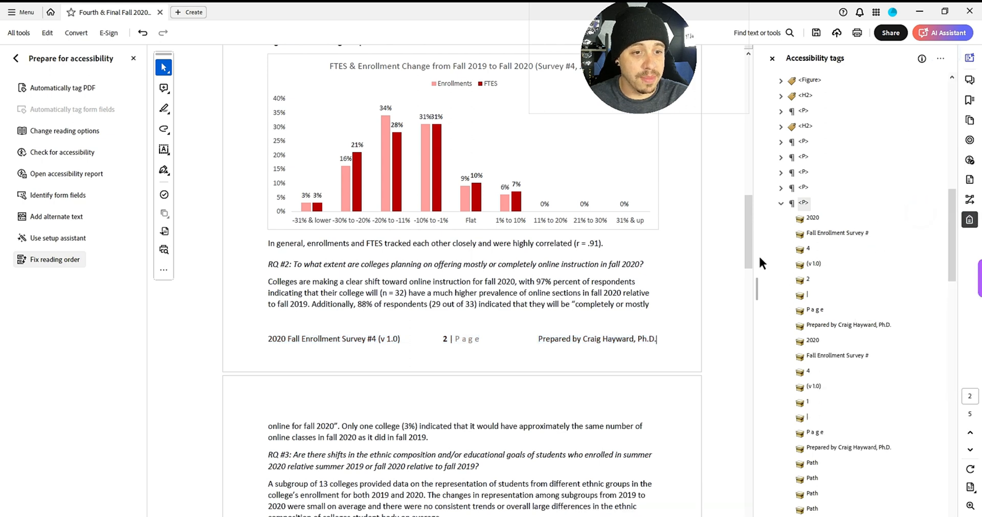
Add the whole page 3 footer line to the last <P> tag with Create Tag from Selection.
scroll(527, 299, "down", 10)
scroll(541, 303, "down", 5)
scroll(541, 302, "up", 3)
left_click_drag(656, 307, 273, 309)
left_click(940, 59)
left_click(824, 214)
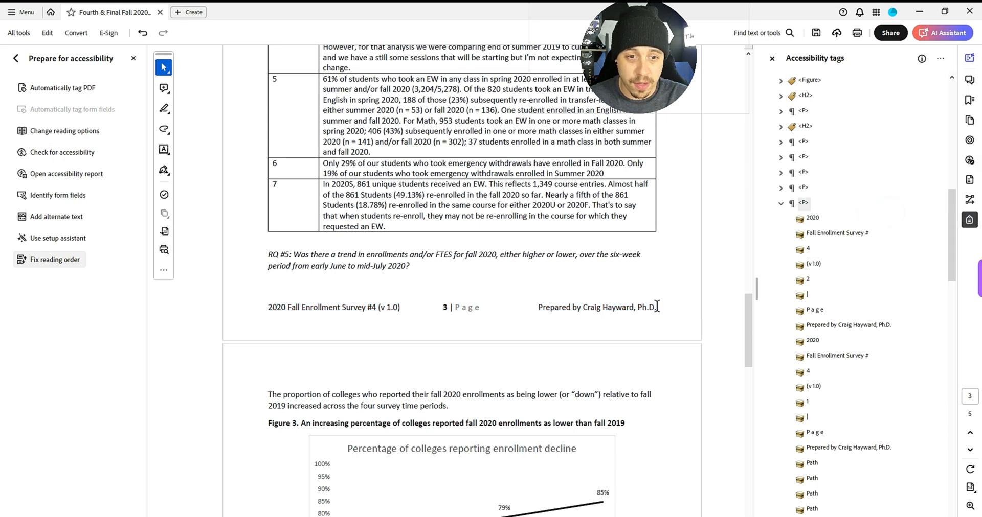
left_click_drag(657, 306, 277, 309)
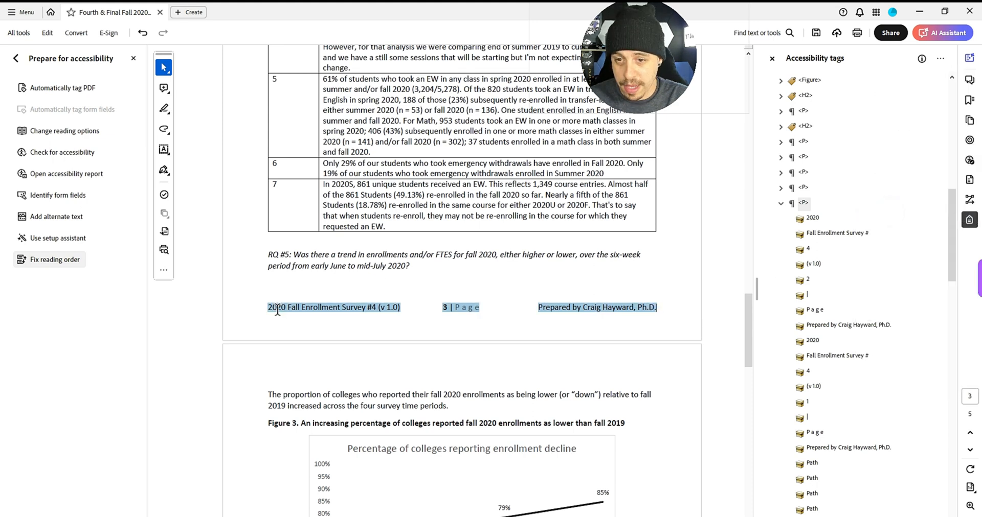
left_click(940, 58)
left_click(920, 216)
Add the whole page 4 footer line to the last <P> tag with Create Tag from Selection.
scroll(557, 324, "down", 10)
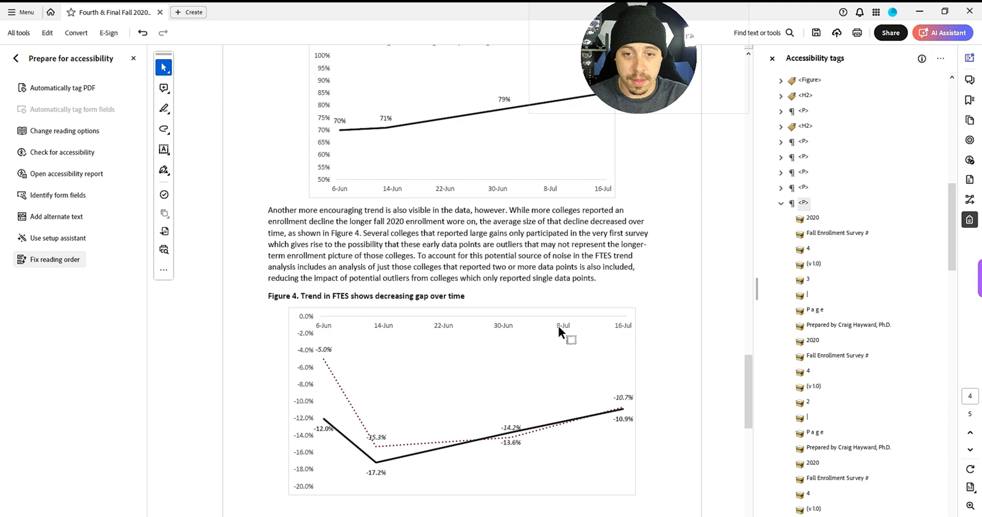
left_click_drag(660, 357, 271, 358)
left_click_drag(658, 358, 265, 341)
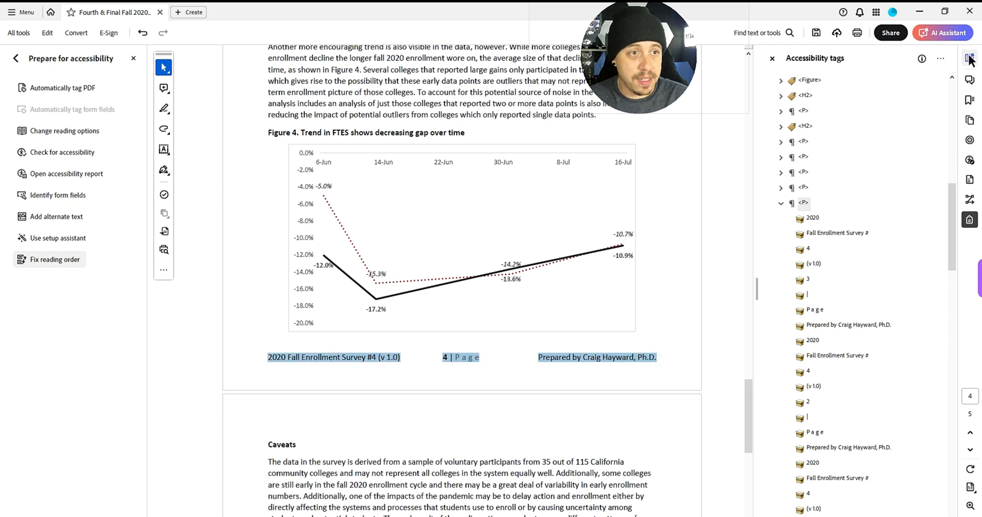
left_click(940, 58)
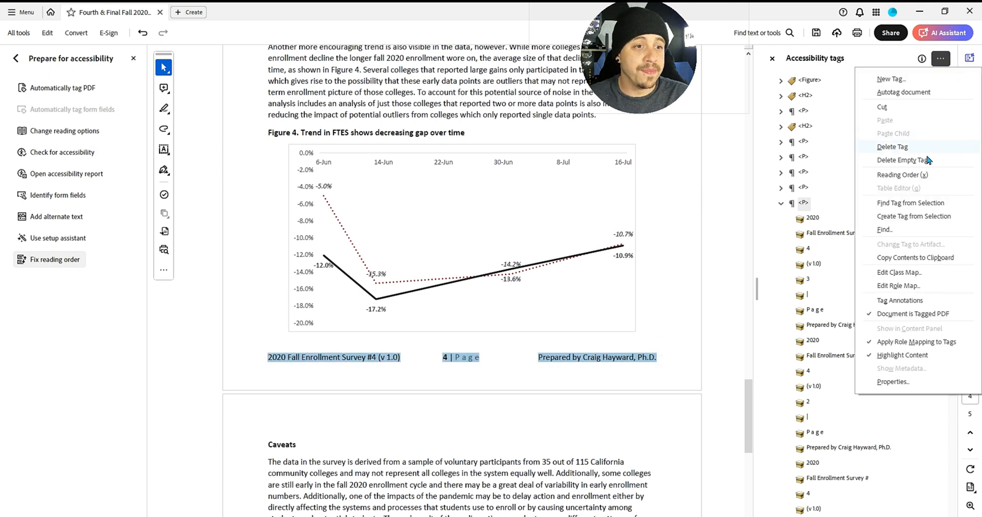
left_click(916, 217)
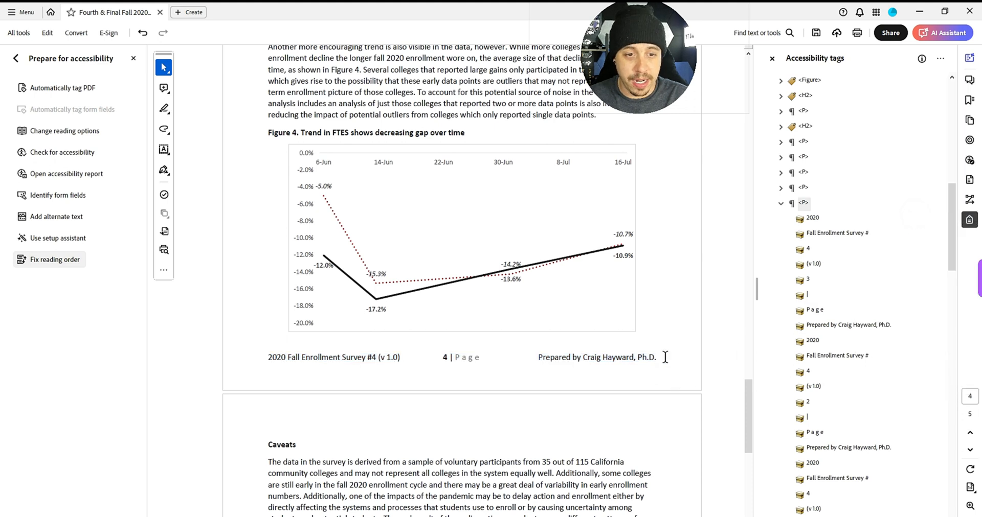
left_click_drag(660, 358, 265, 358)
left_click(940, 58)
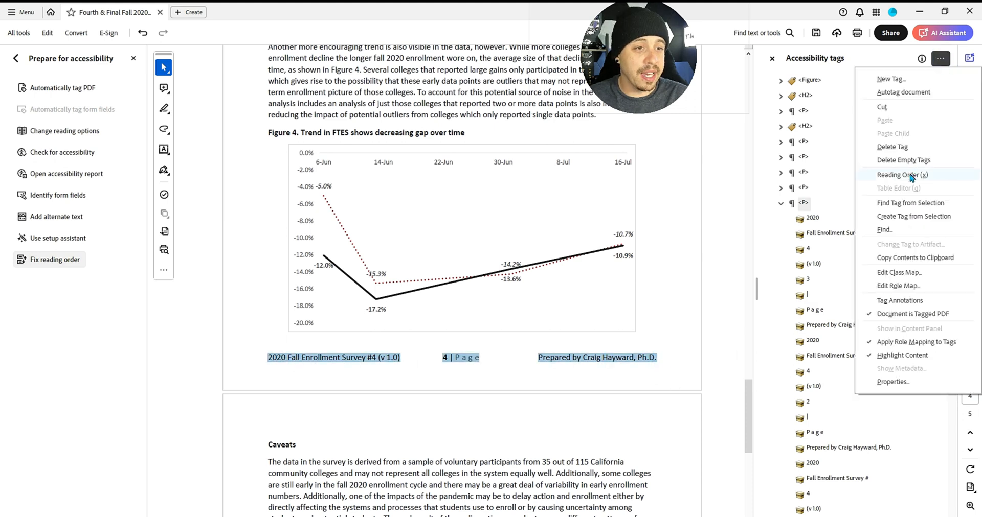
left_click(908, 216)
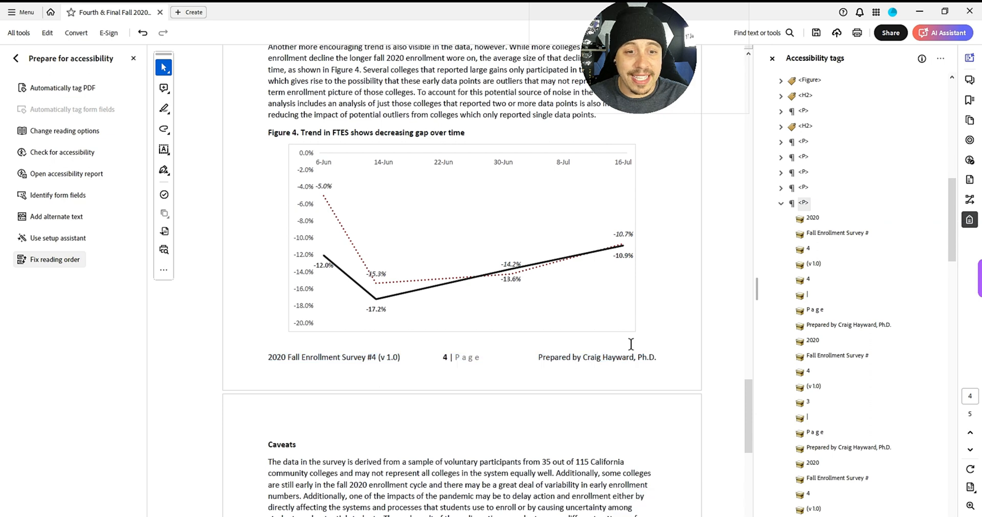
Add the whole page 5 footer line to the last <P> tag with Create Tag from Selection, and highlight that tag's content.
scroll(553, 356, "down", 8)
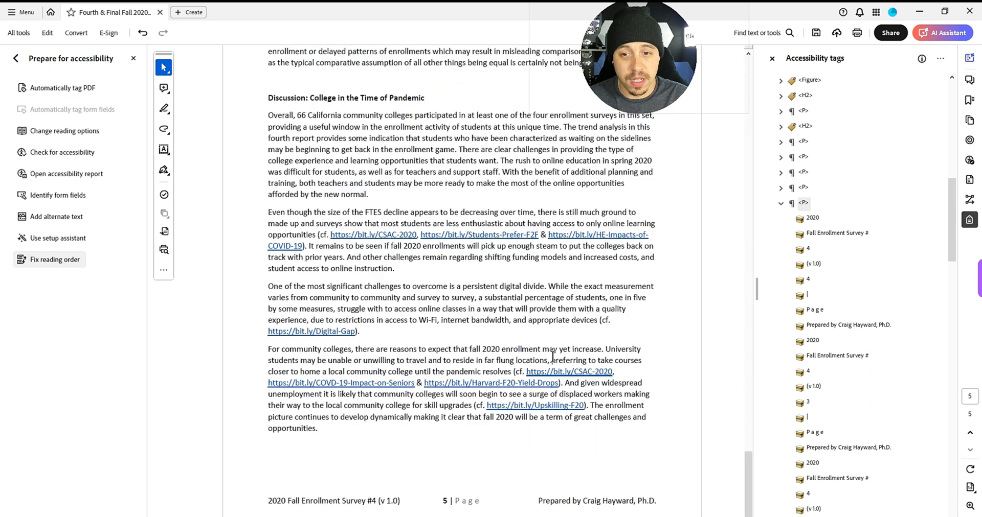
left_click_drag(660, 501, 277, 504)
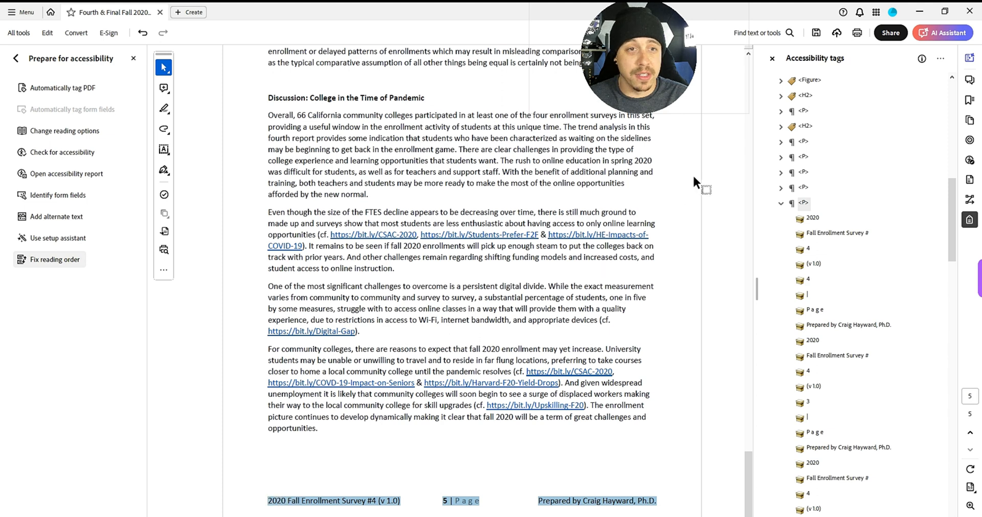
left_click(940, 58)
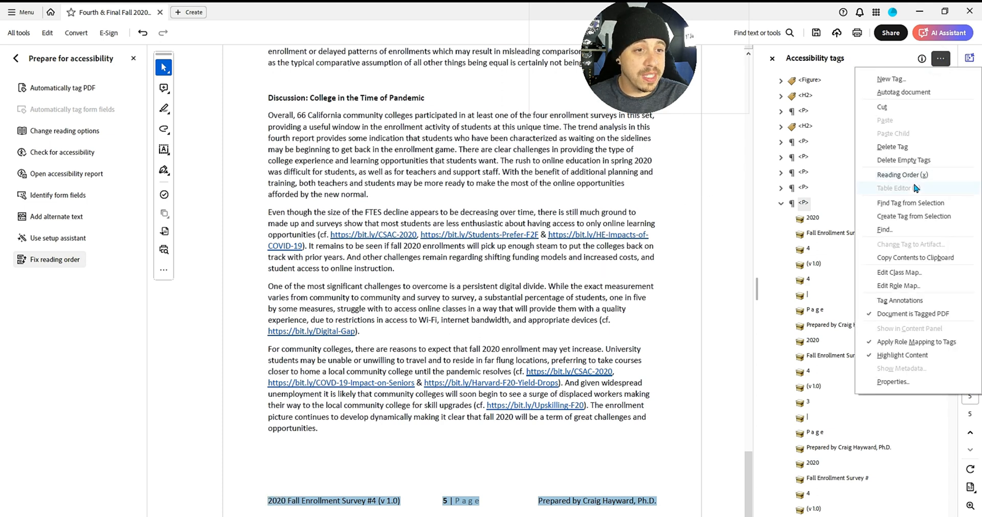
left_click(913, 216)
left_click_drag(661, 502, 267, 504)
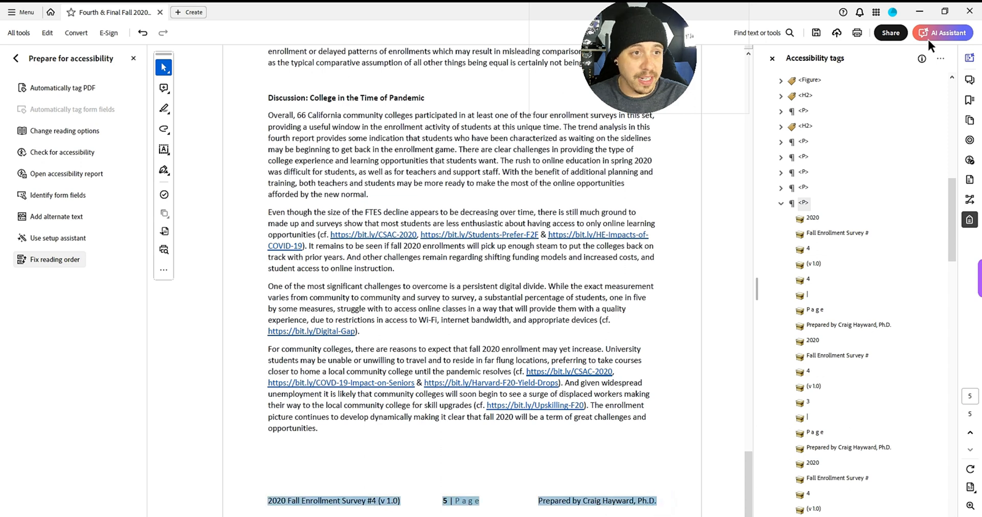
left_click(940, 60)
left_click(913, 216)
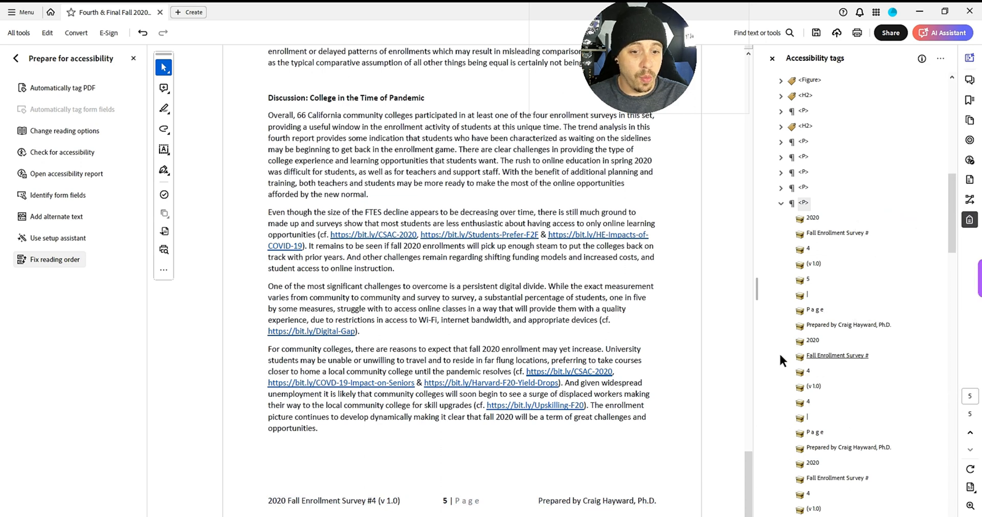
mouse_move(804, 203)
left_mouse_down()
mouse_move(801, 194)
mouse_move(804, 203)
left_mouse_up()
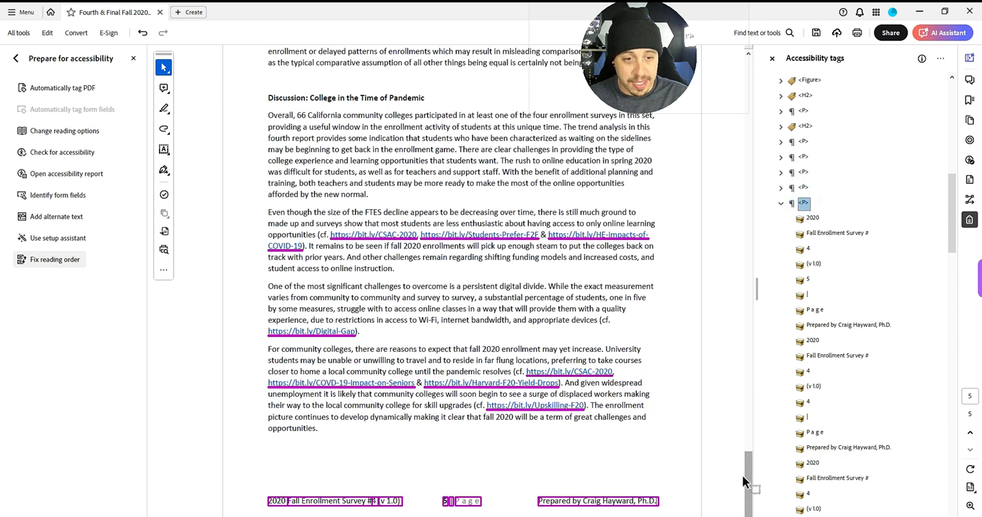
Change all footer text and path content inside the expanded <P> tag to an artifact of type Page.
left_click_drag(749, 478, 721, 82)
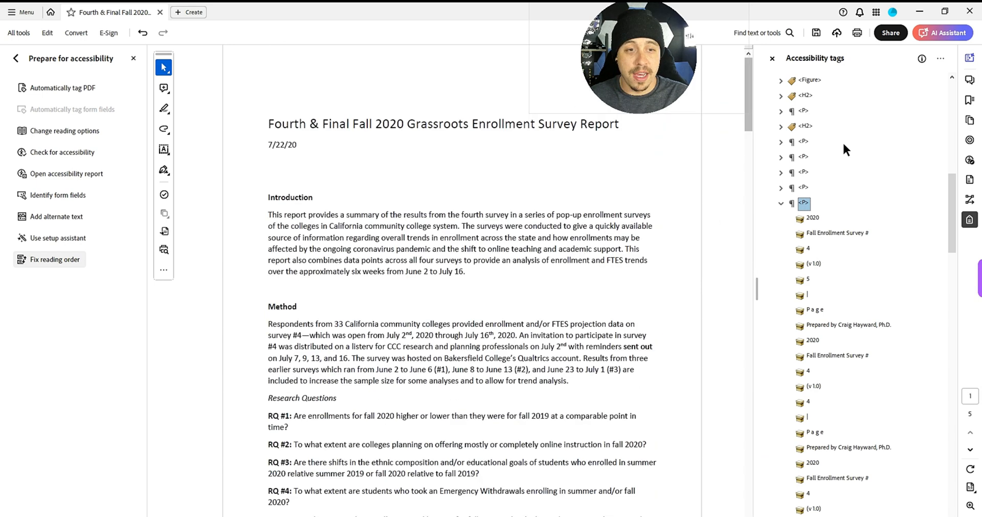
left_click(810, 217)
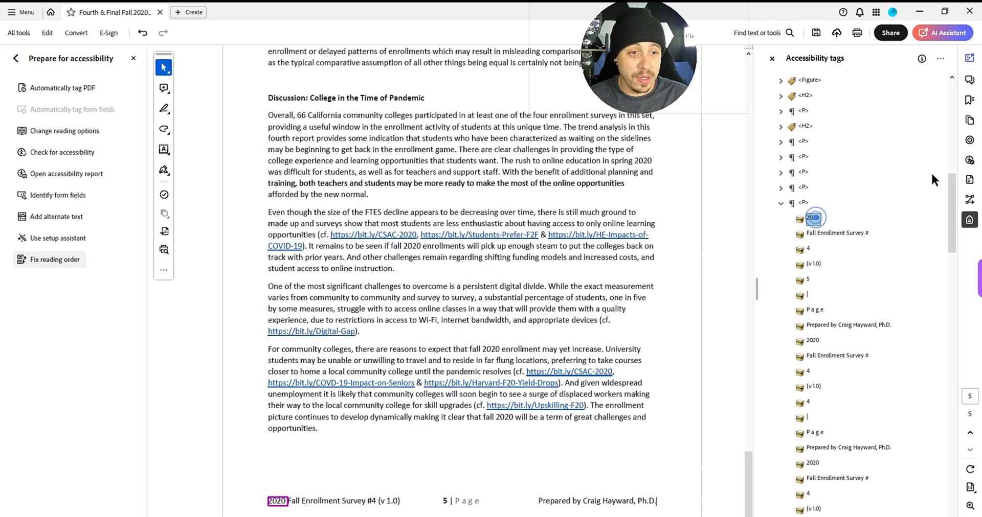
left_click_drag(952, 182, 950, 477)
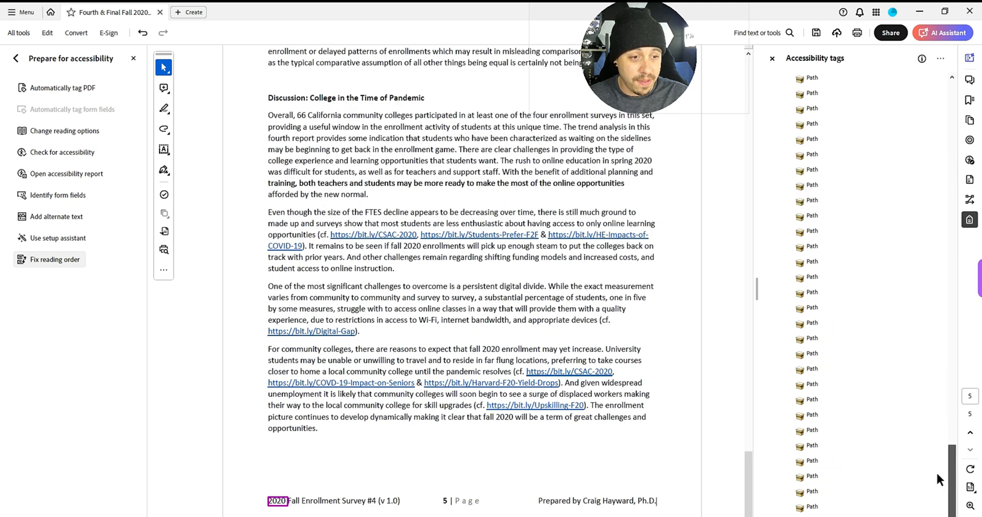
left_click(811, 509, "shift")
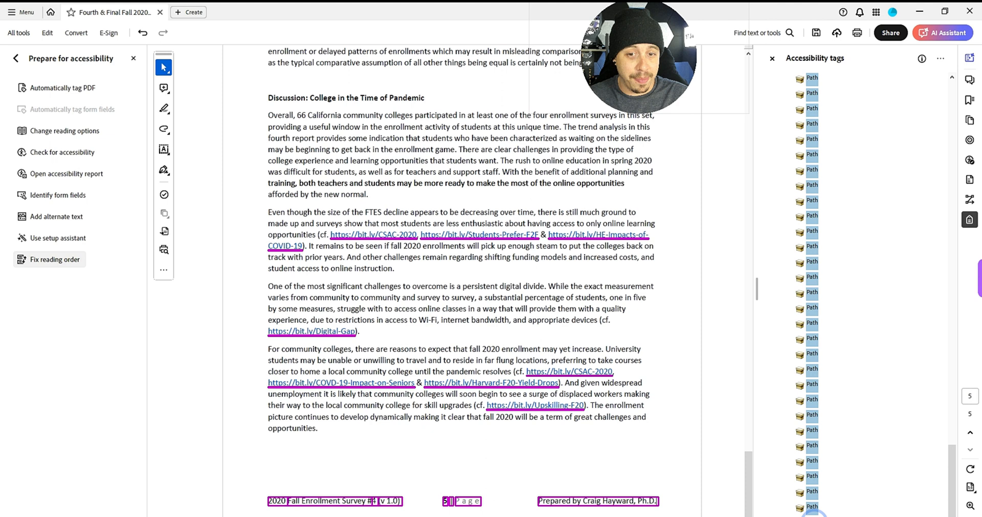
right_click(818, 96)
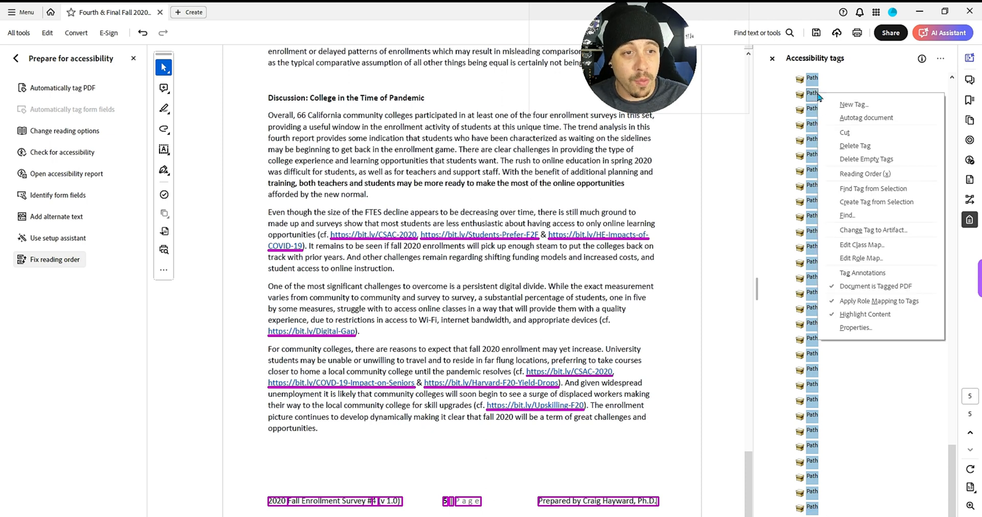
left_click(849, 230)
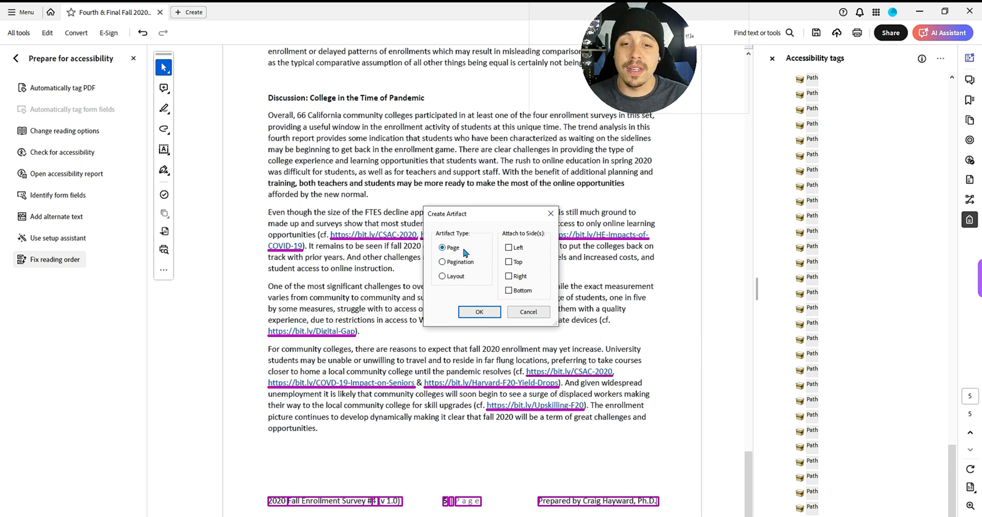
left_click(479, 312)
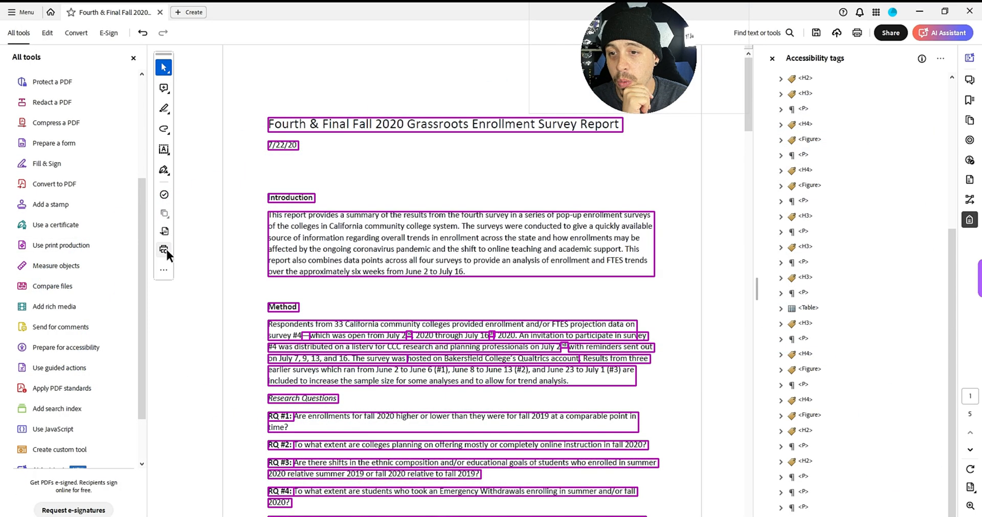
Run the Preflight fixup "Create Content entry for Link annotations" and save over Fall2020EnrollmentSurvey4.pdf.
left_click(164, 249)
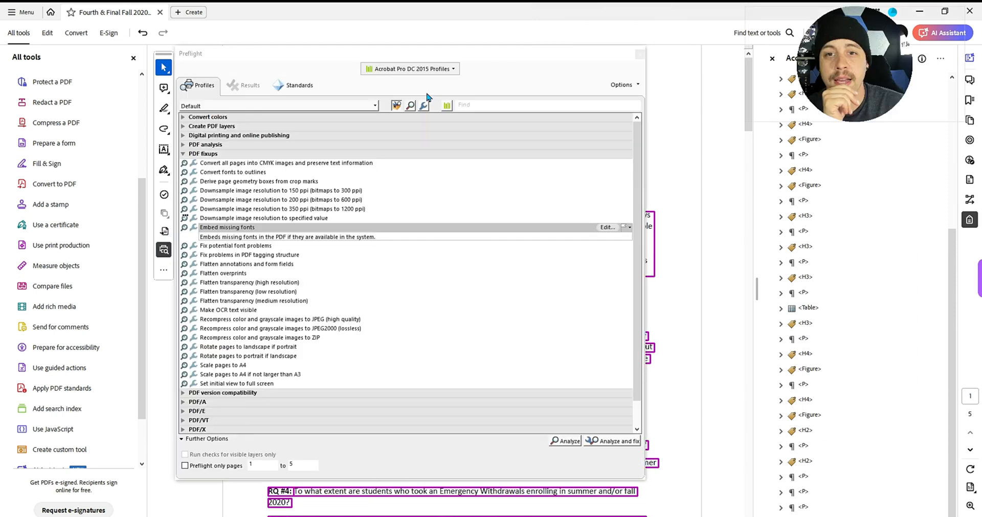
left_click(424, 106)
left_click(477, 103)
type("ann")
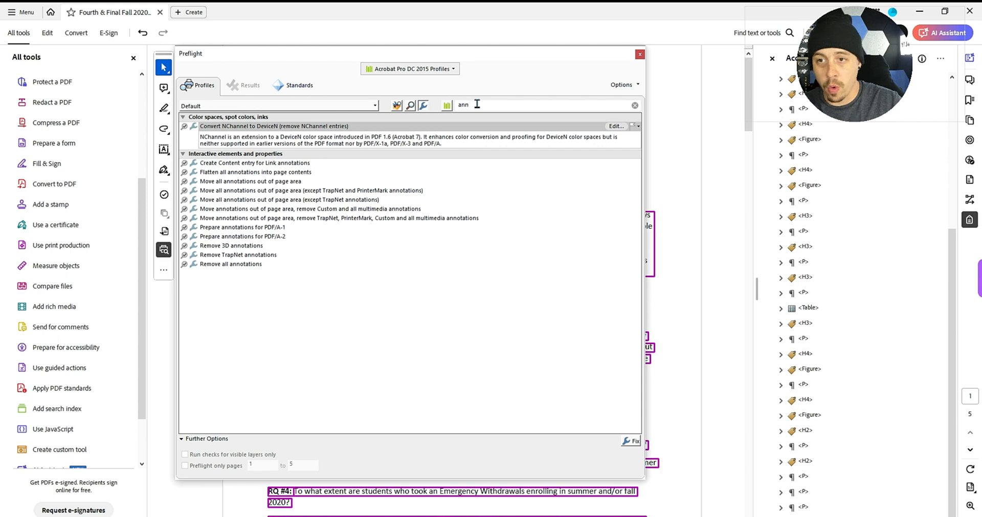
left_click(293, 164)
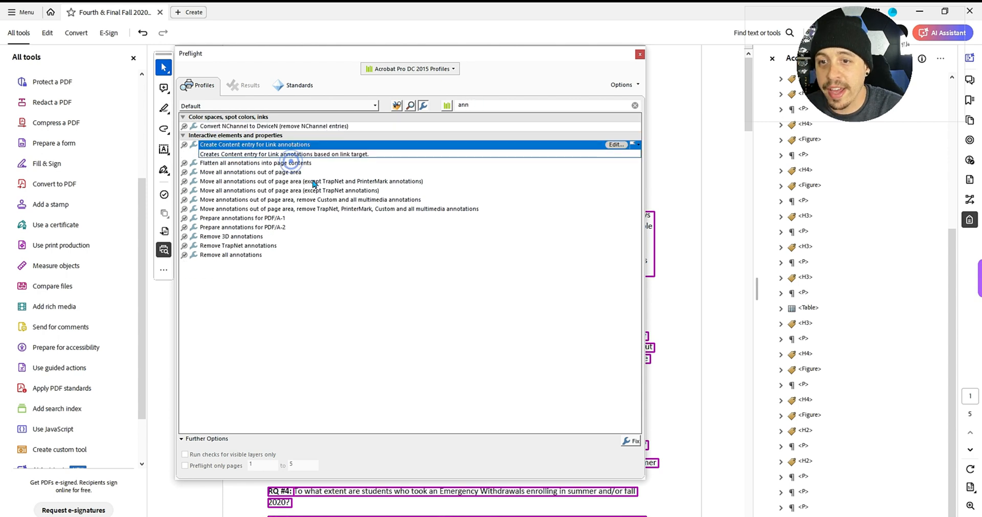
left_click(629, 442)
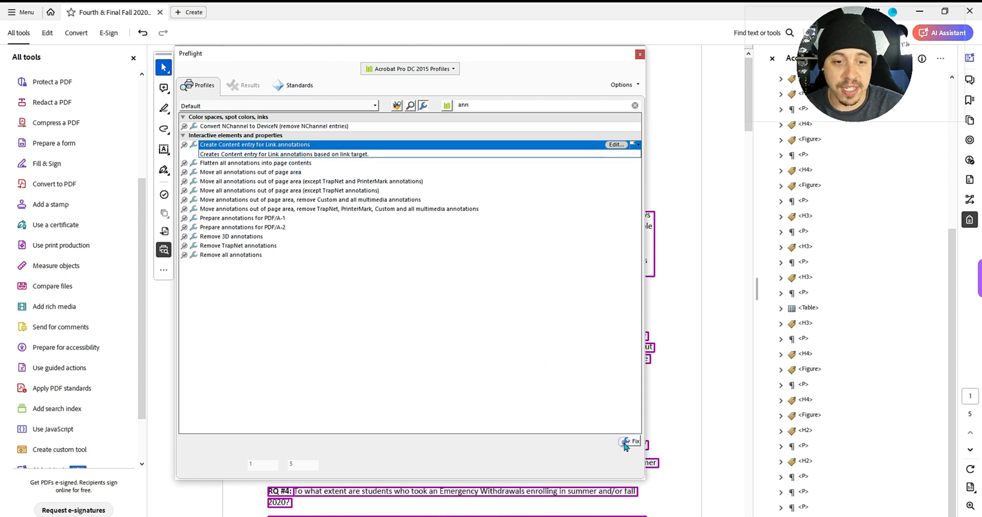
left_click(416, 275)
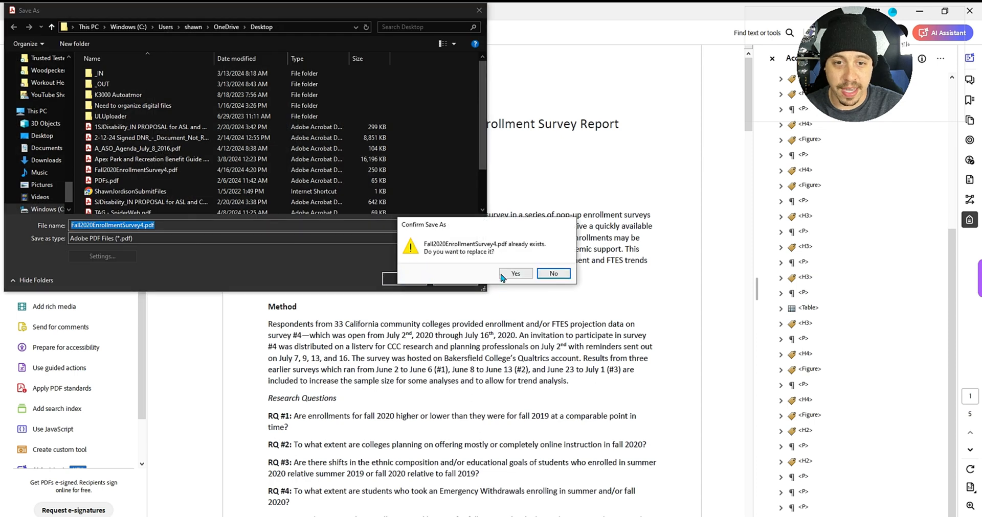
left_click(515, 274)
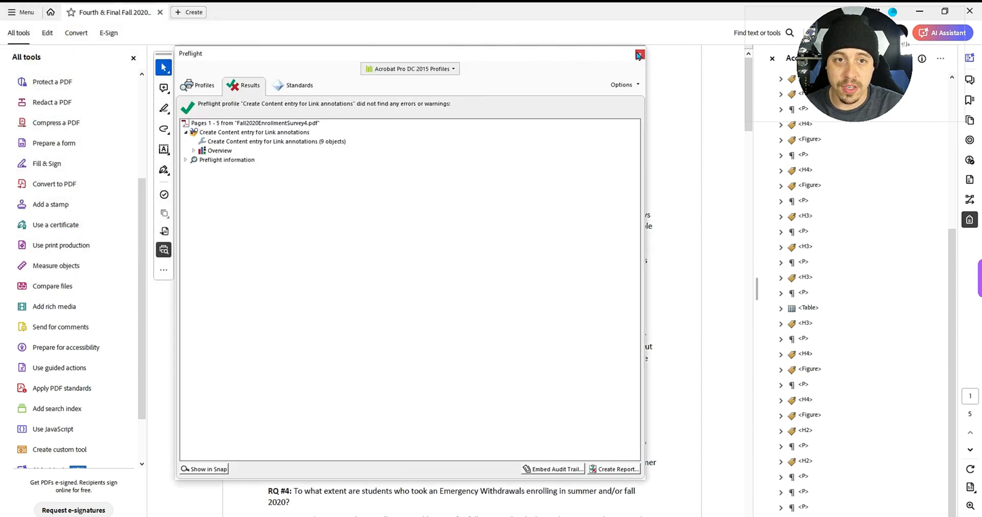
left_click(639, 54)
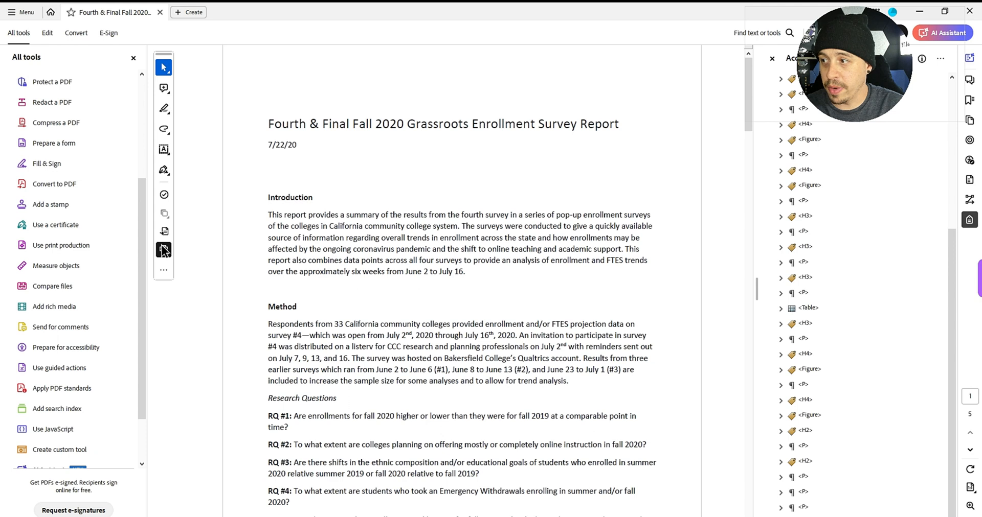
Run the Preflight fixup "Embed missing fonts" and save over Fall2020EnrollmentSurvey4.pdf.
left_click(164, 250)
left_click_drag(486, 104, 459, 100)
type("font")
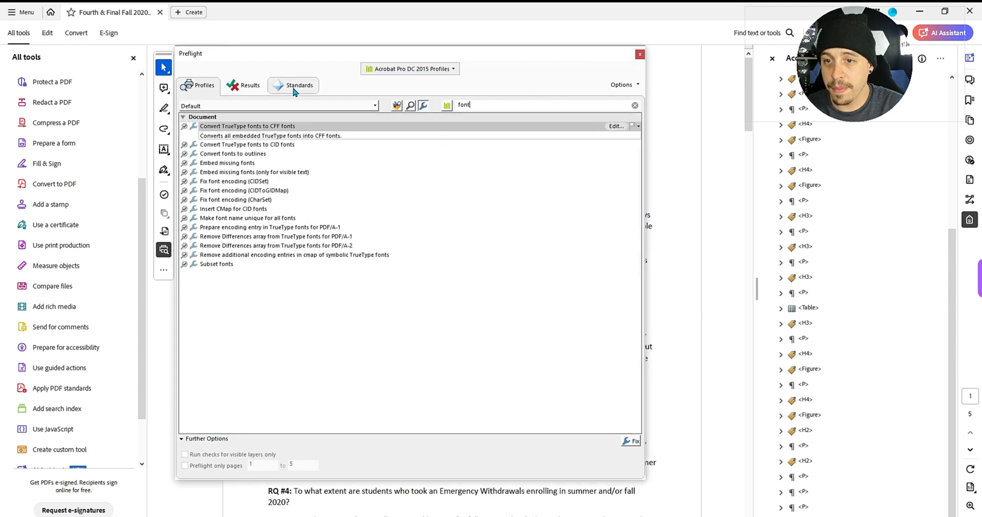
left_click(240, 162)
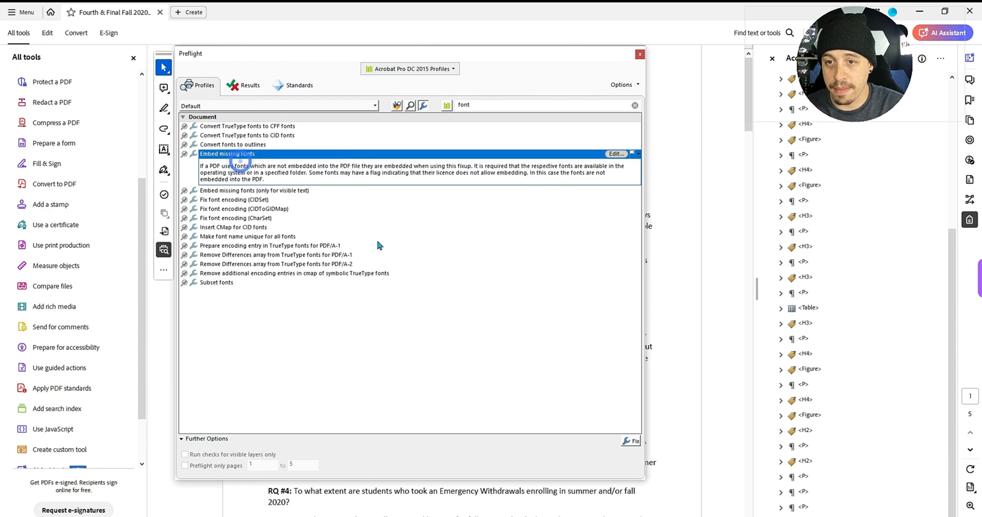
left_click(626, 443)
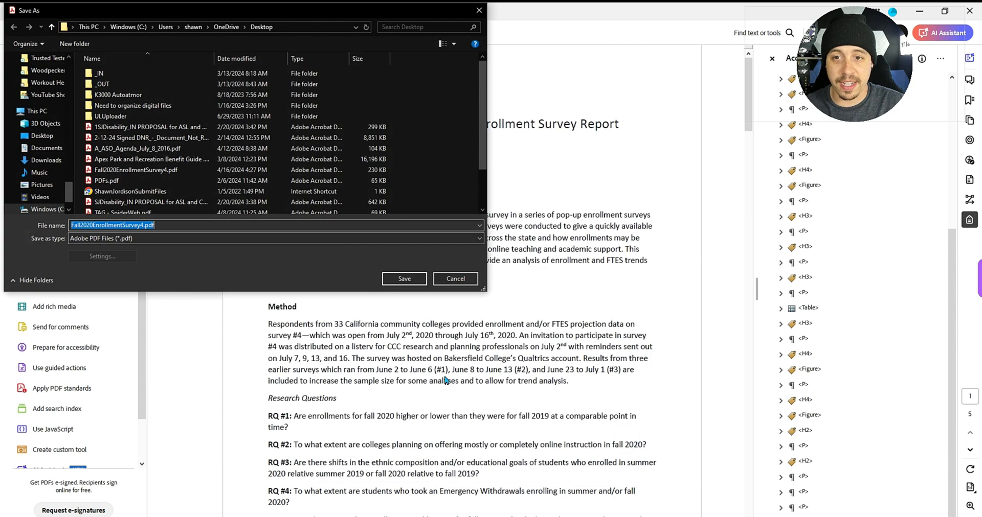
left_click(406, 279)
left_click(515, 274)
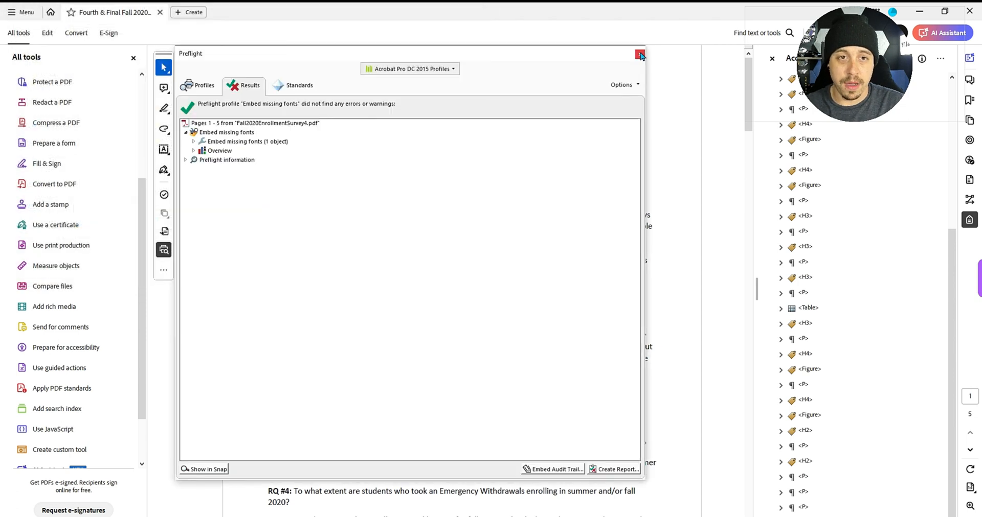
left_click(636, 51)
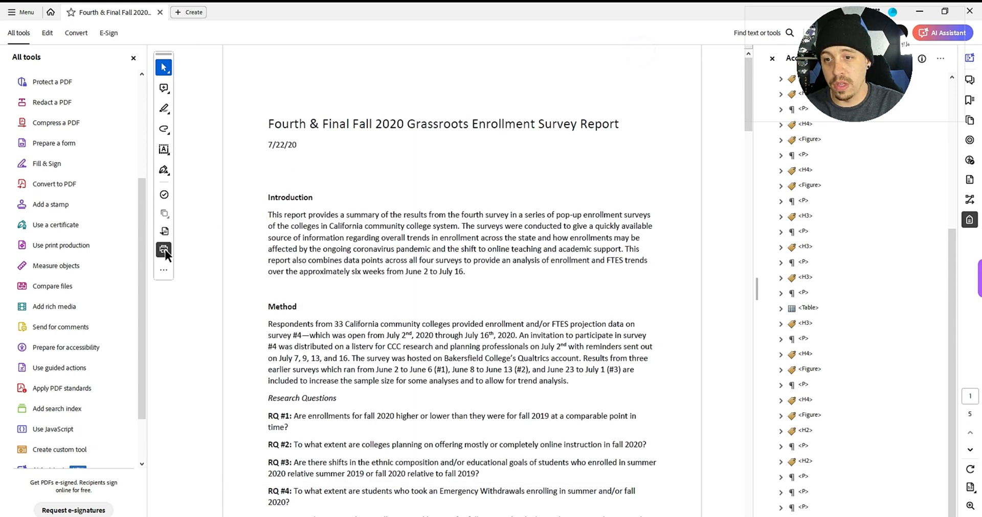
Run the Preflight fixup "Set PDF/UA-1 entry" and save over Fall2020EnrollmentSurvey4.pdf.
left_click(164, 249)
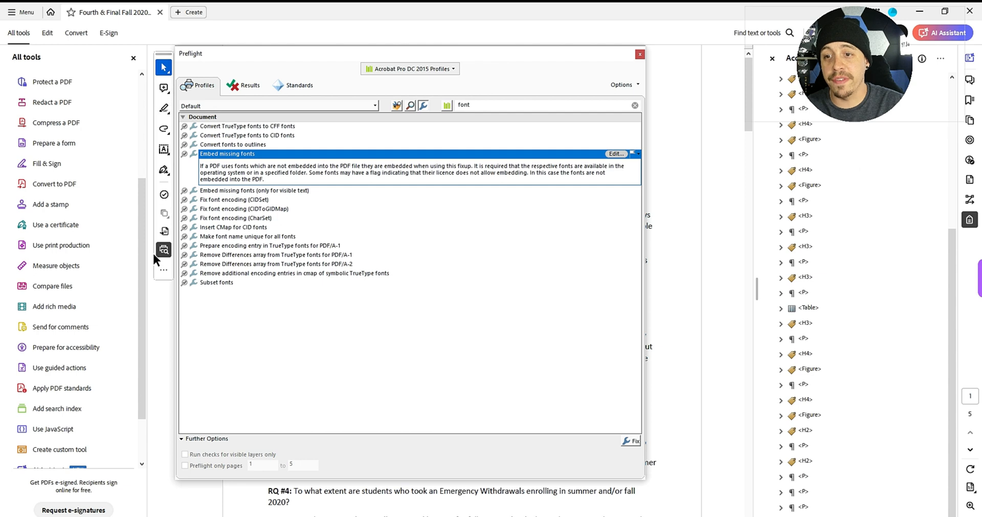
left_click(486, 104)
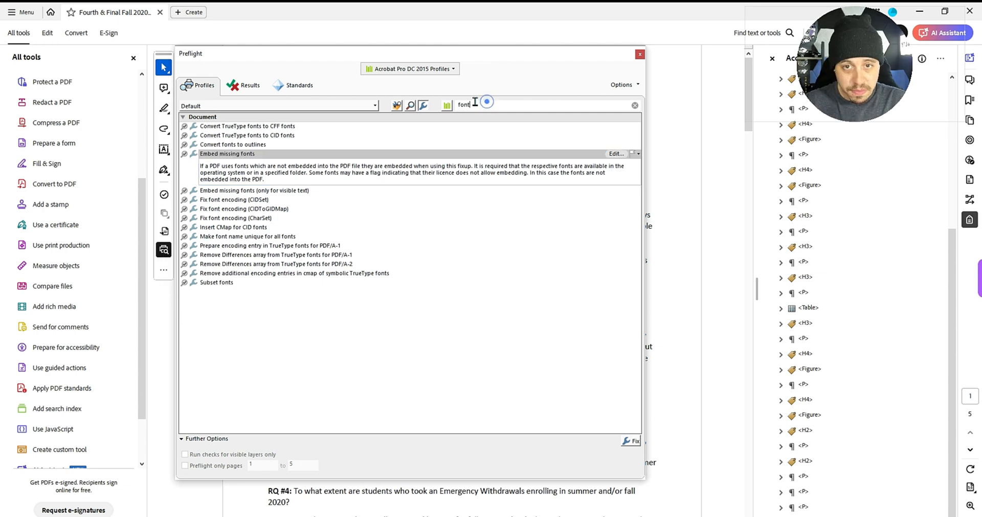
key("ctrl+a")
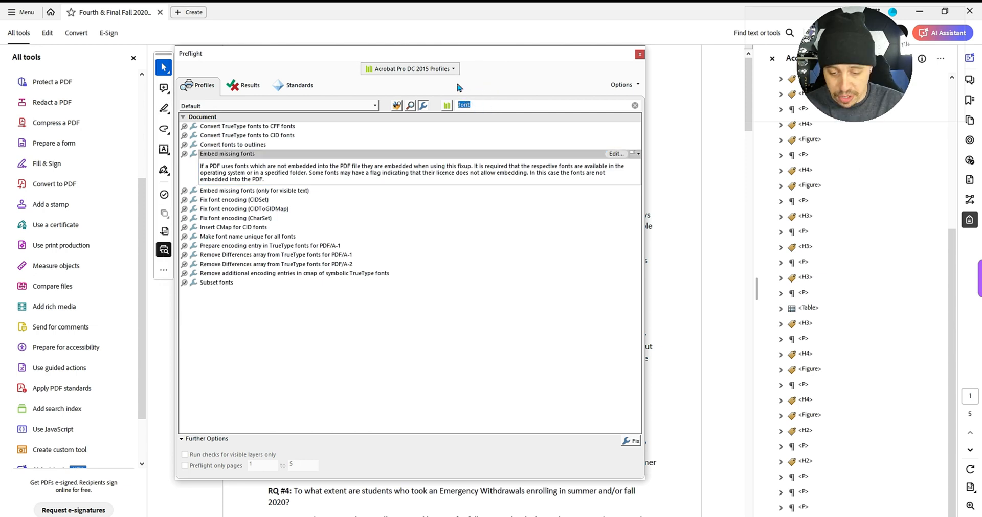
type("ua")
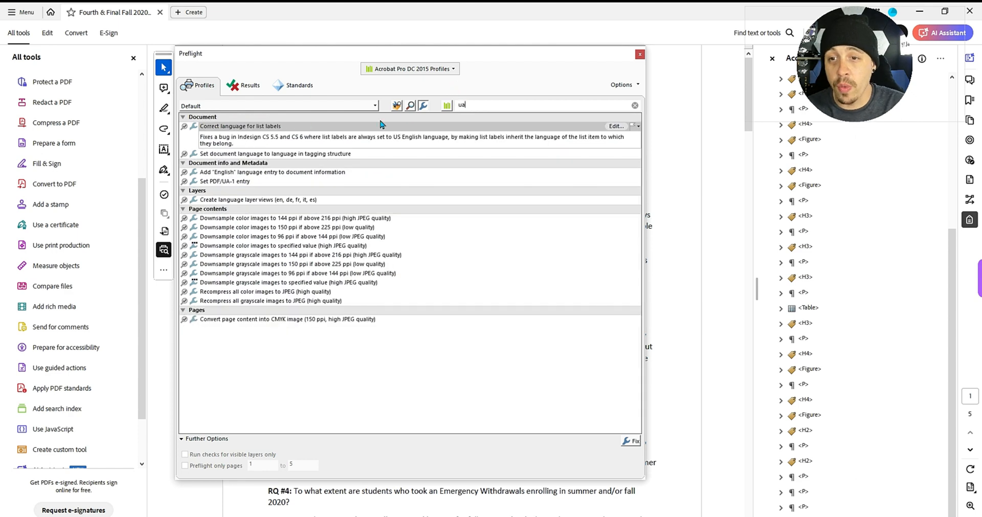
left_click(289, 180)
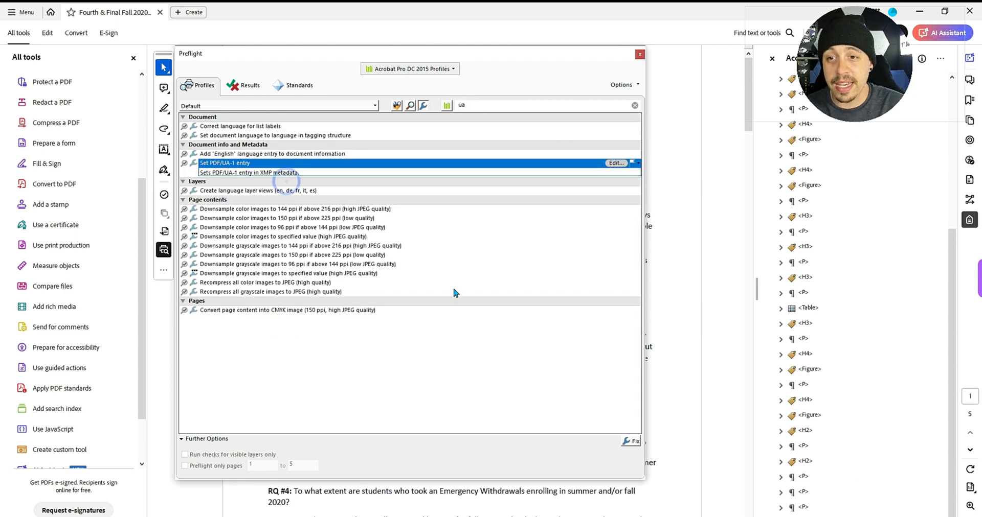
left_click(633, 441)
left_click(403, 276)
left_click(515, 273)
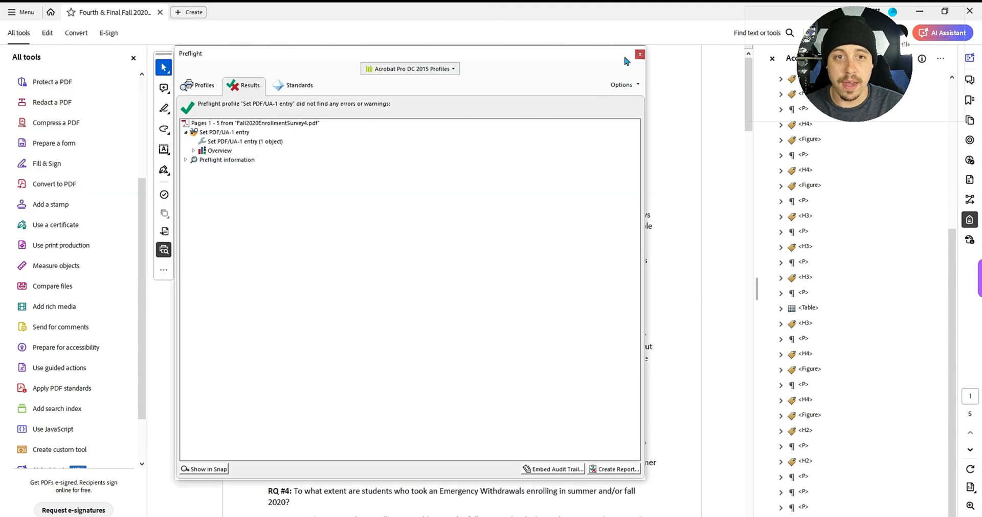
left_click(640, 54)
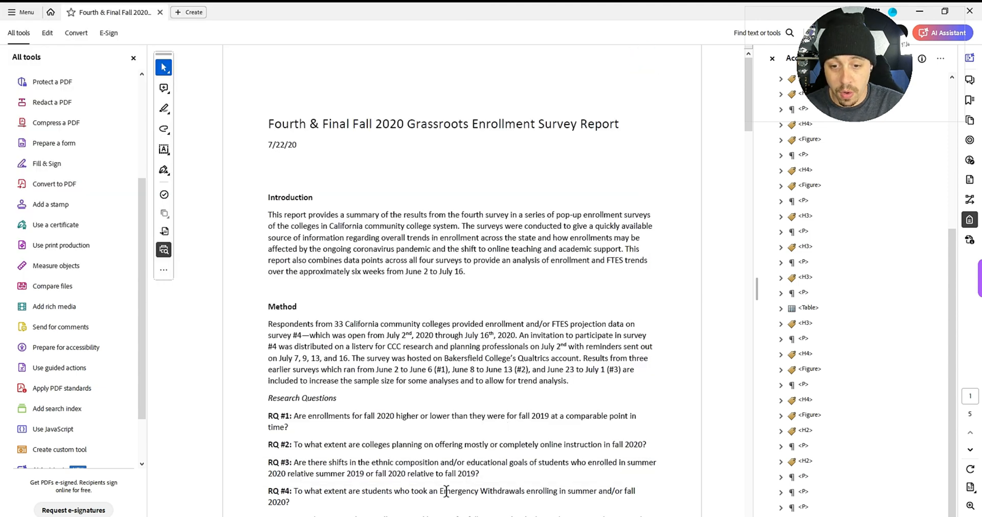
Switch to PAC 2024, close the old detailed results and recheck the saved PDF.
key("alt+Tab")
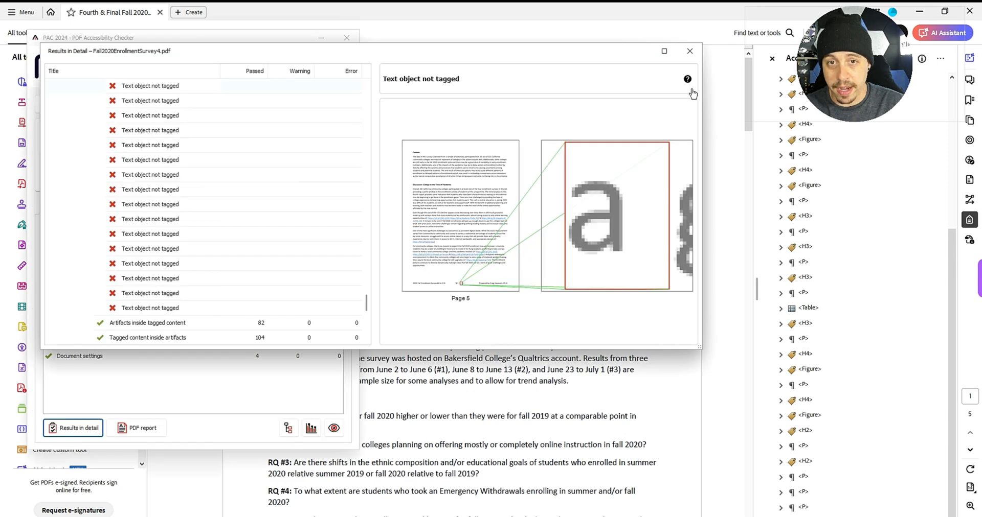
left_click(690, 51)
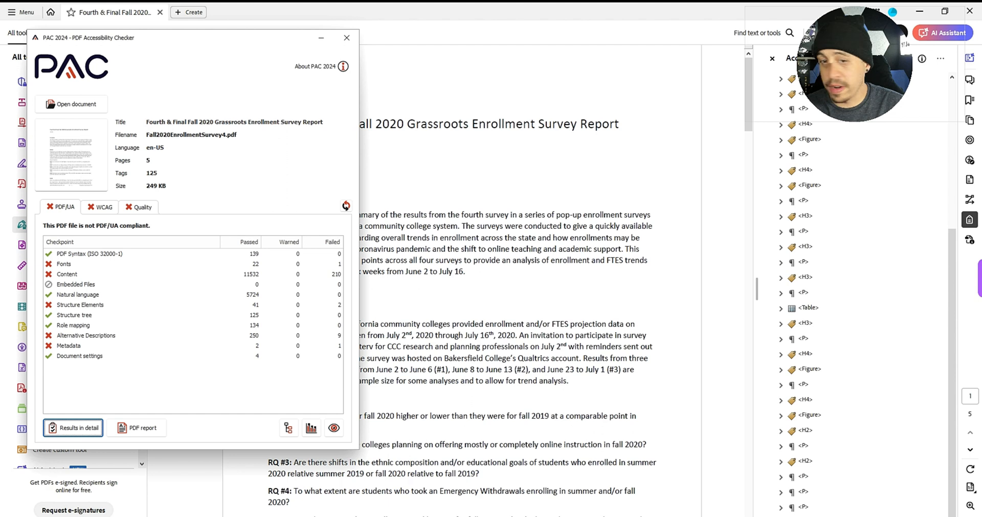
left_click_drag(0, 179, 87, 179)
Examine the Structure Elements failures in PAC's detailed results, down to the table header cell assignments.
left_click(66, 306)
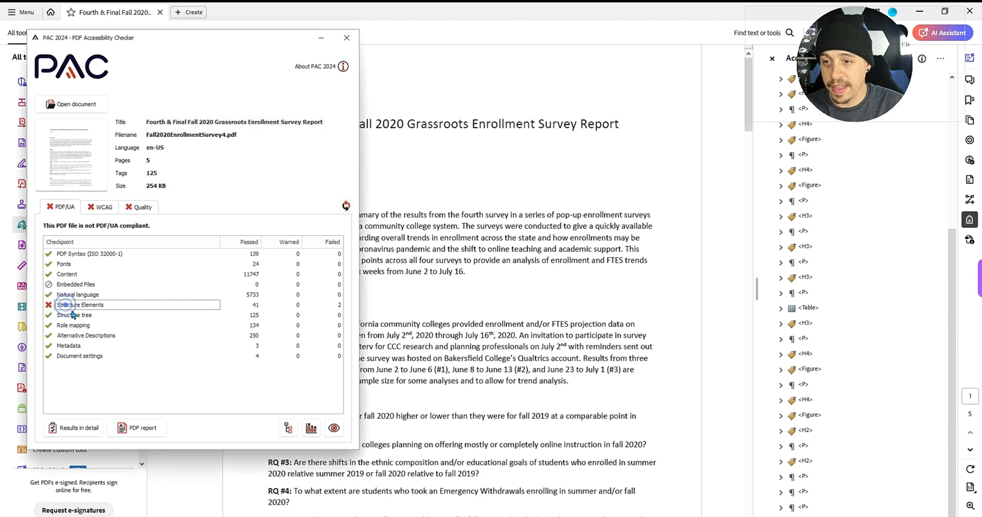
left_click(76, 428)
left_click(103, 231)
left_click(114, 305)
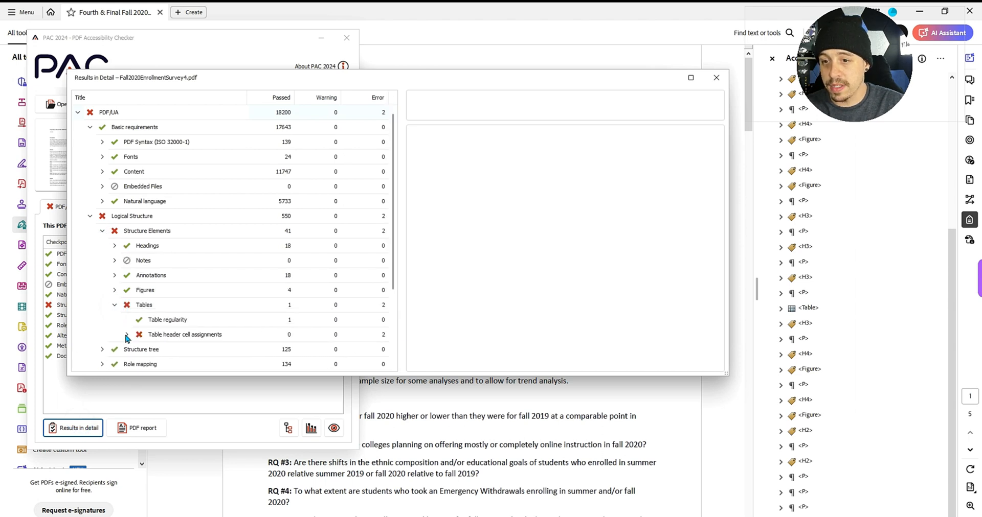
left_click(126, 335)
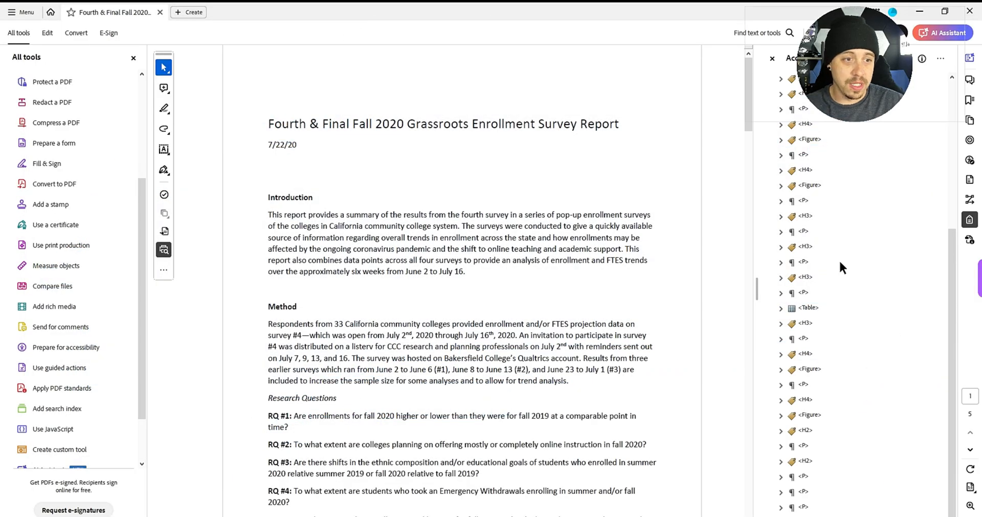
Open the page 3 Respondent/Response table in the Table Editor through Fix reading order and auto-generate its header cell IDs.
left_click(806, 309)
scroll(69, 400, "down", 2)
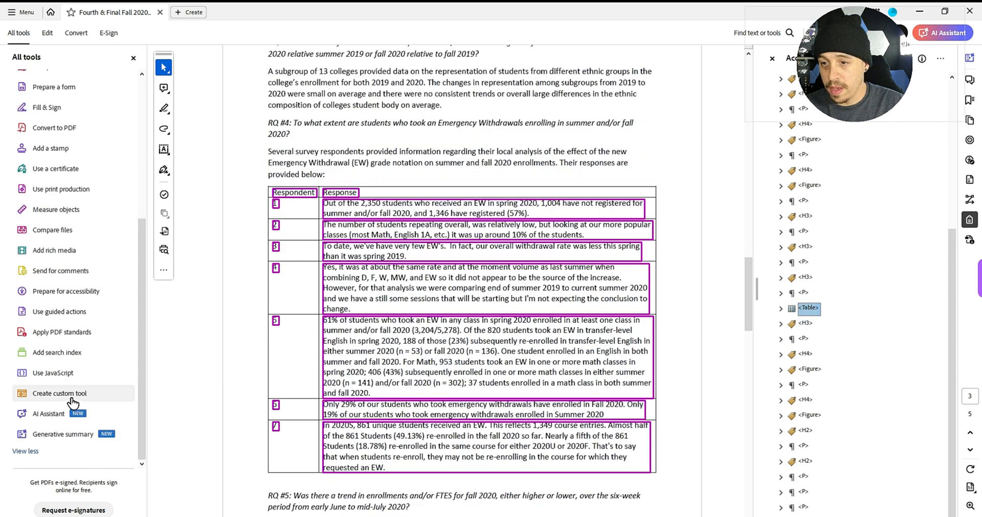
left_click(76, 295)
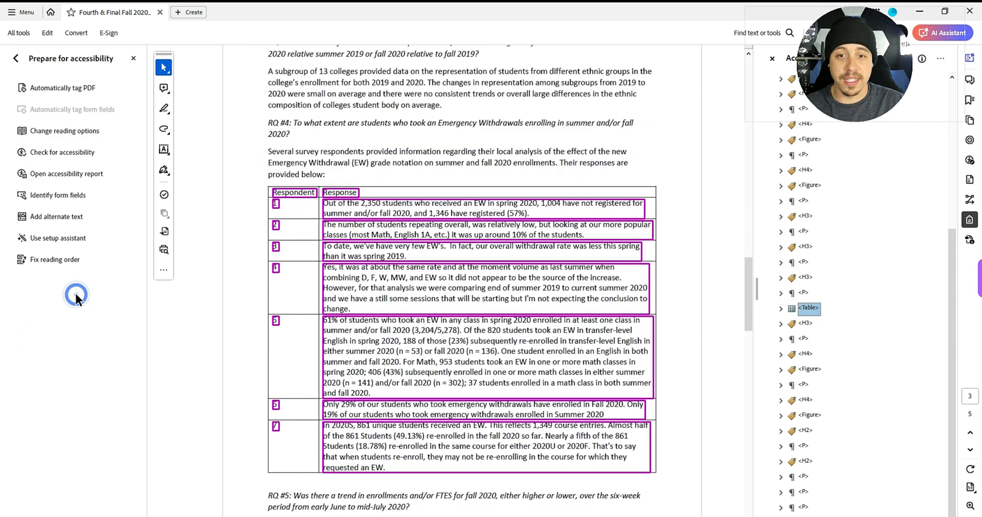
left_click(72, 256)
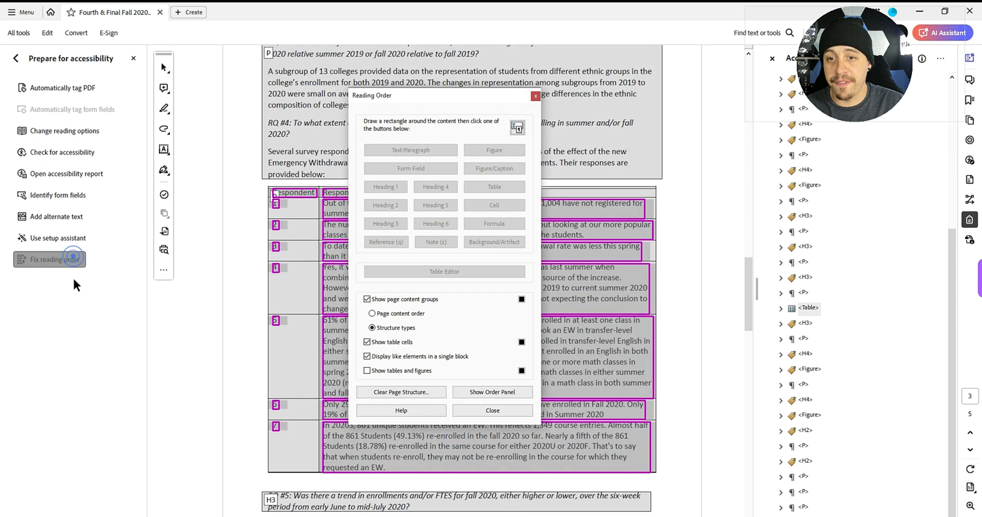
right_click(300, 197)
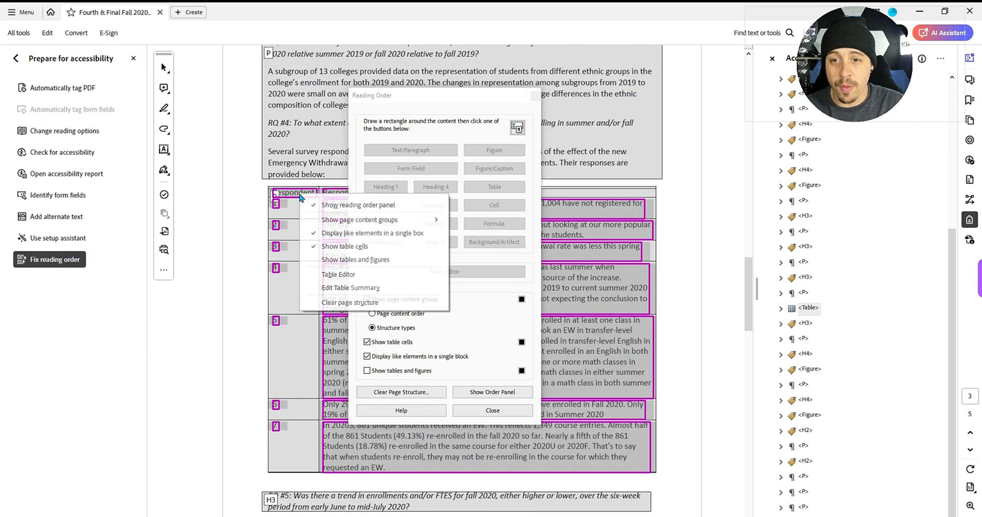
left_click(344, 276)
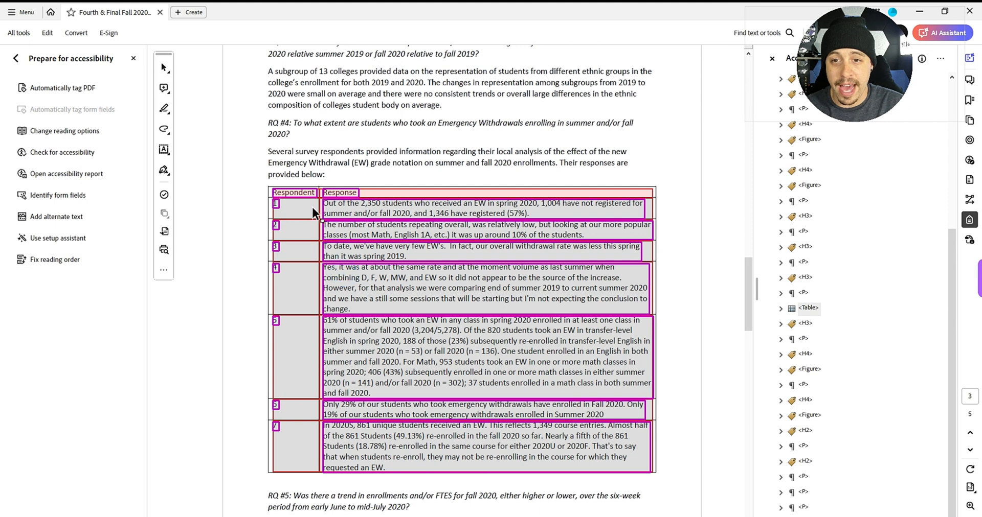
right_click(298, 193)
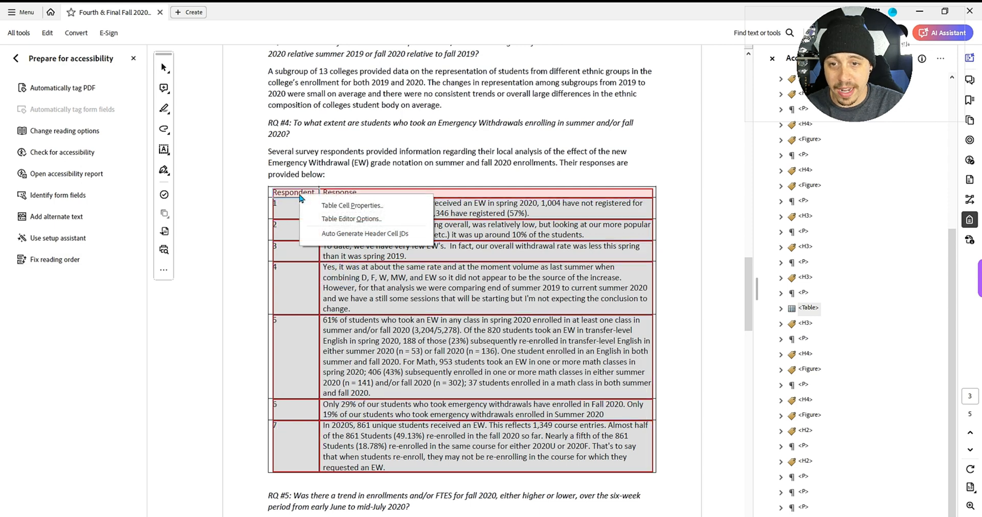
left_click(336, 234)
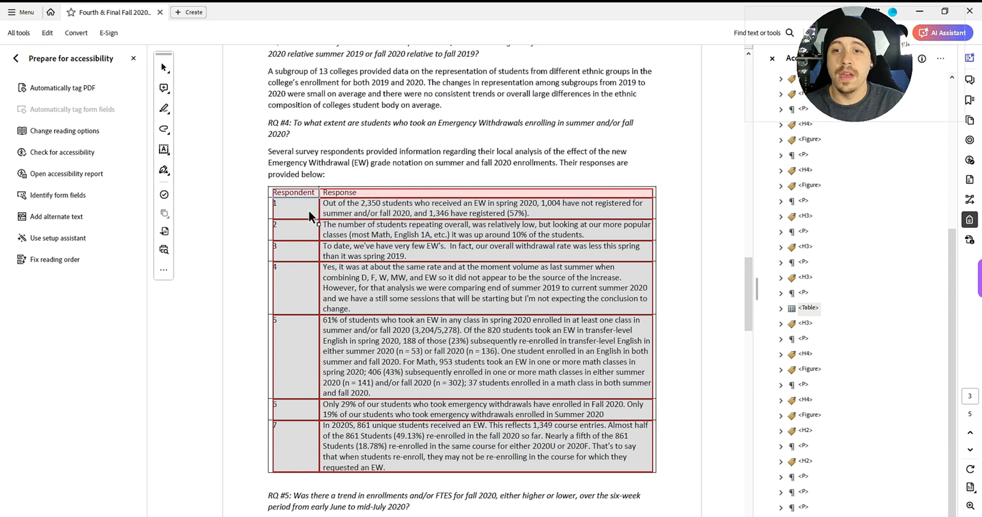
Associate the seven data cells in the Respondent column with the R1C1_Responde header cell ID.
left_click(312, 213)
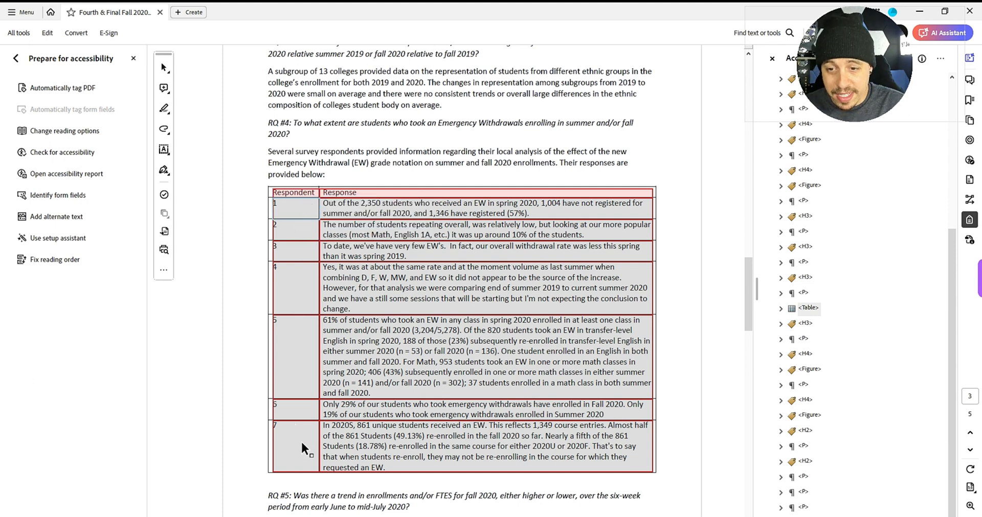
left_click(290, 407, "ctrl")
left_click(293, 373, "ctrl")
left_click(286, 290, "ctrl")
left_click(286, 253, "ctrl")
left_click(289, 230, "ctrl")
right_click(292, 217)
left_click(315, 226)
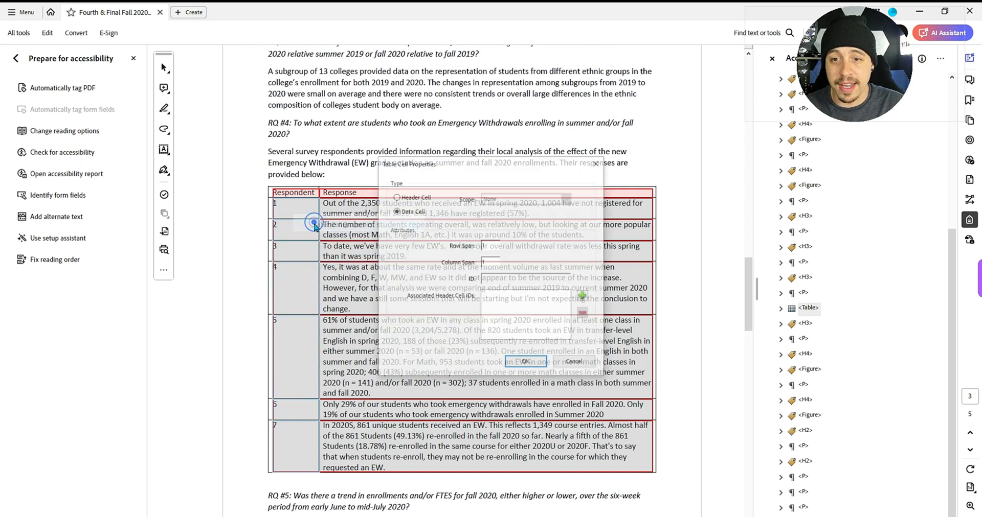
left_click(584, 297)
left_click(567, 265)
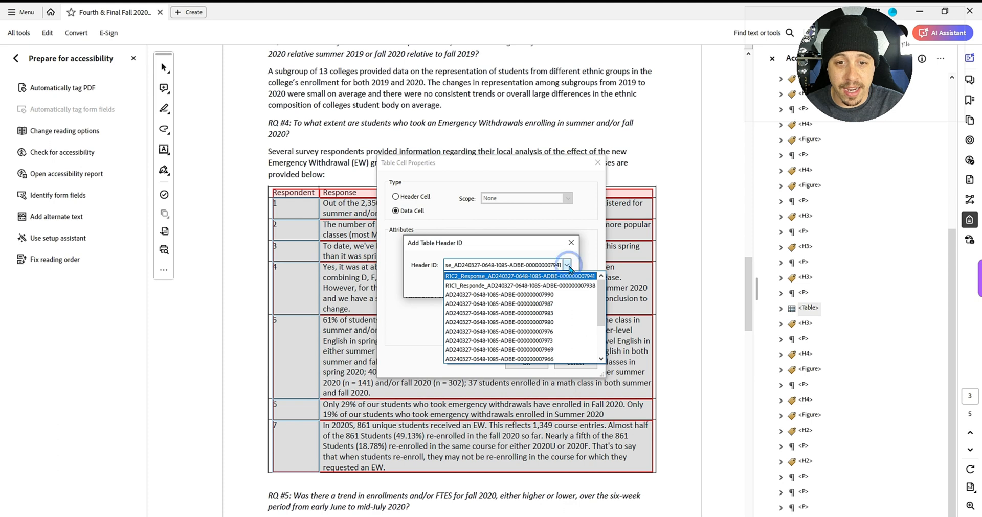
left_click(460, 290)
left_click(498, 281)
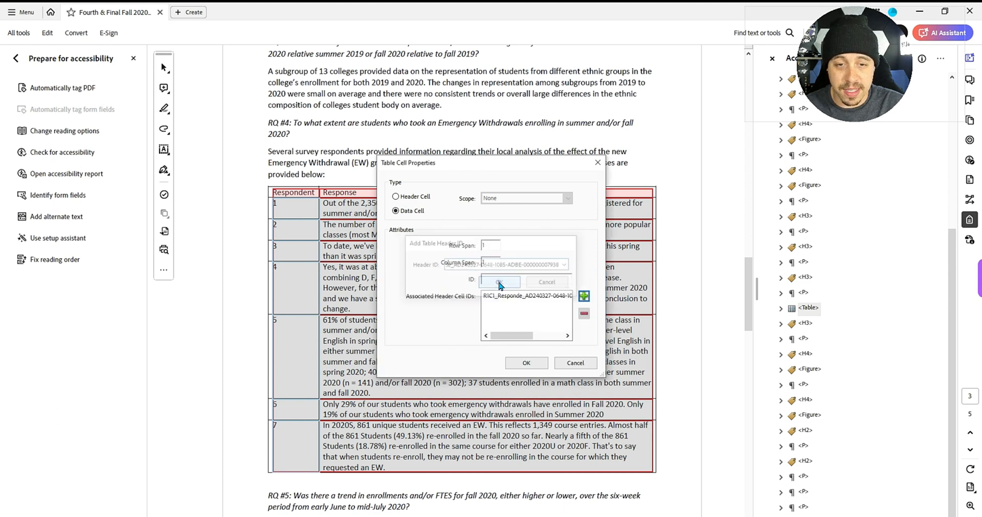
left_click(526, 363)
Associate the seven data cells in the Response column with the R1C2_Response header cell ID and save the PDF.
left_click(382, 214)
left_click(379, 231, "shift")
left_click(382, 252, "shift")
left_click(390, 281, "shift")
left_click(386, 333, "shift")
left_click(393, 416, "shift")
left_click(391, 446, "shift")
right_click(361, 216)
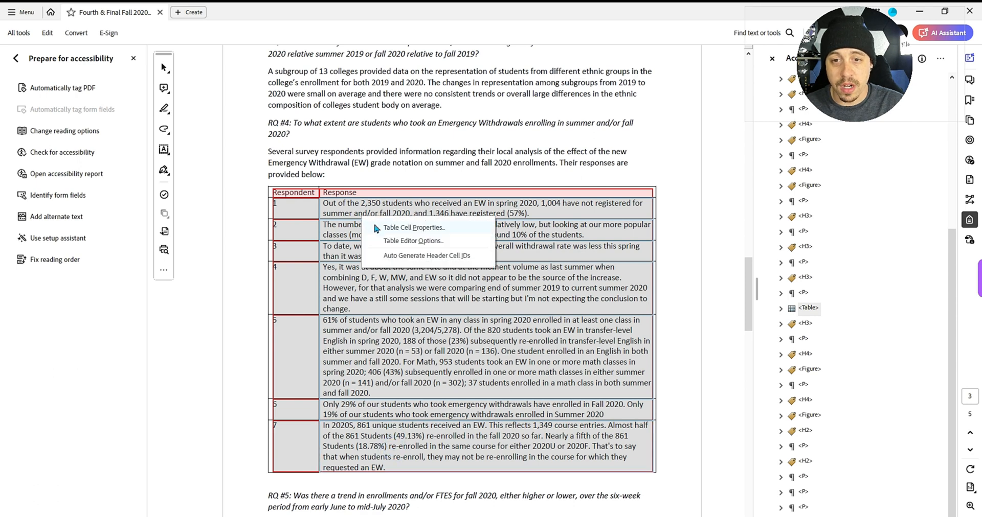
left_click(386, 228)
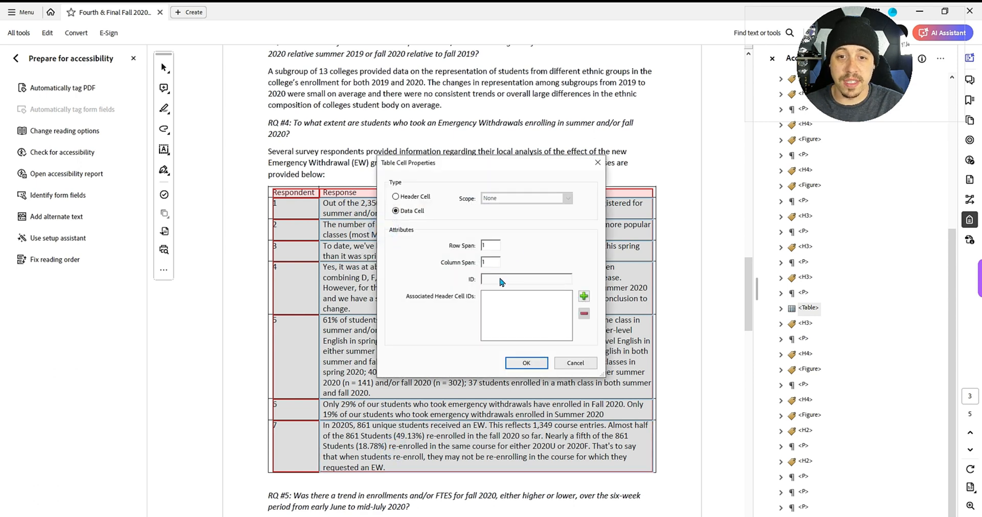
left_click(584, 296)
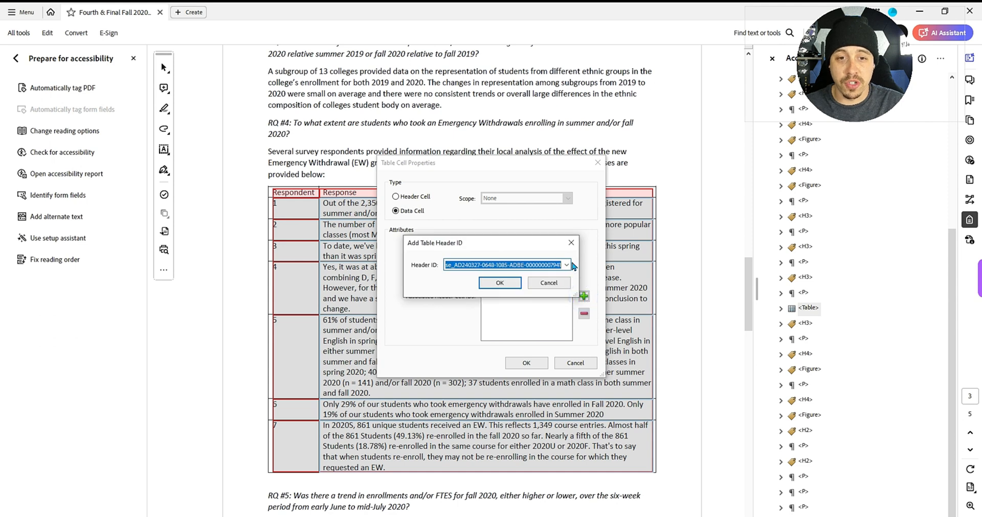
left_click(567, 265)
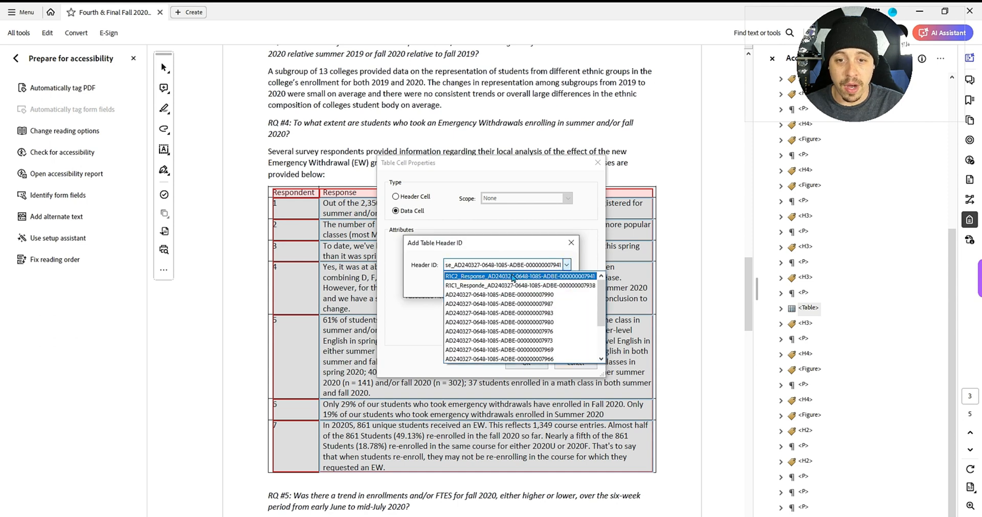
left_click(511, 277)
left_click(495, 281)
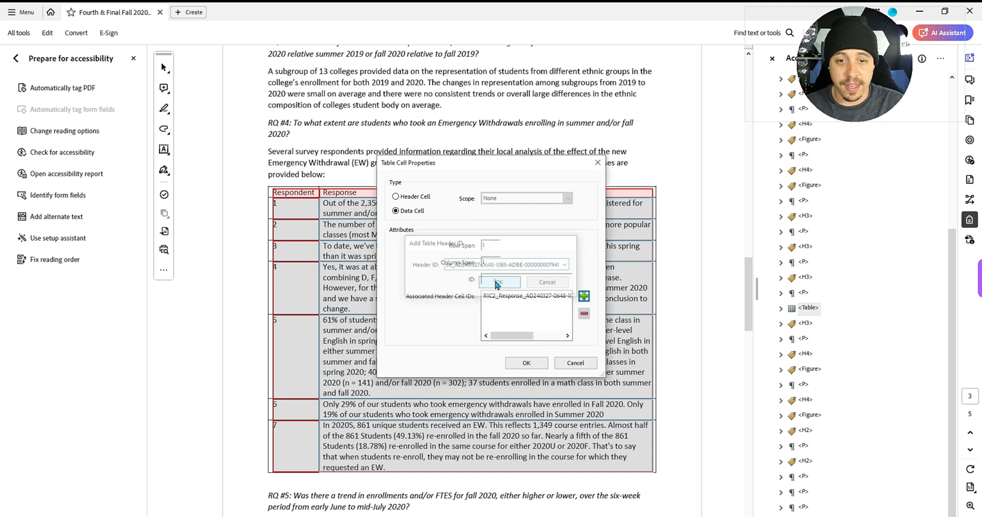
left_click(515, 364)
left_click(815, 32)
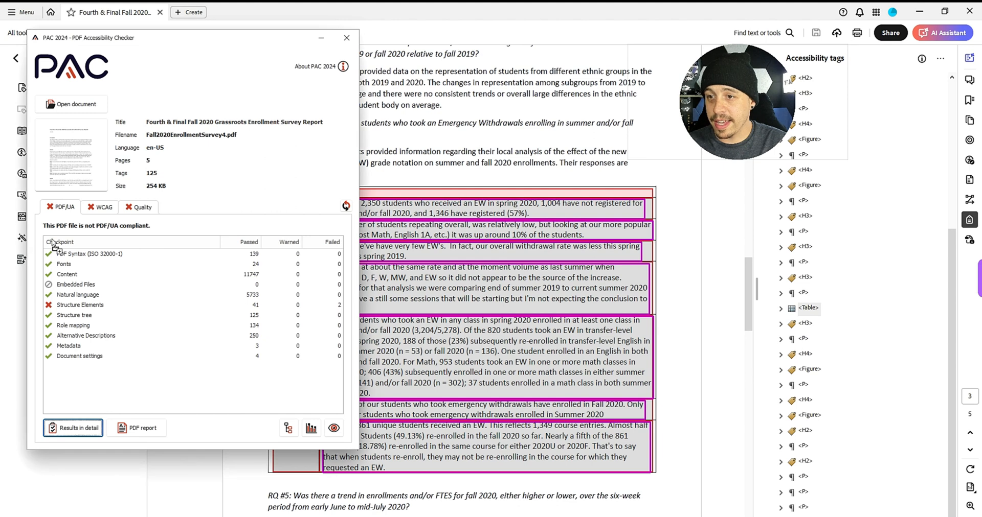
Recheck the saved PDF in PAC 2024 and examine the WCAG and Quality results, down to the bookmarks checkpoint.
left_click(86, 207)
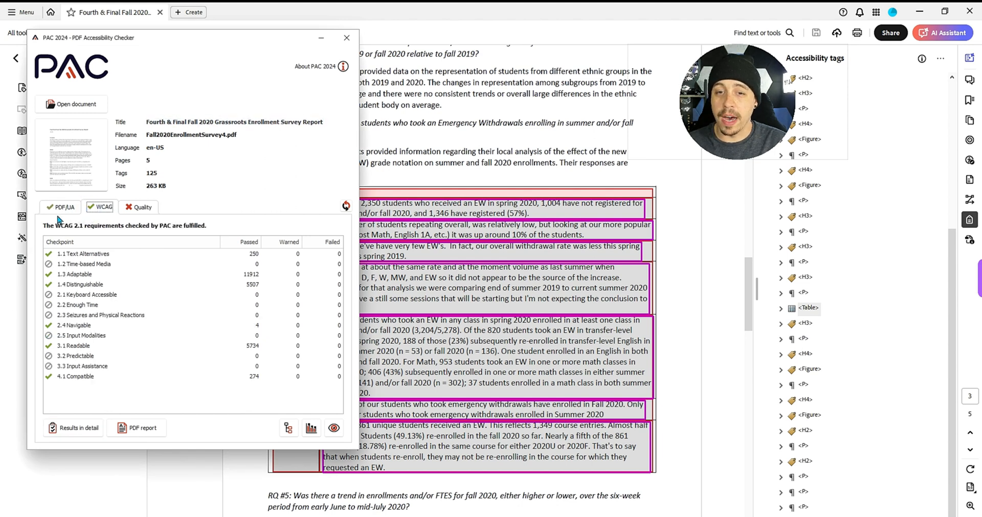
left_click(136, 205)
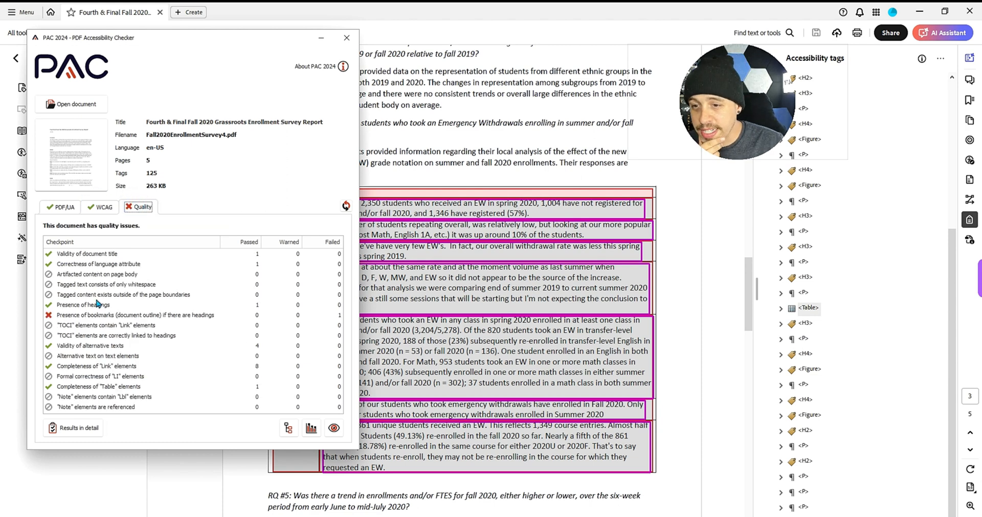
left_click(88, 317)
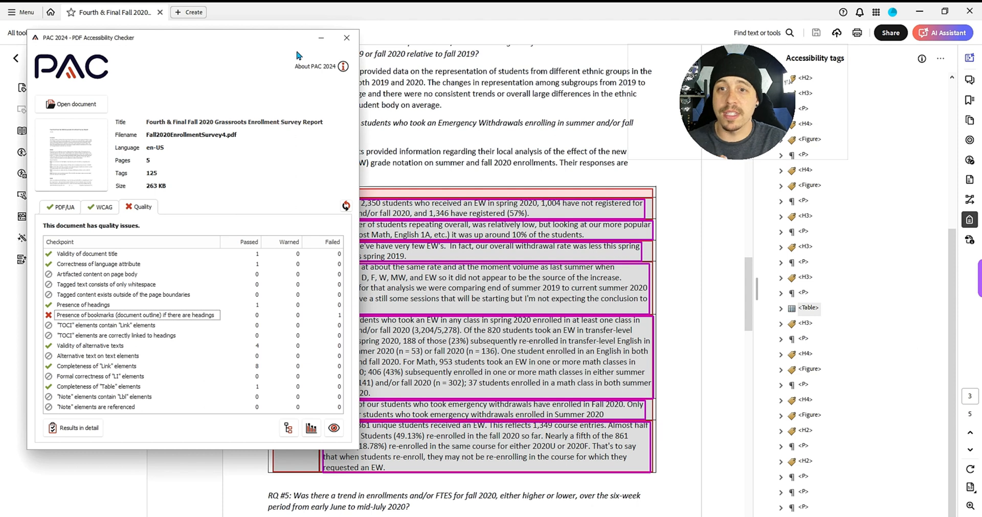